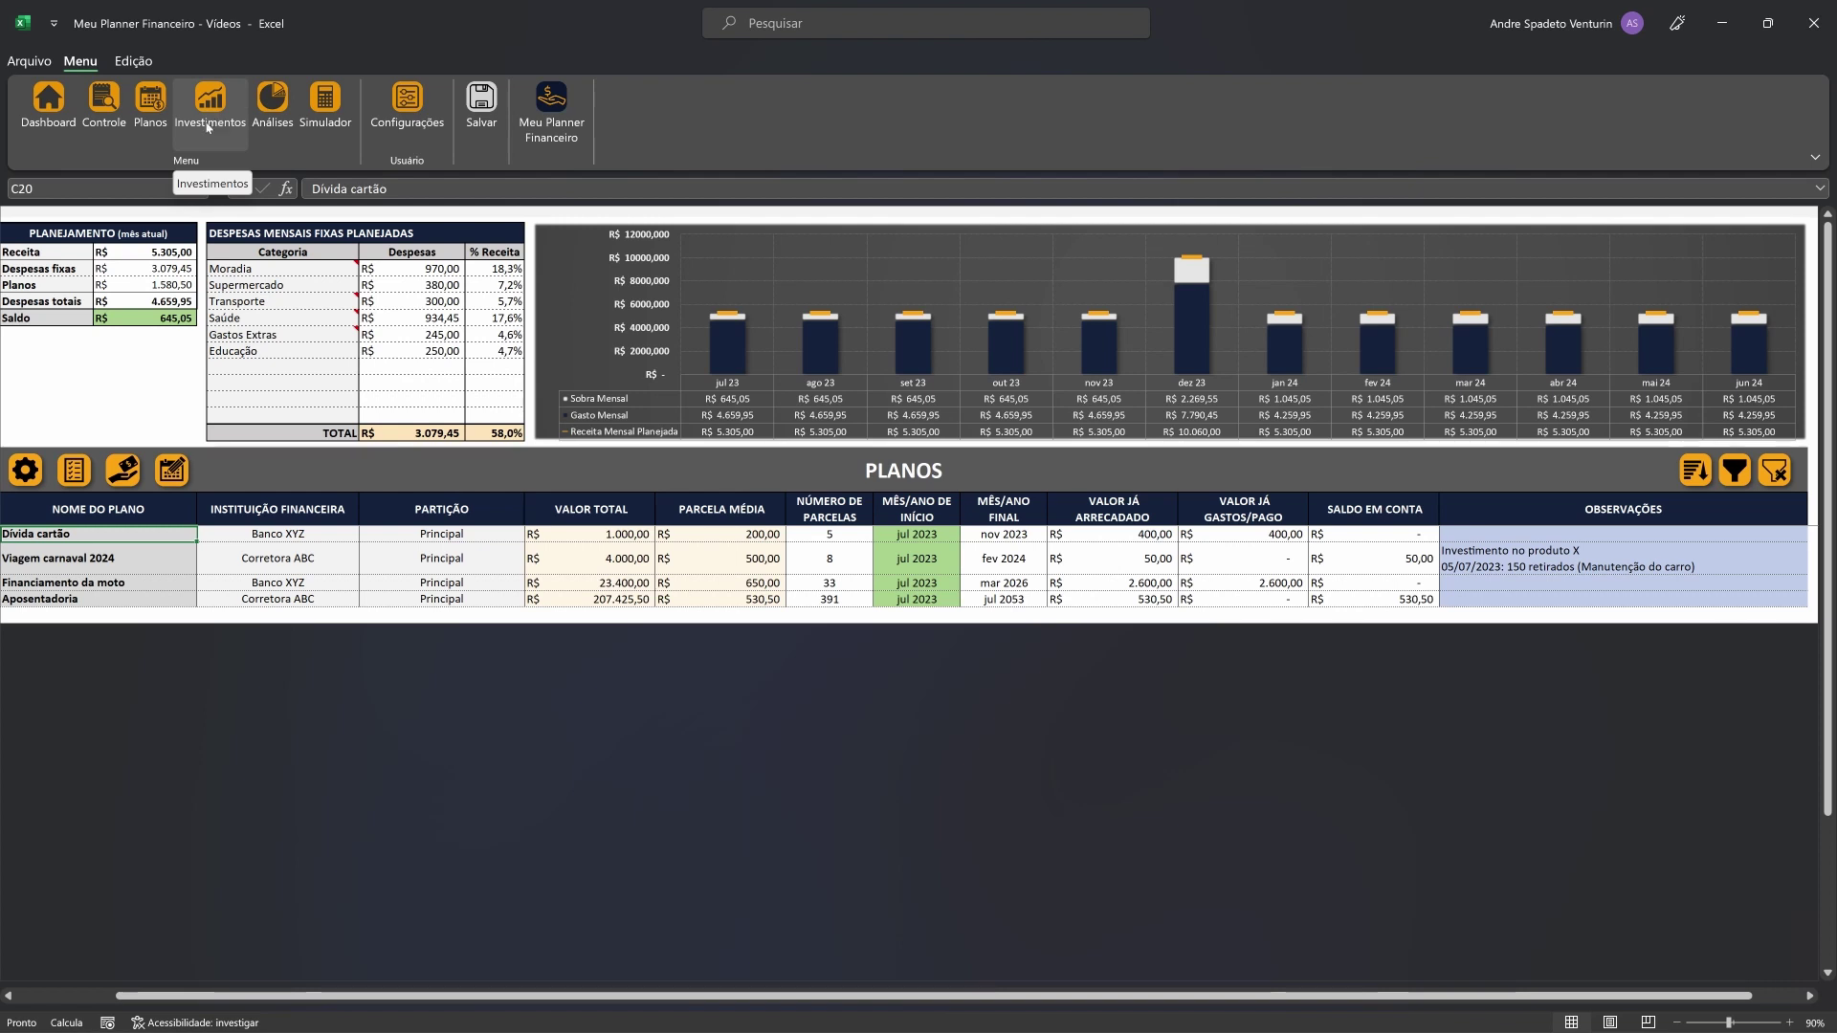
Start a new investment record in the Investimentos sheet with Corretora ABC as the financial institution
{"action": "left_click", "coordinate": [208, 125]}
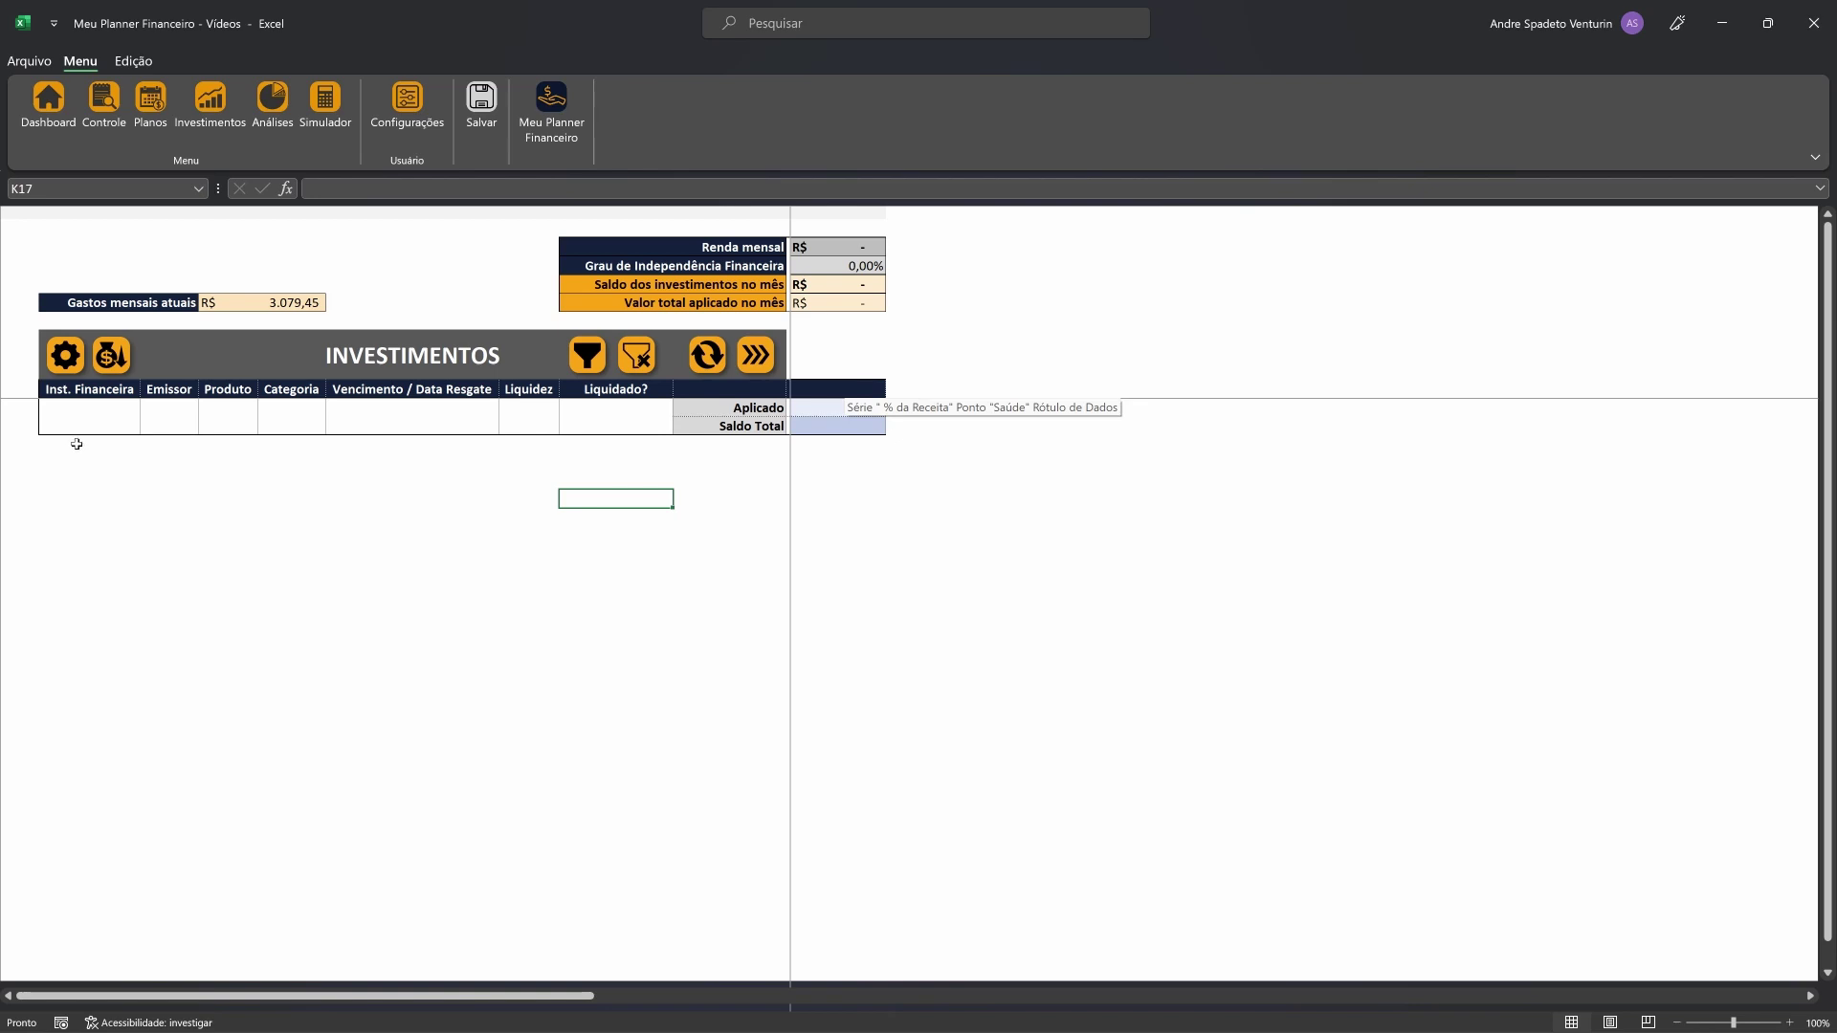
{"action": "left_click", "coordinate": [64, 363]}
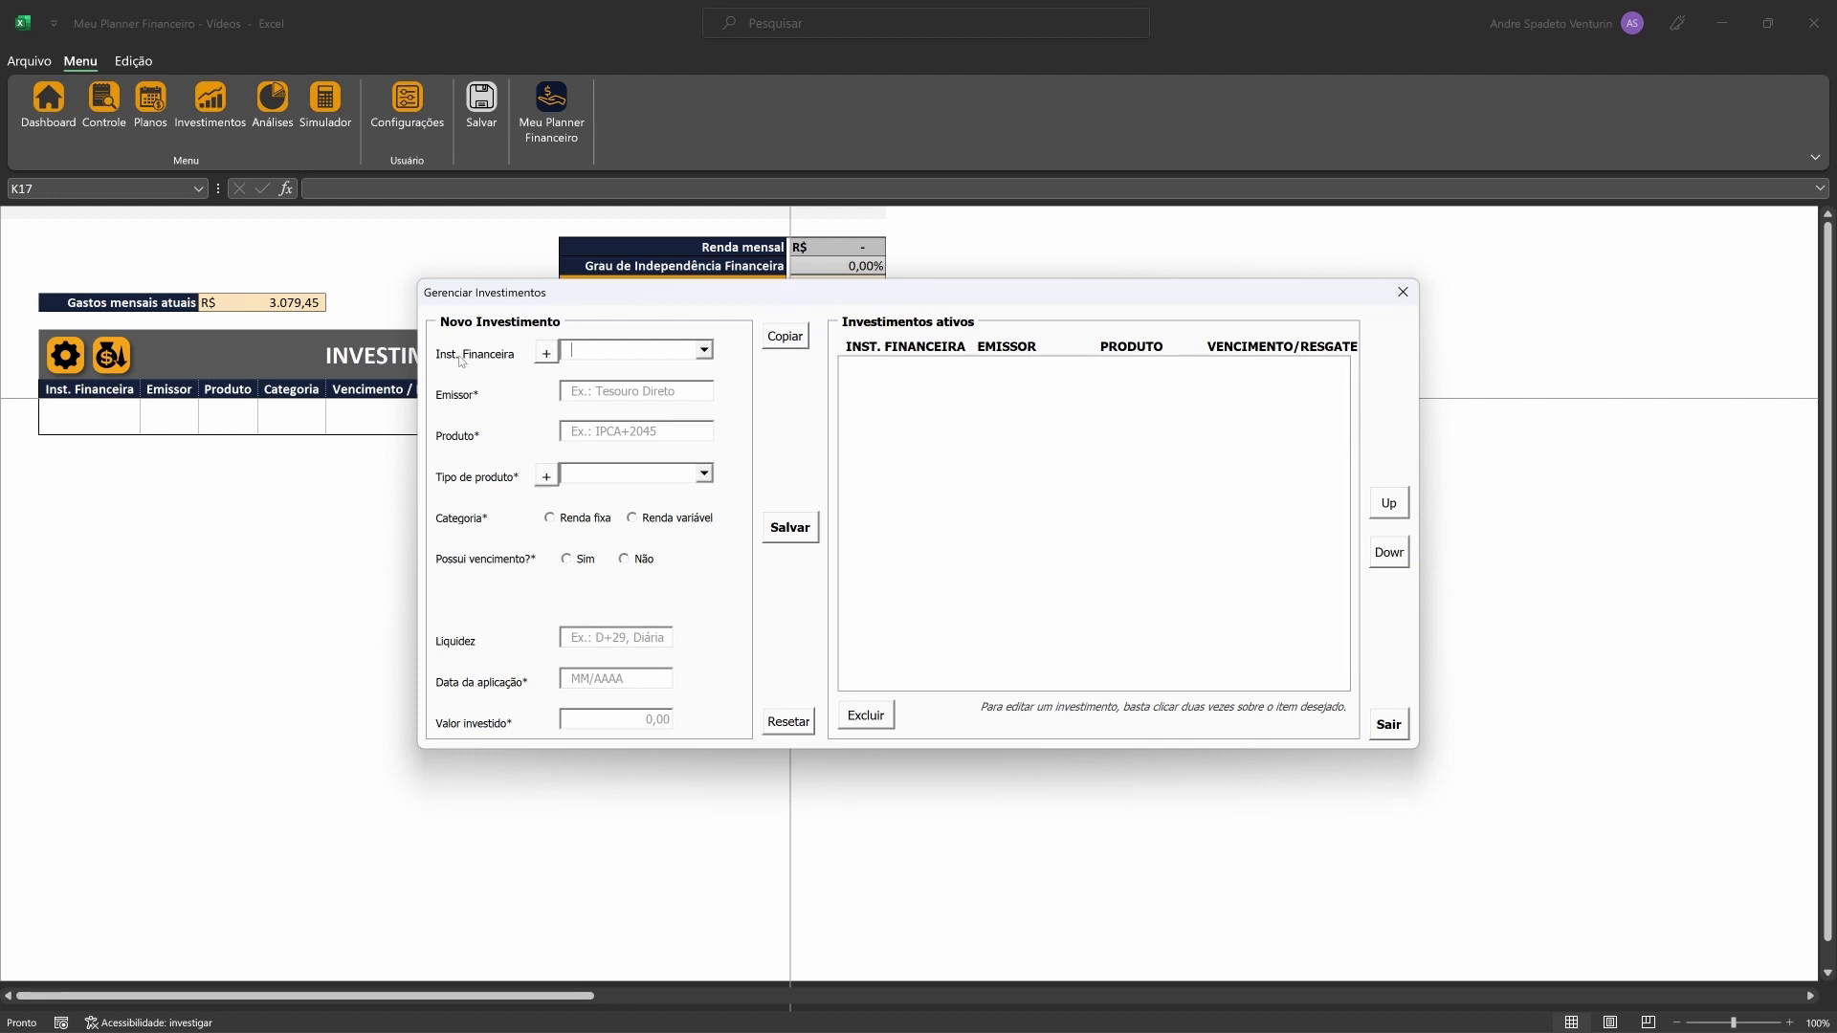
{"action": "left_click", "coordinate": [704, 350]}
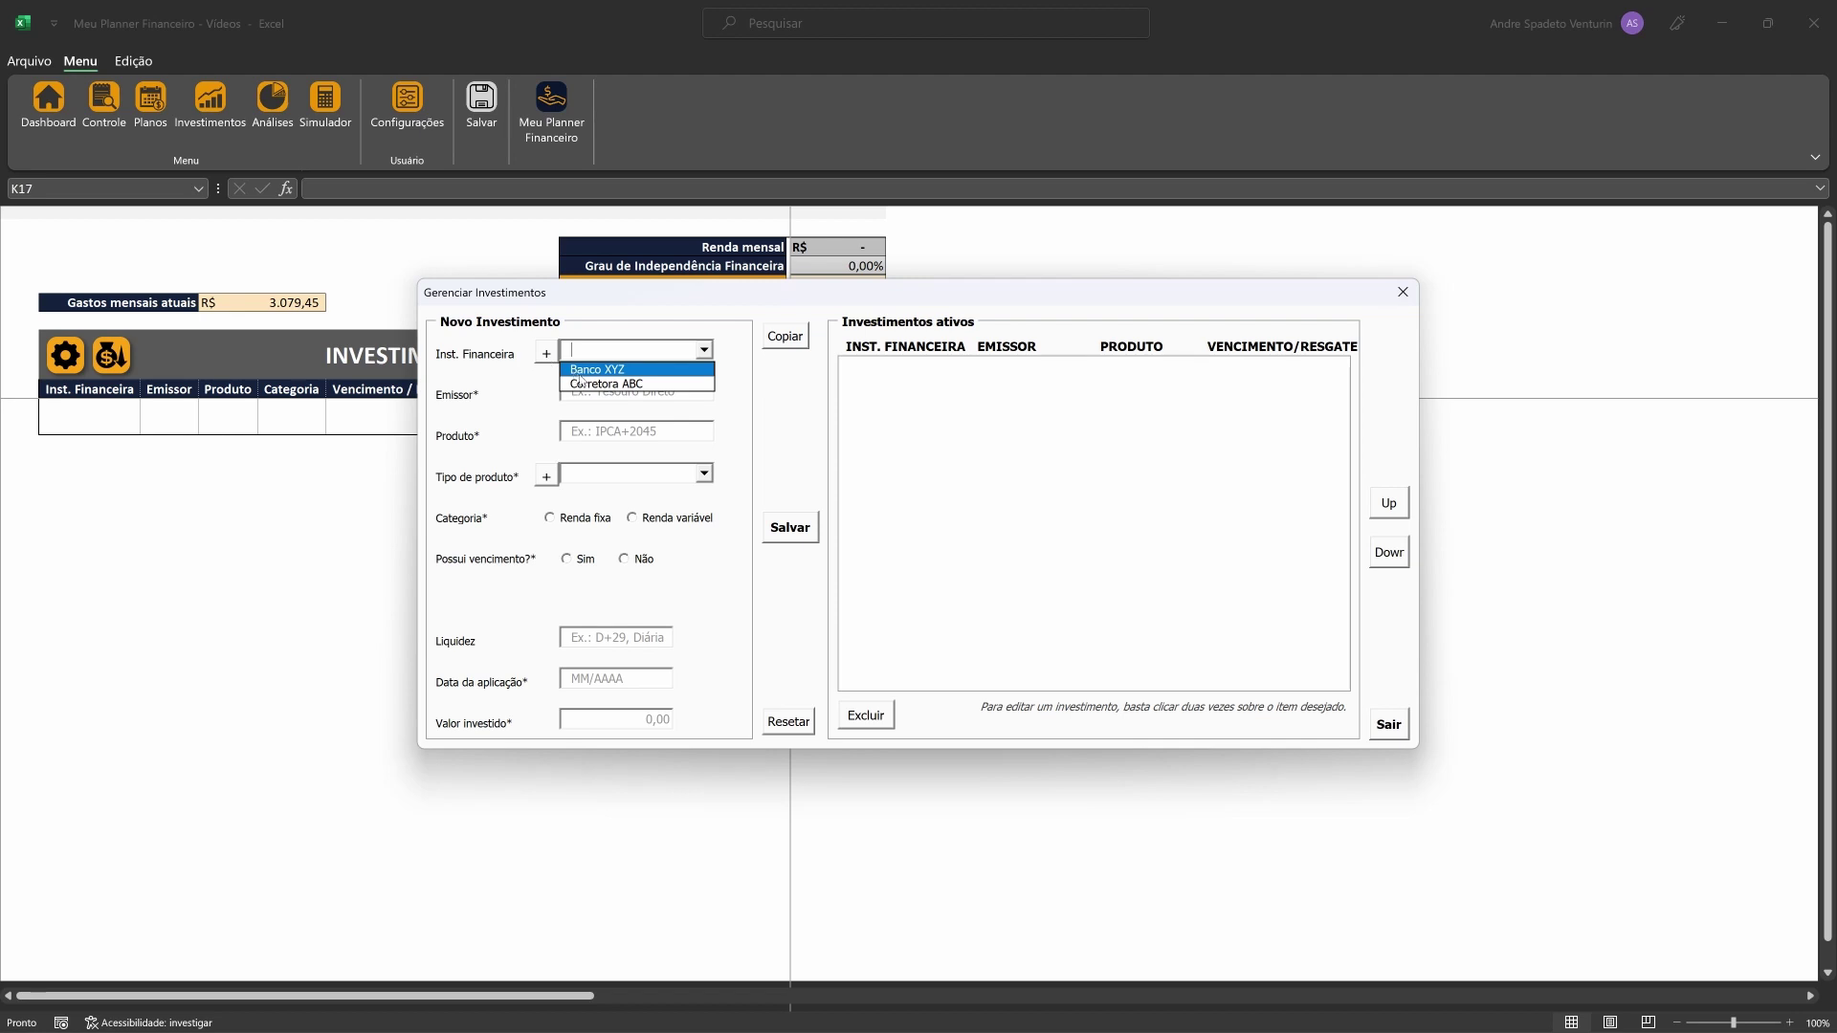
{"action": "left_click", "coordinate": [658, 385]}
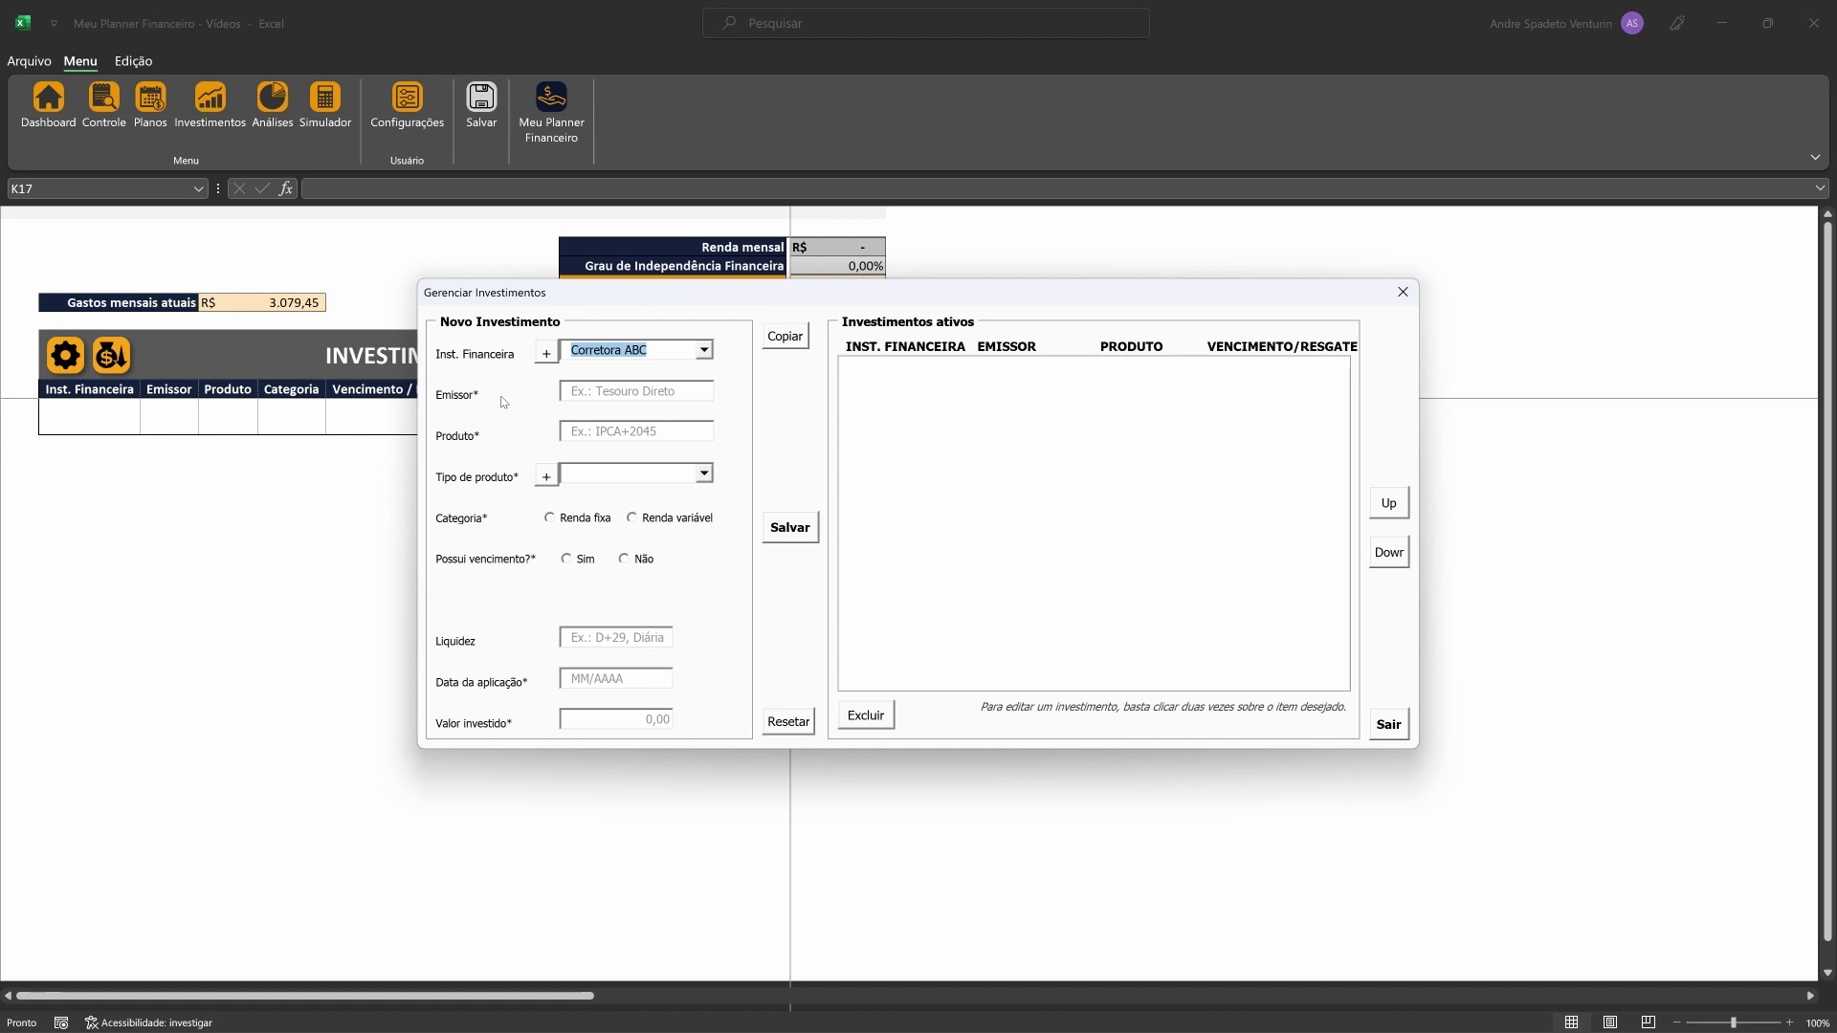
Enter Tesouro Direto as the issuer and Tesouro Renda + 2050 as the product of the new investment
{"action": "left_click", "coordinate": [637, 394]}
{"action": "type", "text": "Tes"}
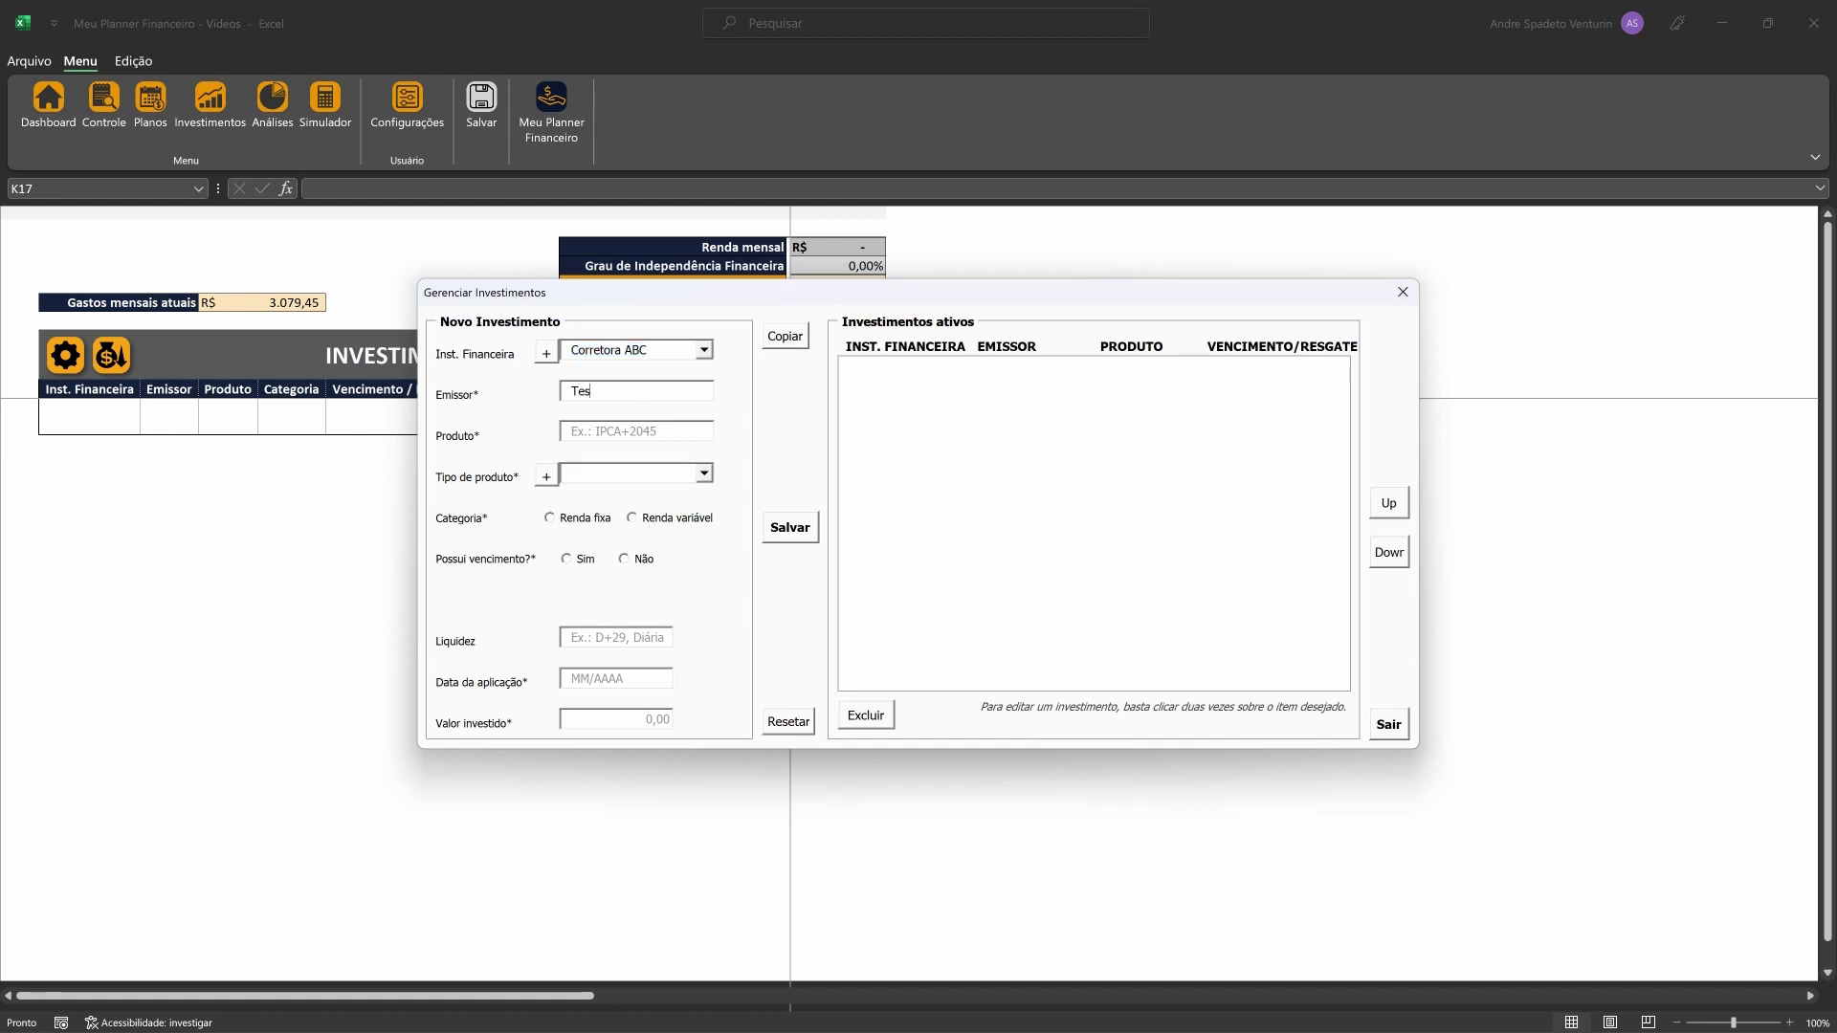
{"action": "type", "text": "ouro Direto"}
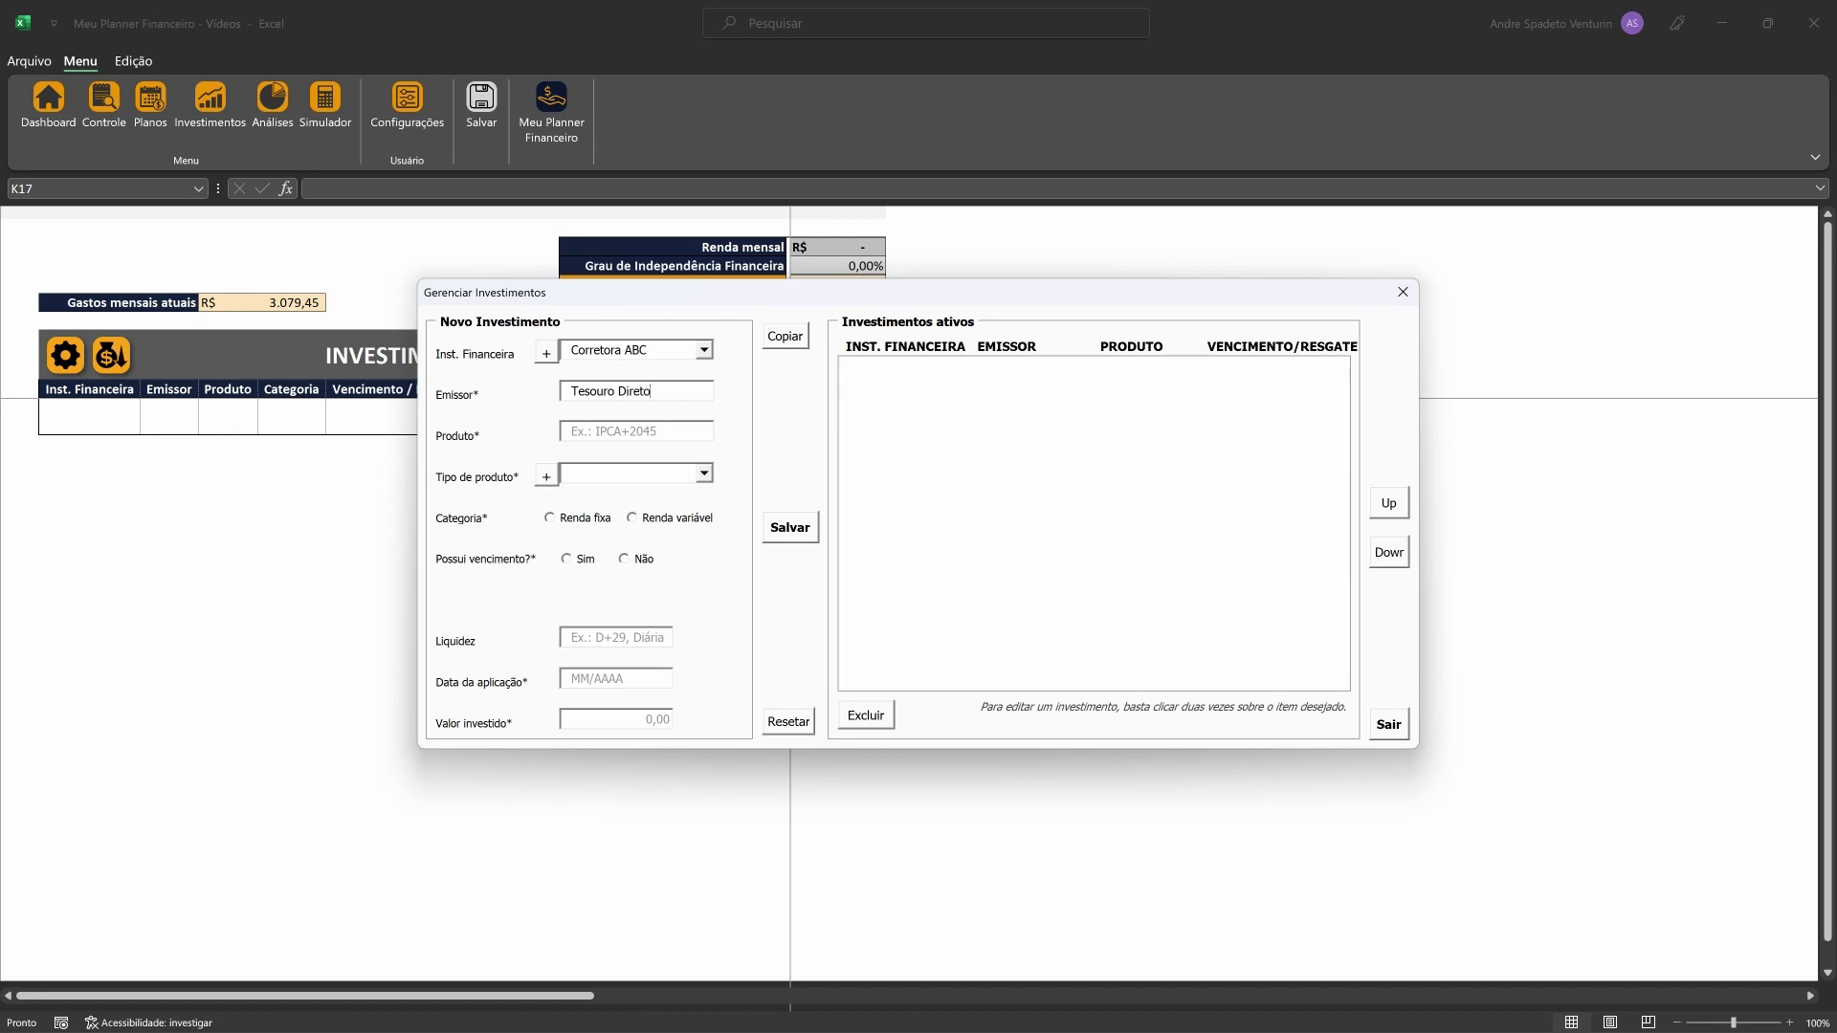
{"action": "key", "text": "Tab"}
{"action": "type", "text": "Tesouro Renda + 2050"}
Look through the available product types for one that matches the Tesouro Renda + 2050 investment
{"action": "left_click", "coordinate": [703, 473]}
{"action": "left_click", "coordinate": [705, 591]}
{"action": "left_click", "coordinate": [705, 591]}
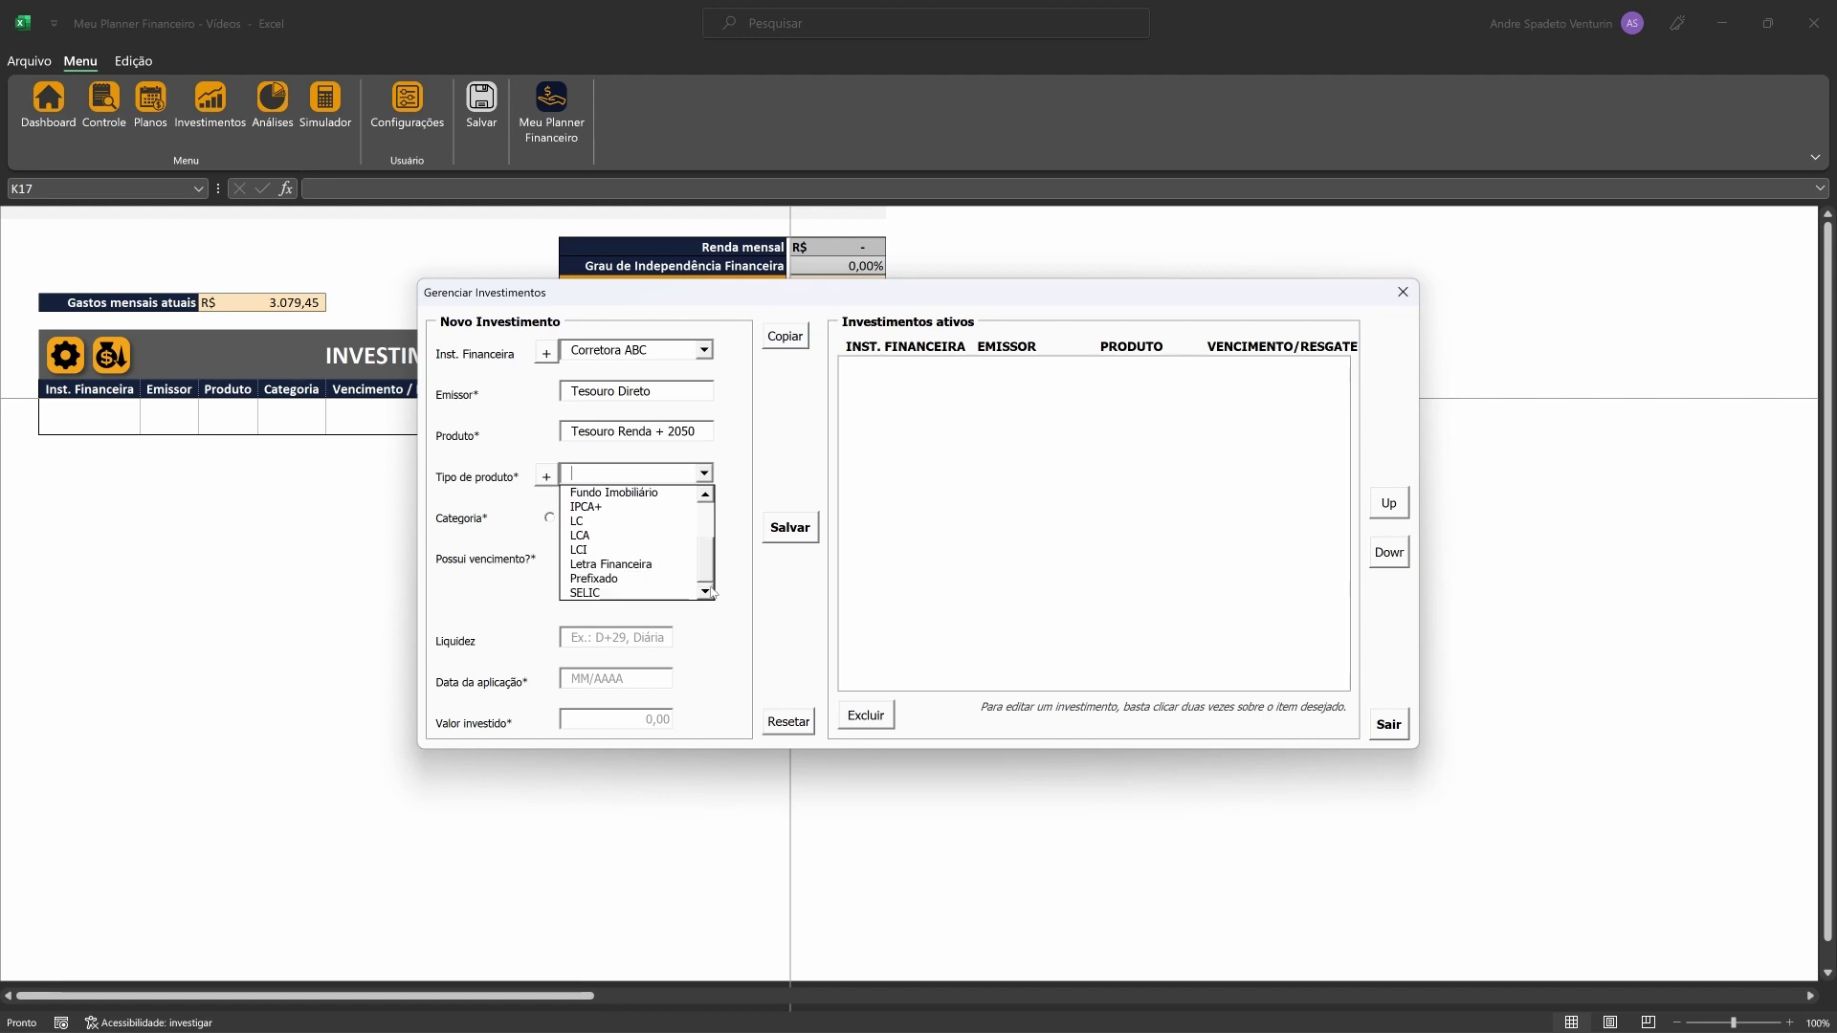
{"action": "scroll", "coordinate": [708, 535], "scroll_direction": "up", "scroll_amount": 3}
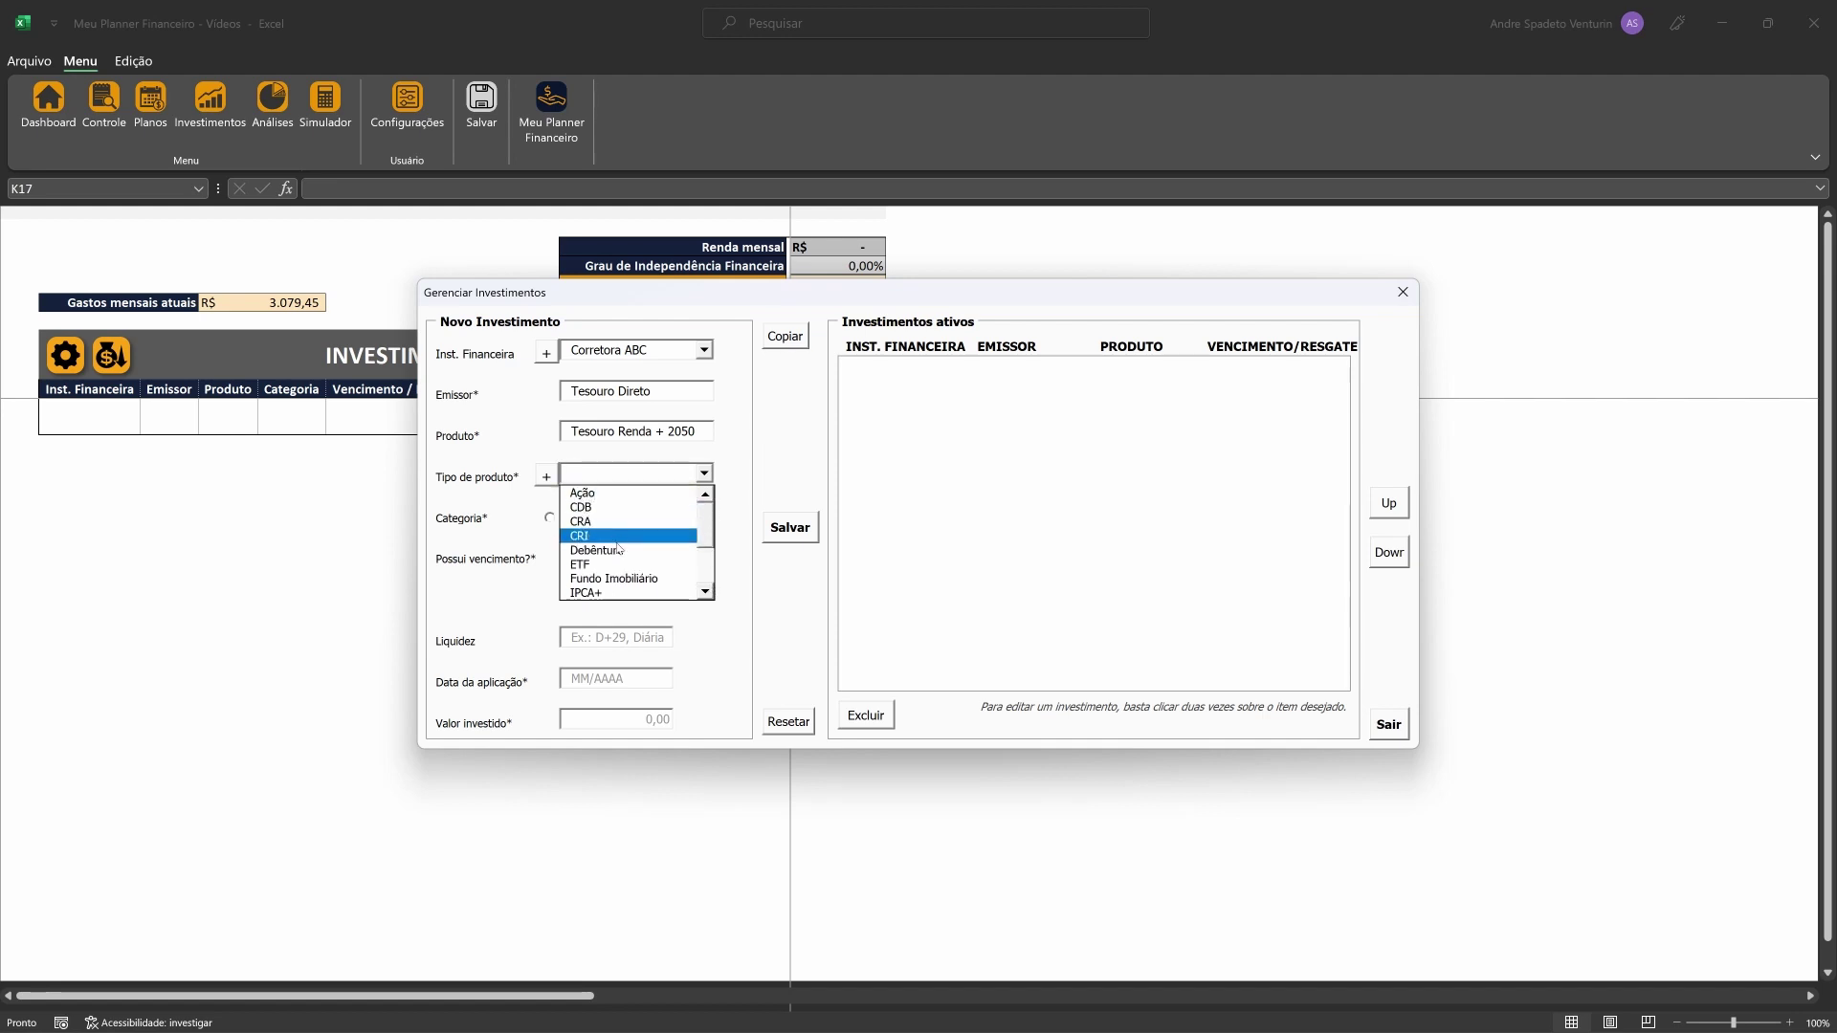
{"action": "left_click", "coordinate": [705, 473]}
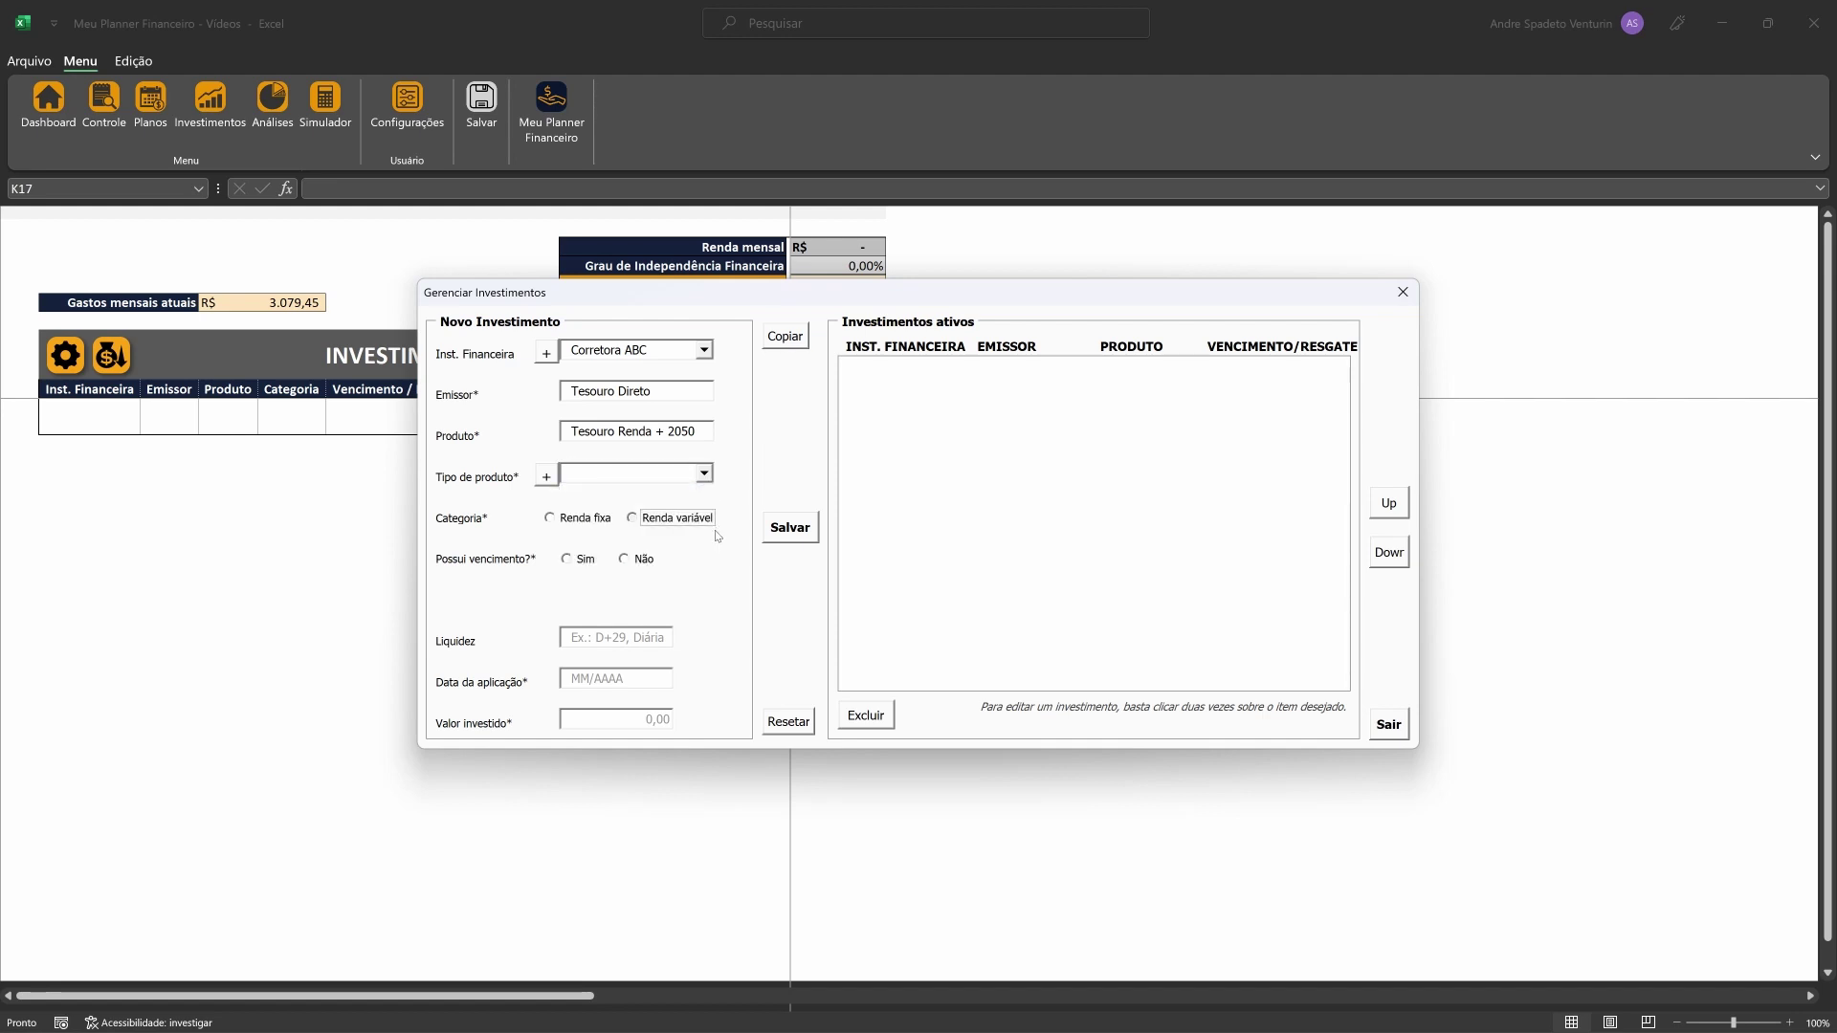
{"action": "left_click", "coordinate": [705, 472]}
{"action": "scroll", "coordinate": [701, 574], "scroll_direction": "down", "scroll_amount": 3}
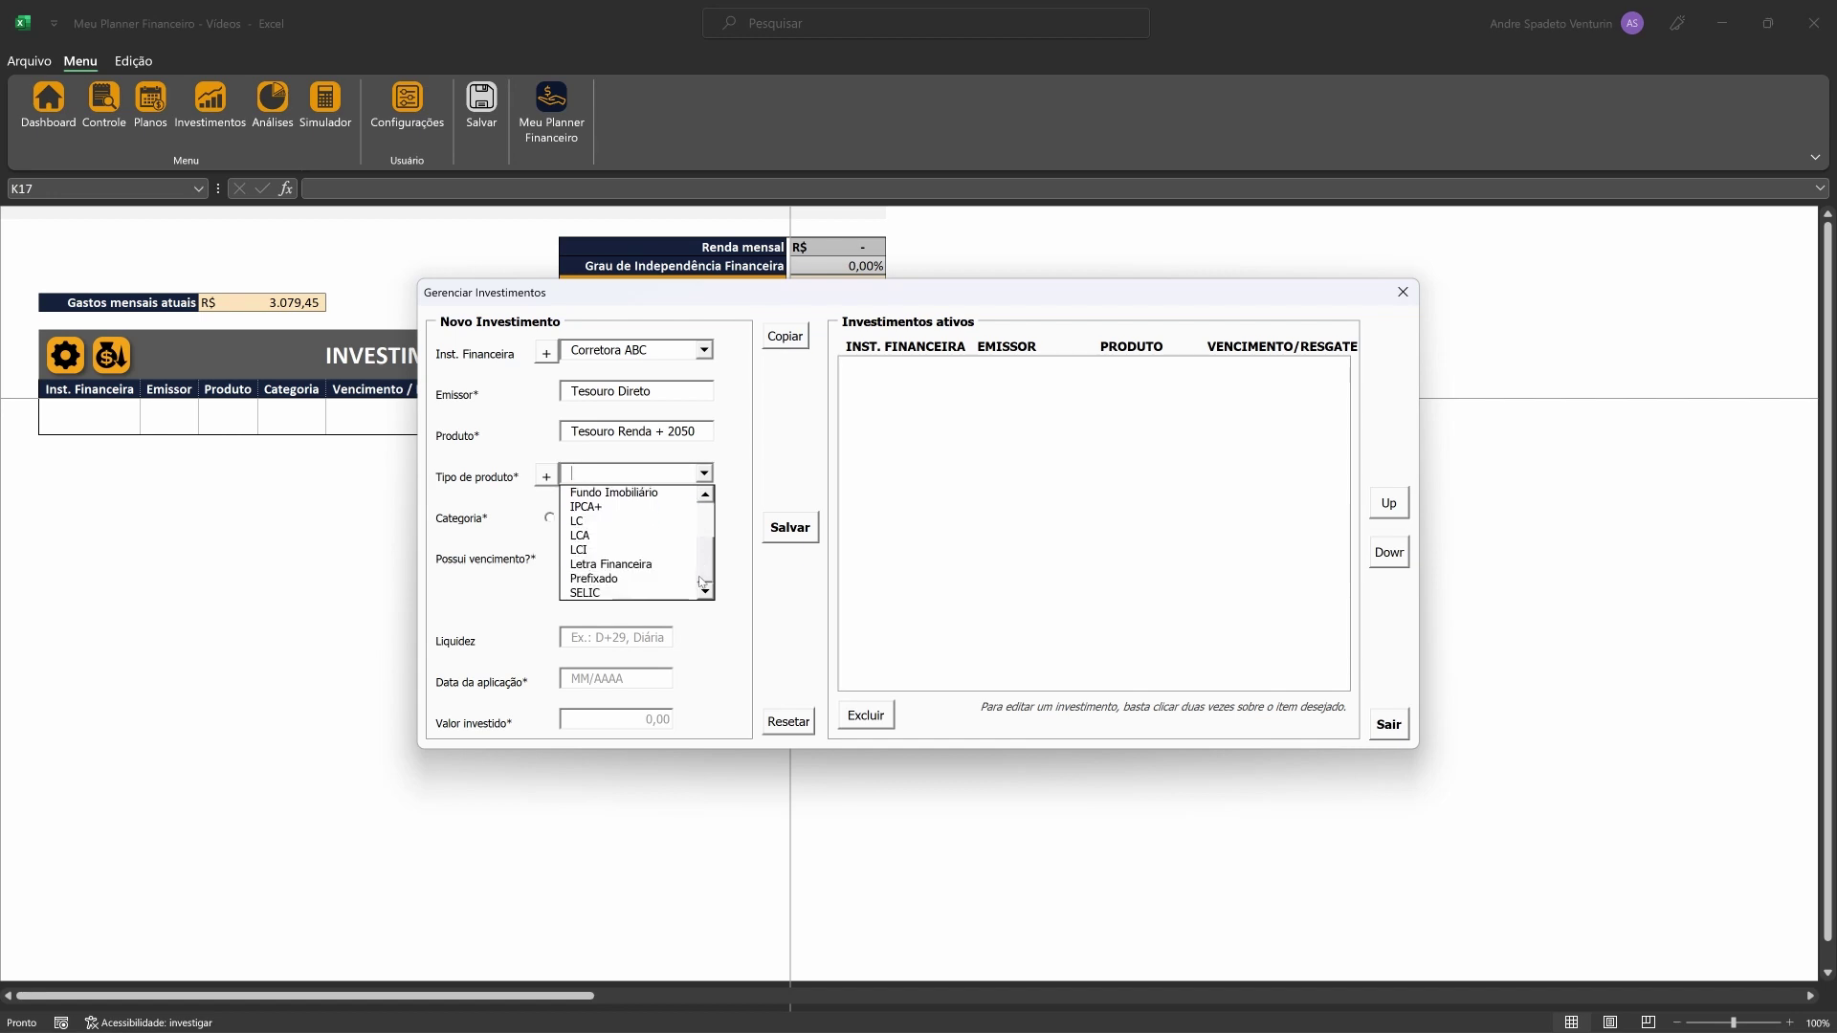
{"action": "scroll", "coordinate": [702, 564], "scroll_direction": "up", "scroll_amount": 3}
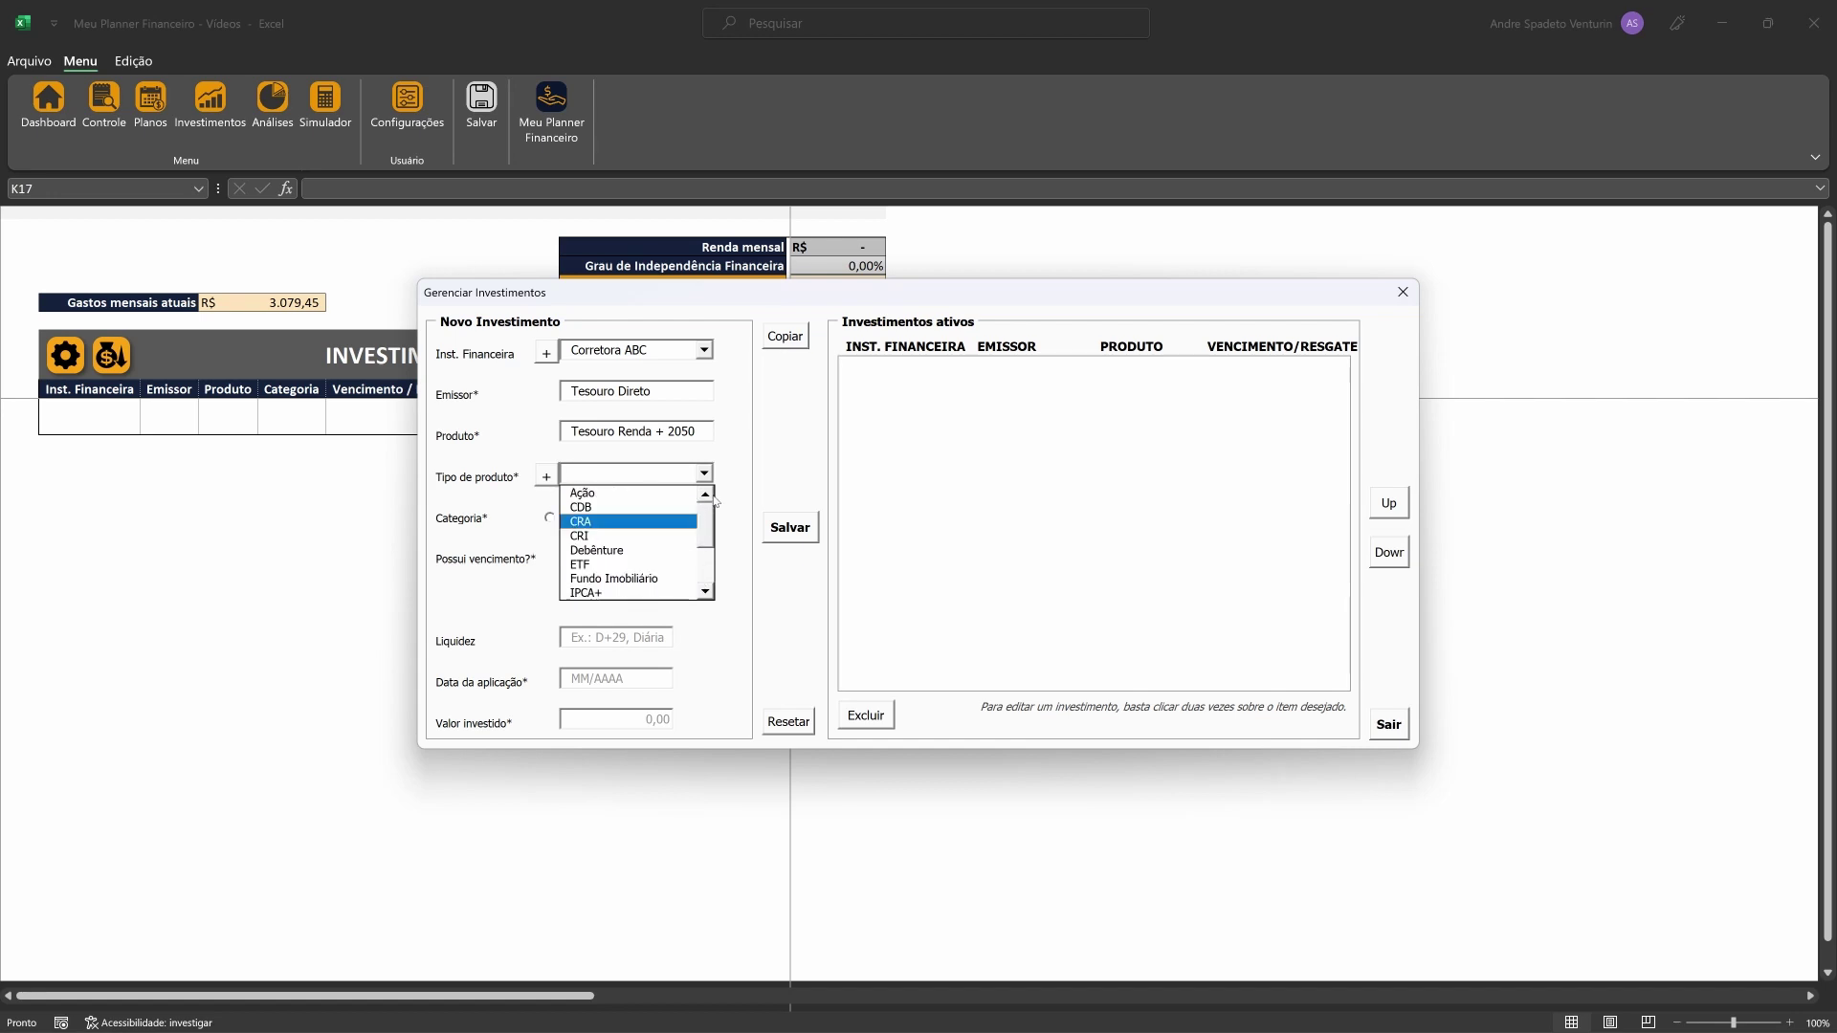
Add a new product type named Tesouro Renda+ and close the product type manager
{"action": "left_click", "coordinate": [547, 477]}
{"action": "type", "text": "Tesouro Renda+"}
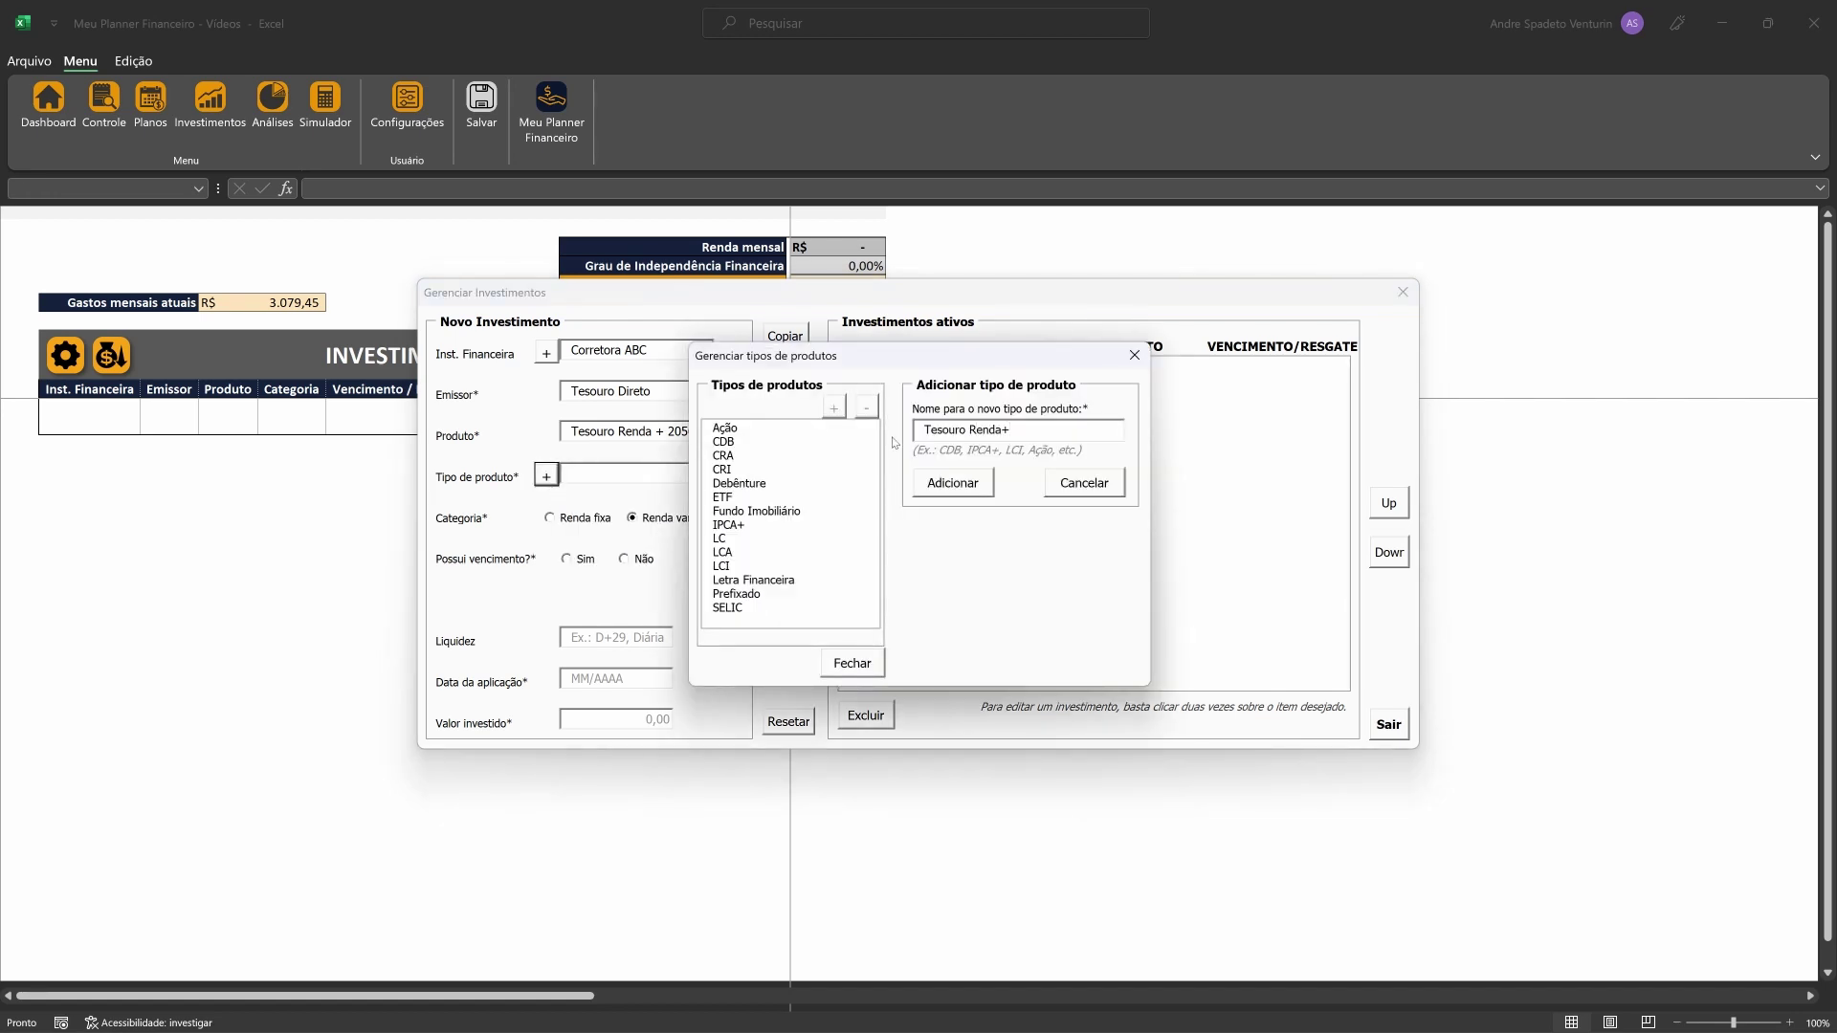
{"action": "left_click", "coordinate": [953, 482]}
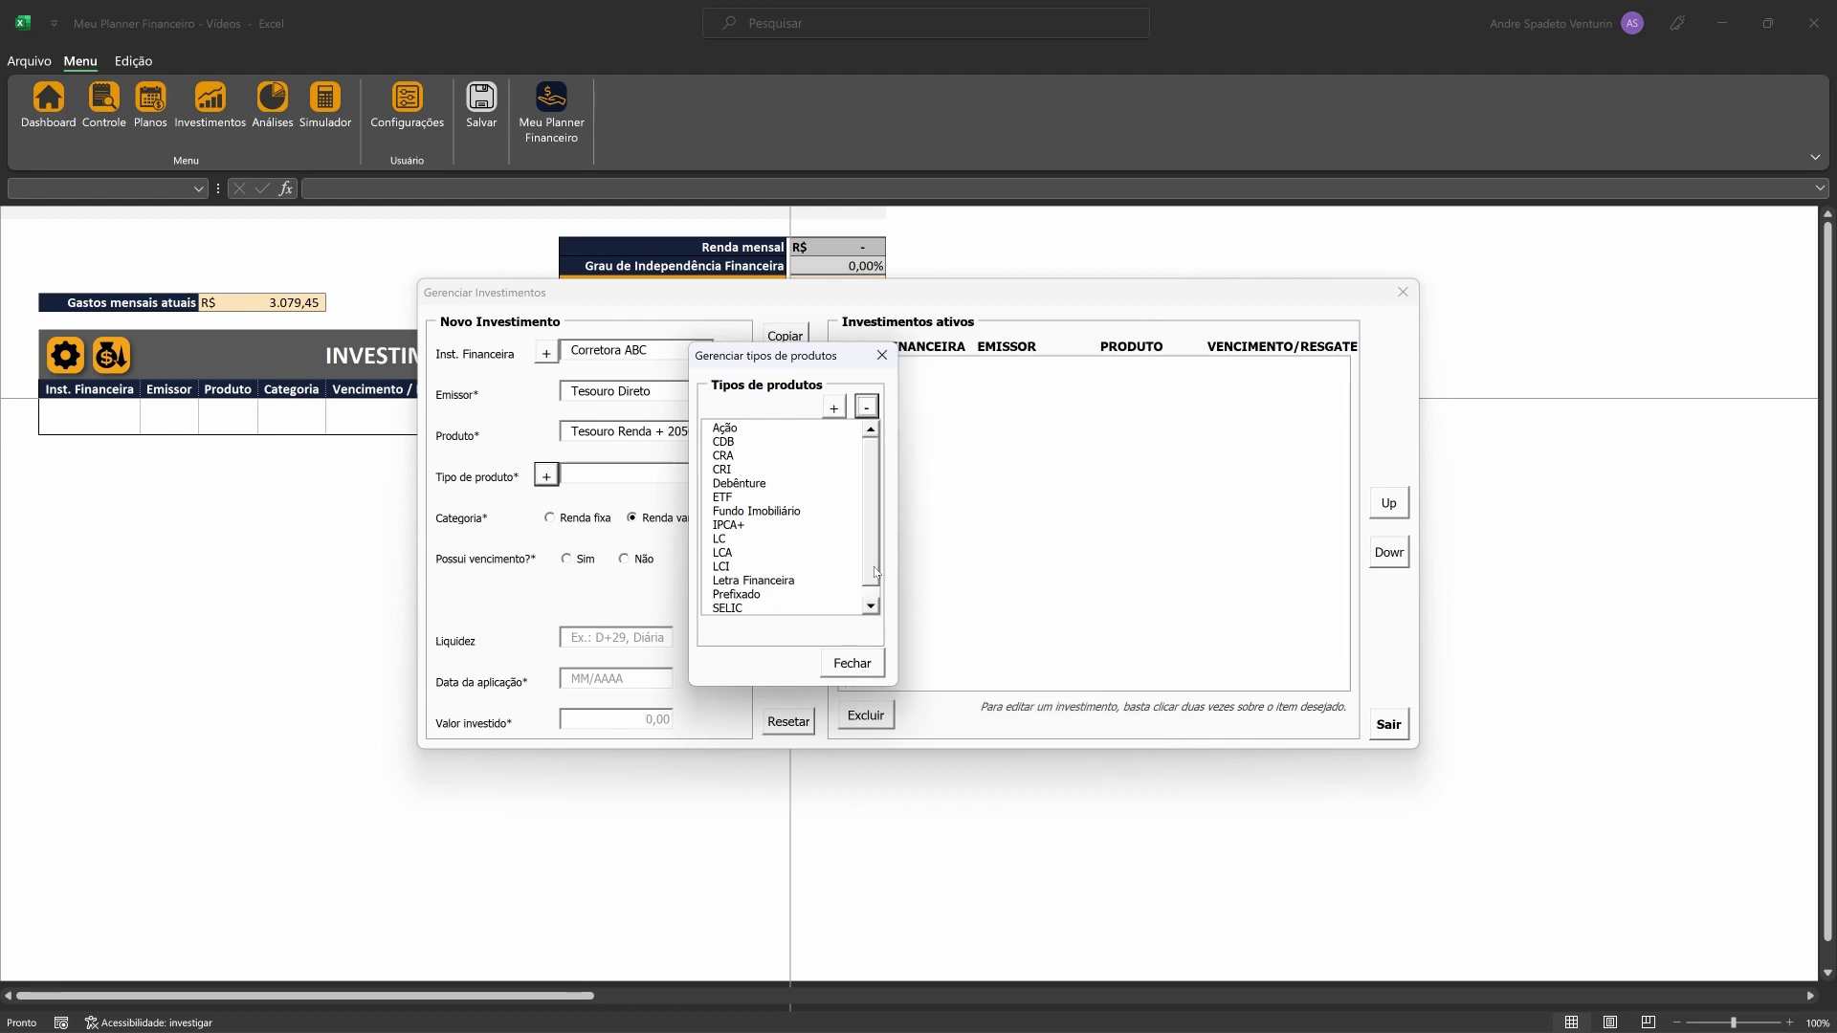
{"action": "left_click", "coordinate": [873, 572]}
{"action": "left_click", "coordinate": [837, 670]}
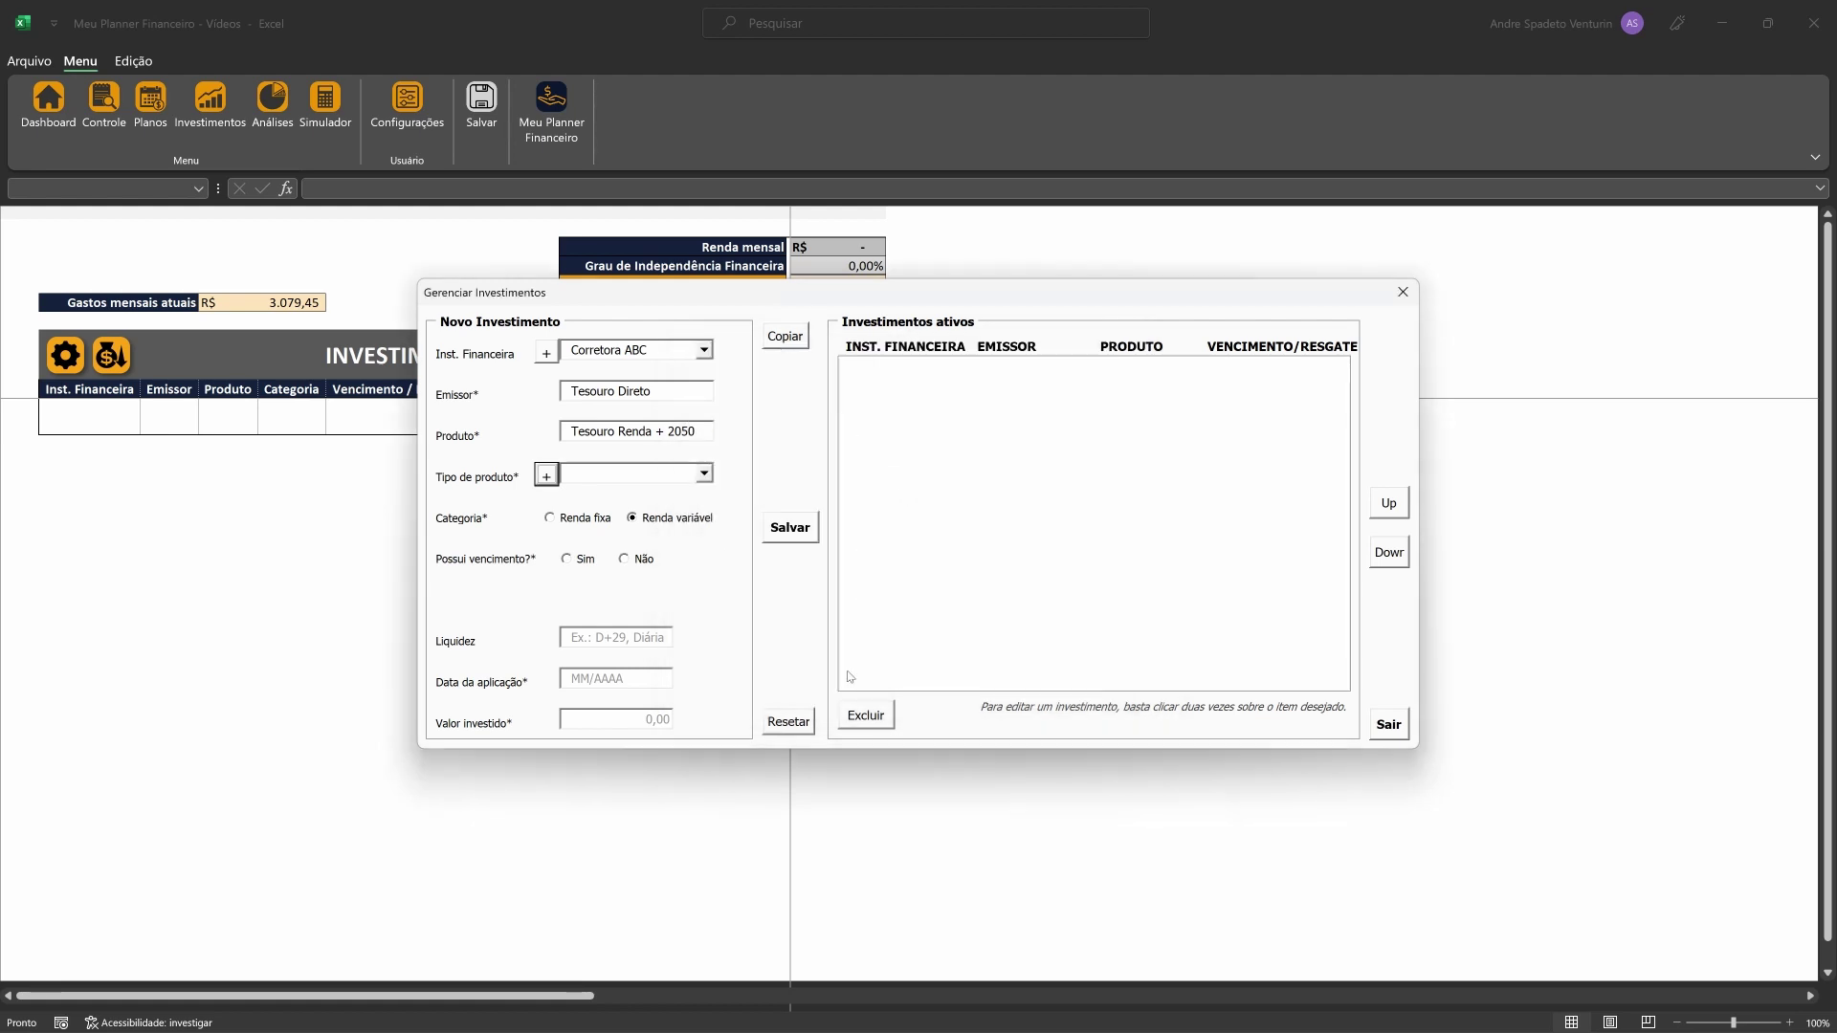
Assign the Tesouro Renda+ product type and the Renda fixa category to the new investment
{"action": "left_click", "coordinate": [704, 473]}
{"action": "left_click_drag", "start_coordinate": [706, 521], "coordinate": [666, 594]}
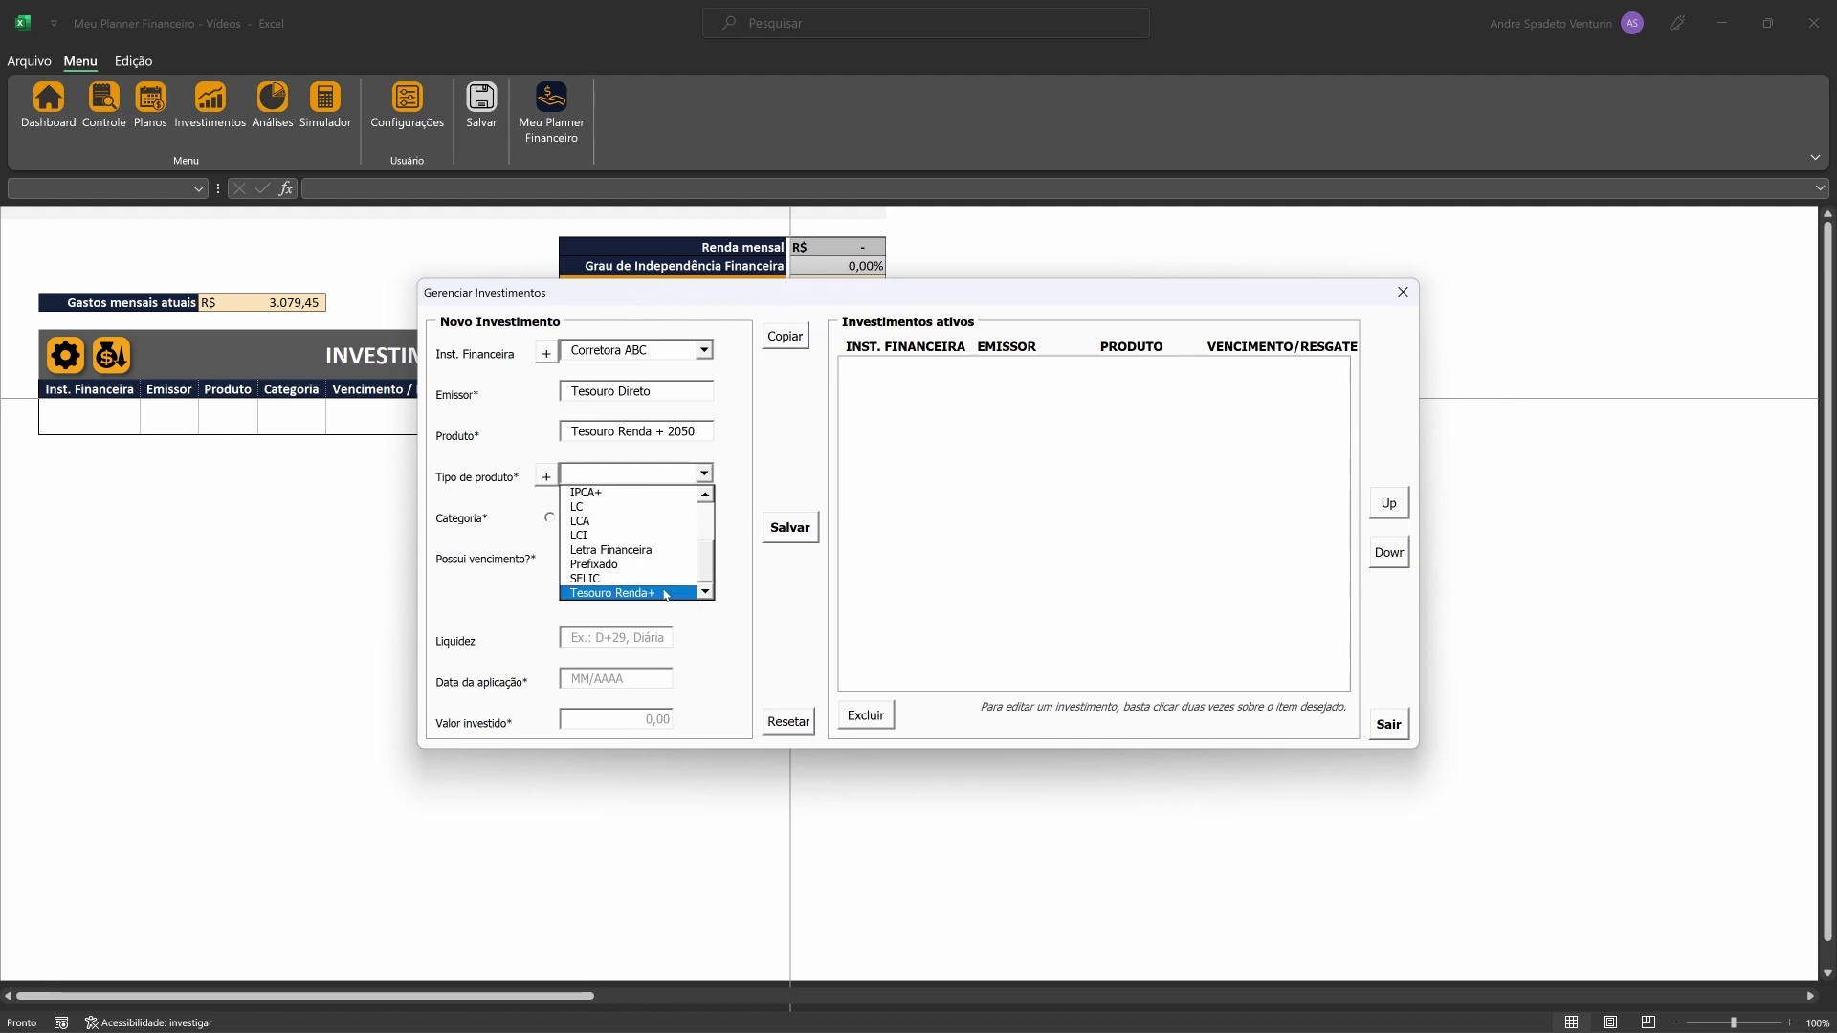
{"action": "left_click", "coordinate": [645, 593]}
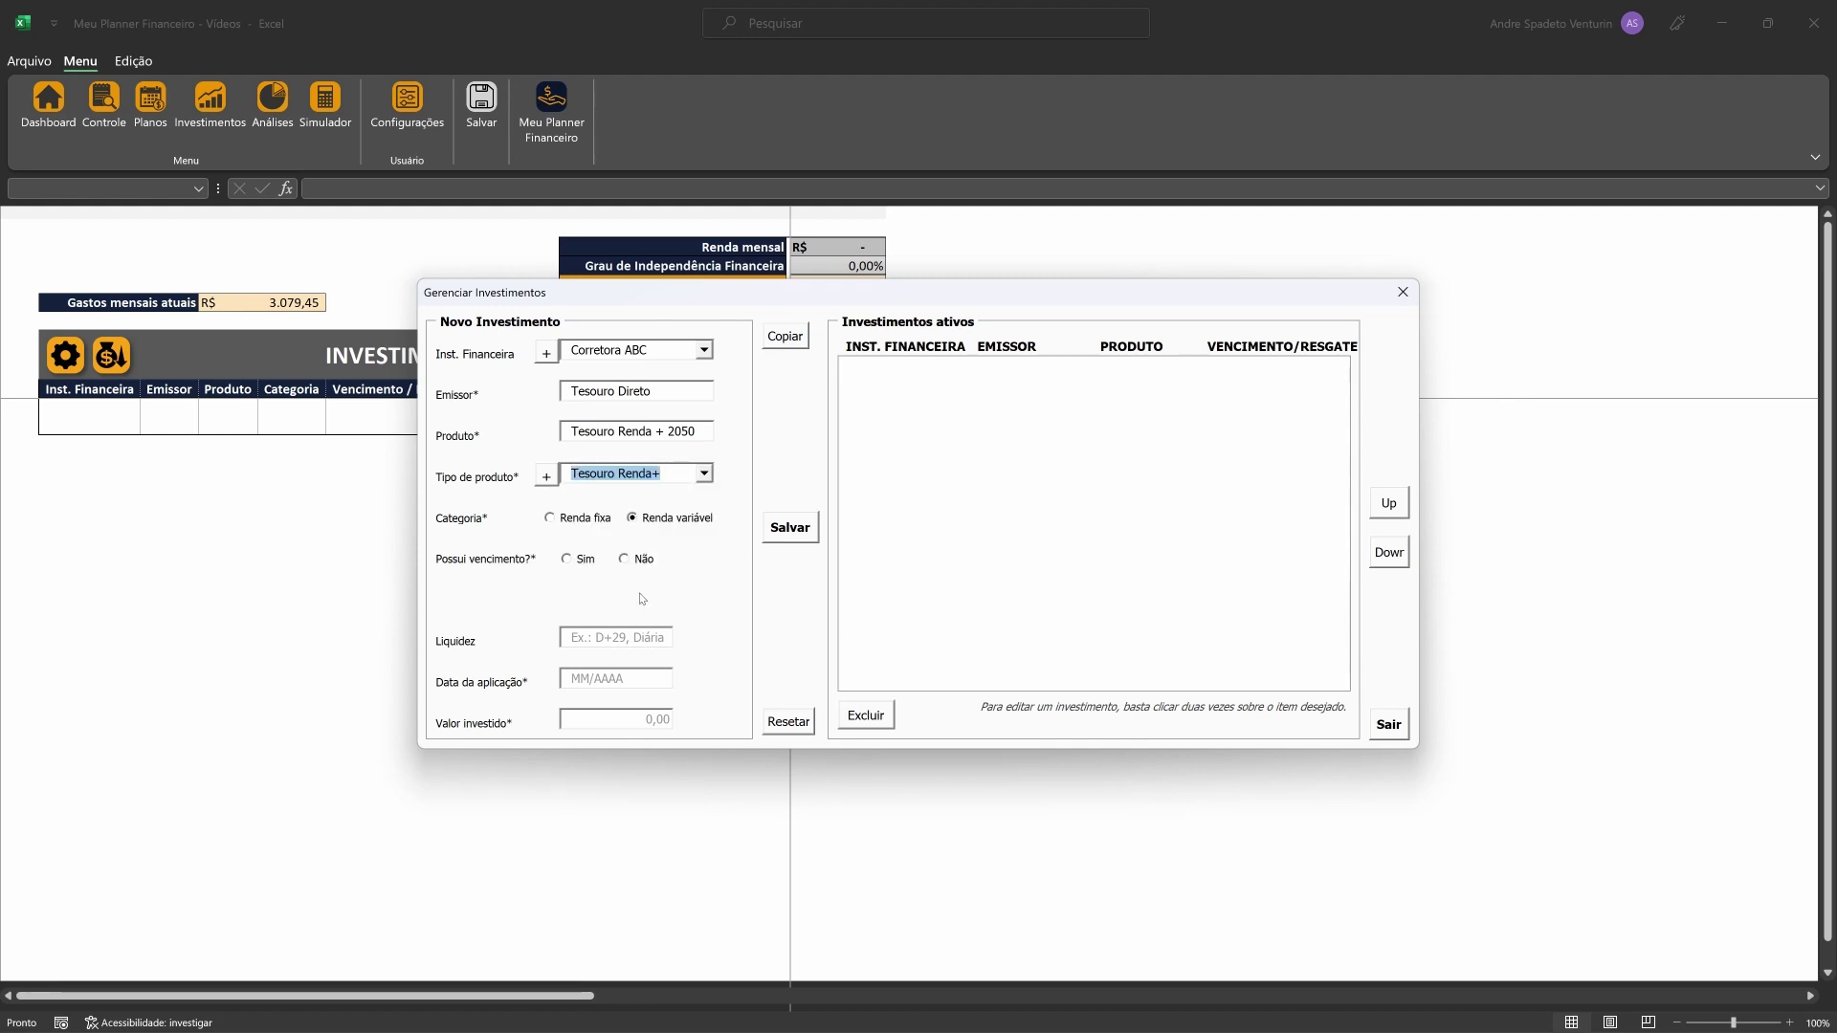
{"action": "left_click", "coordinate": [551, 519]}
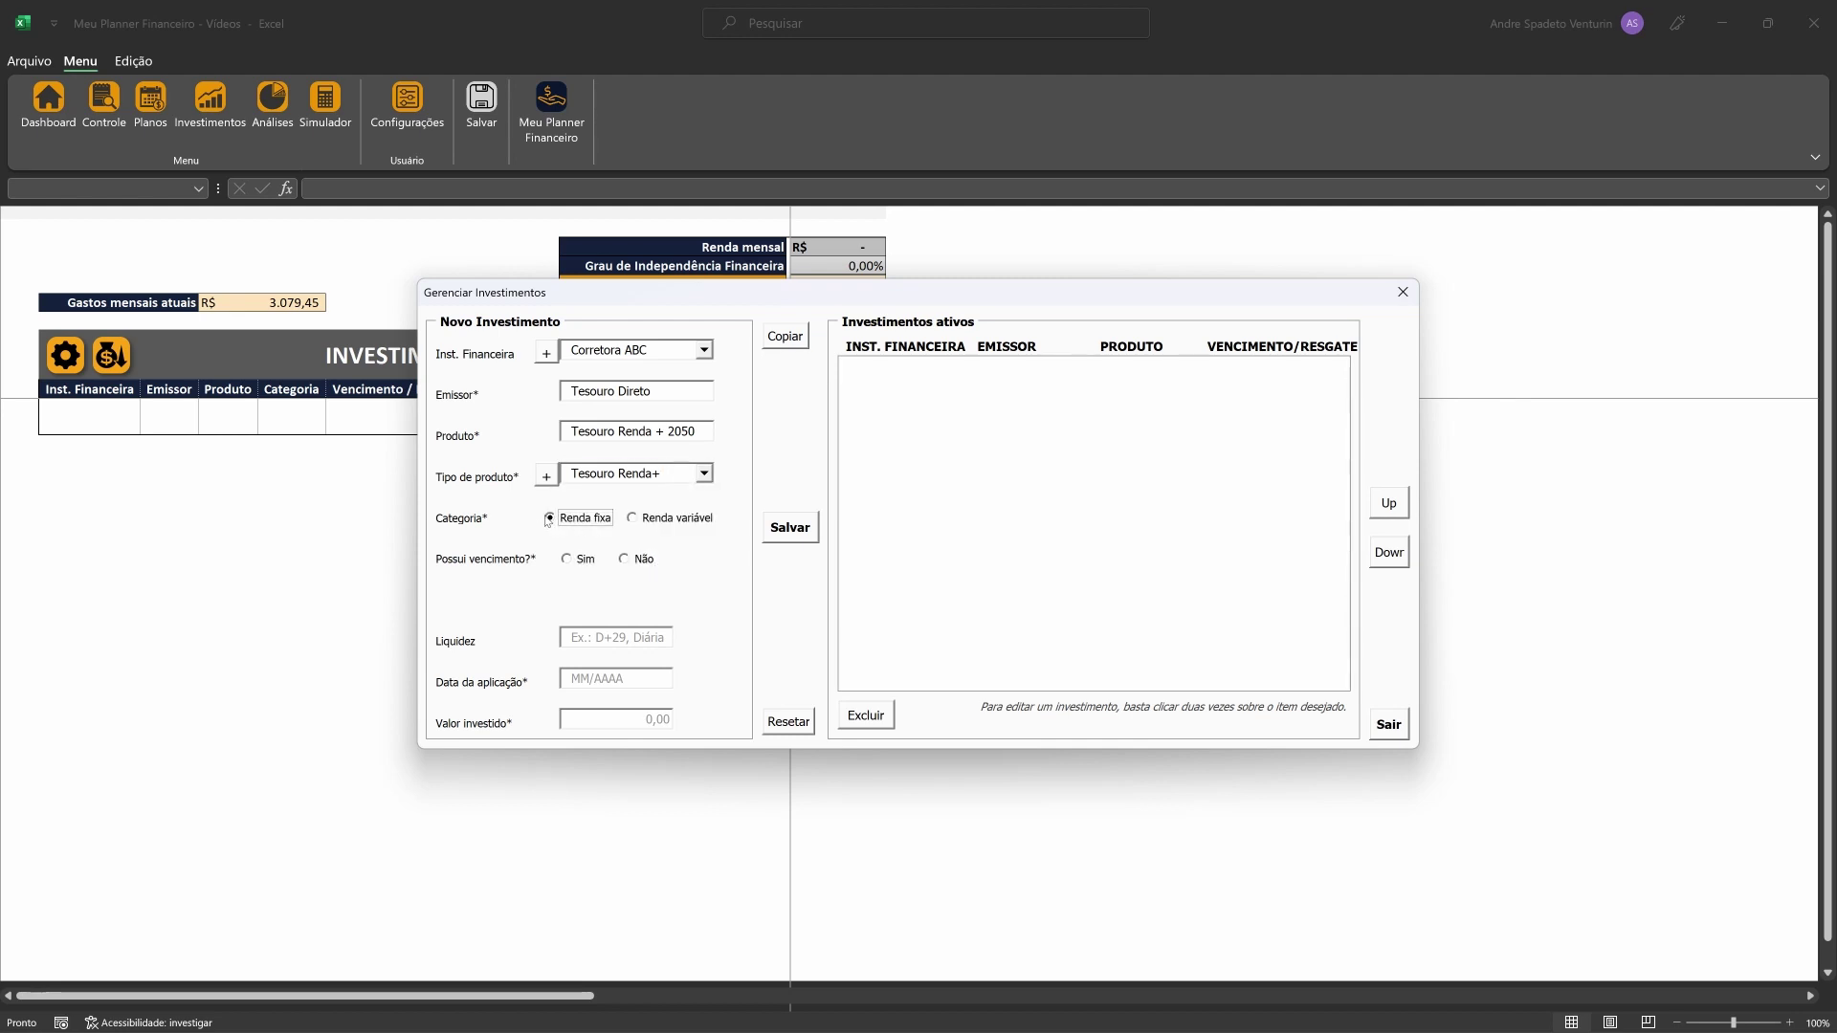
Mark the investment as having a maturity, with maturity date 15/12/2069 and liquidity D+1
{"action": "left_click", "coordinate": [567, 560]}
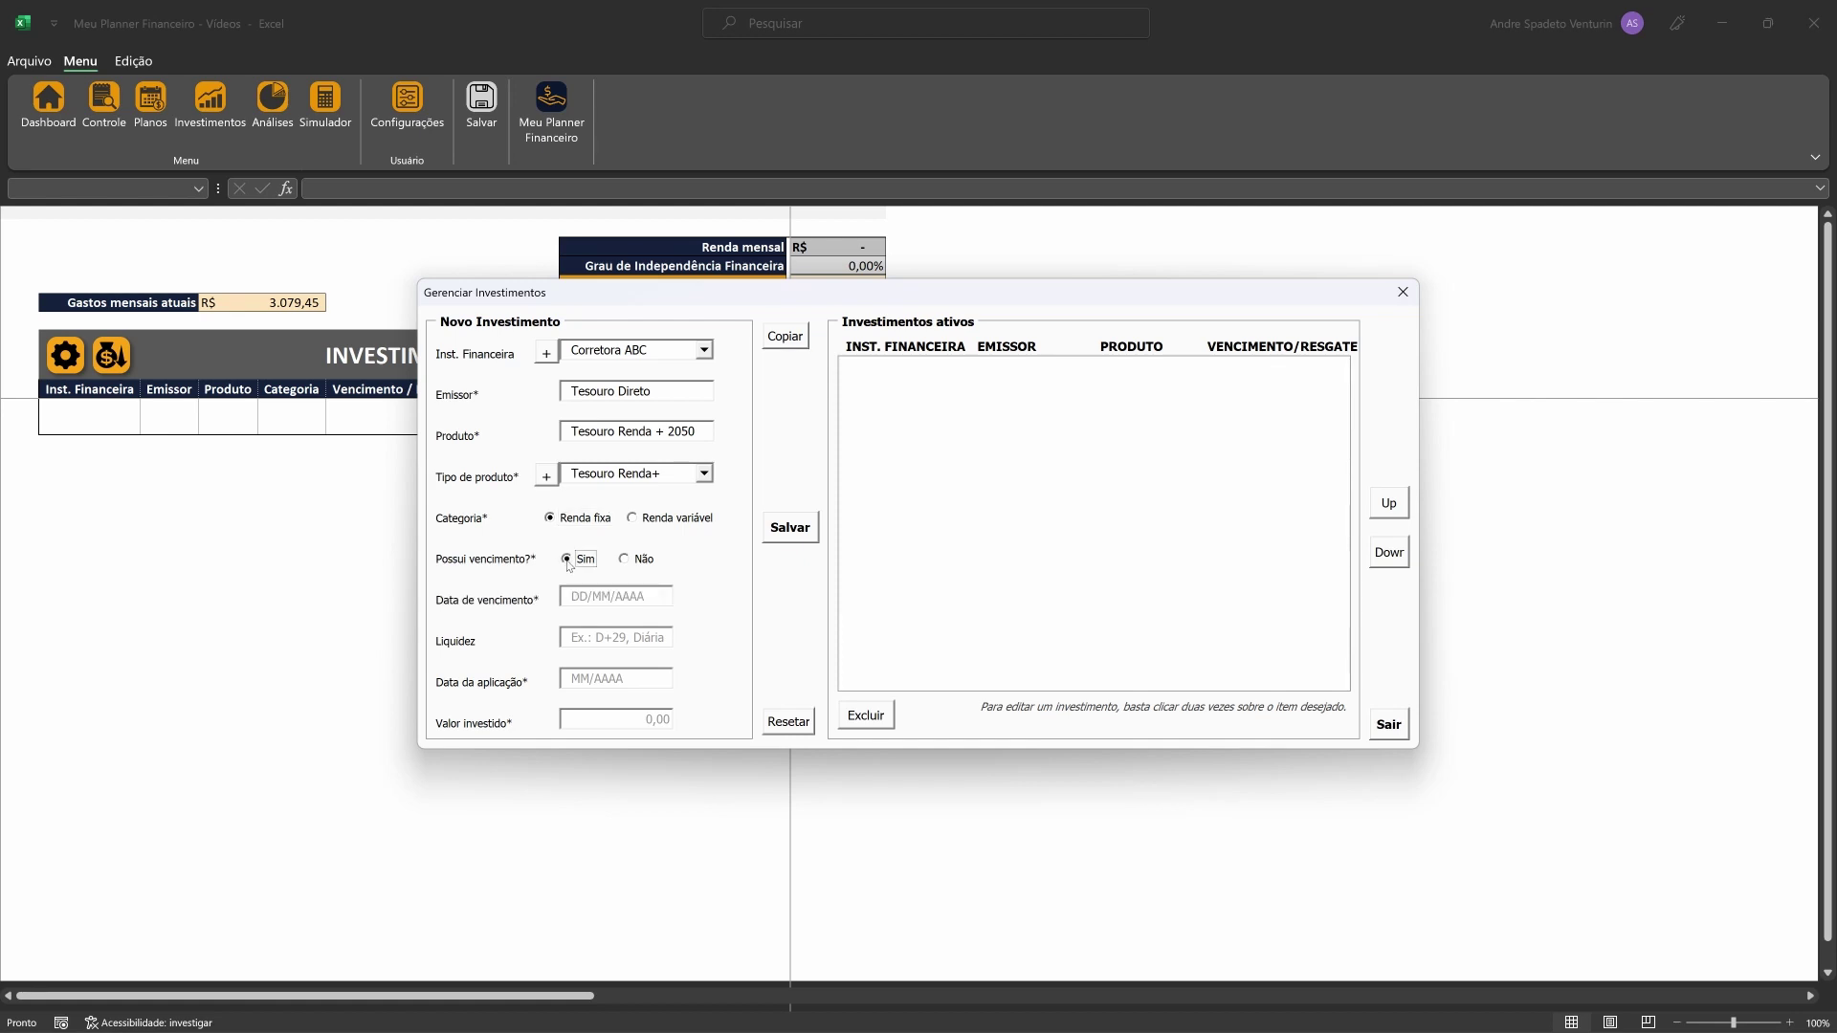
{"action": "left_click", "coordinate": [595, 597]}
{"action": "type", "text": "15/12/2069"}
{"action": "key", "text": "Tab"}
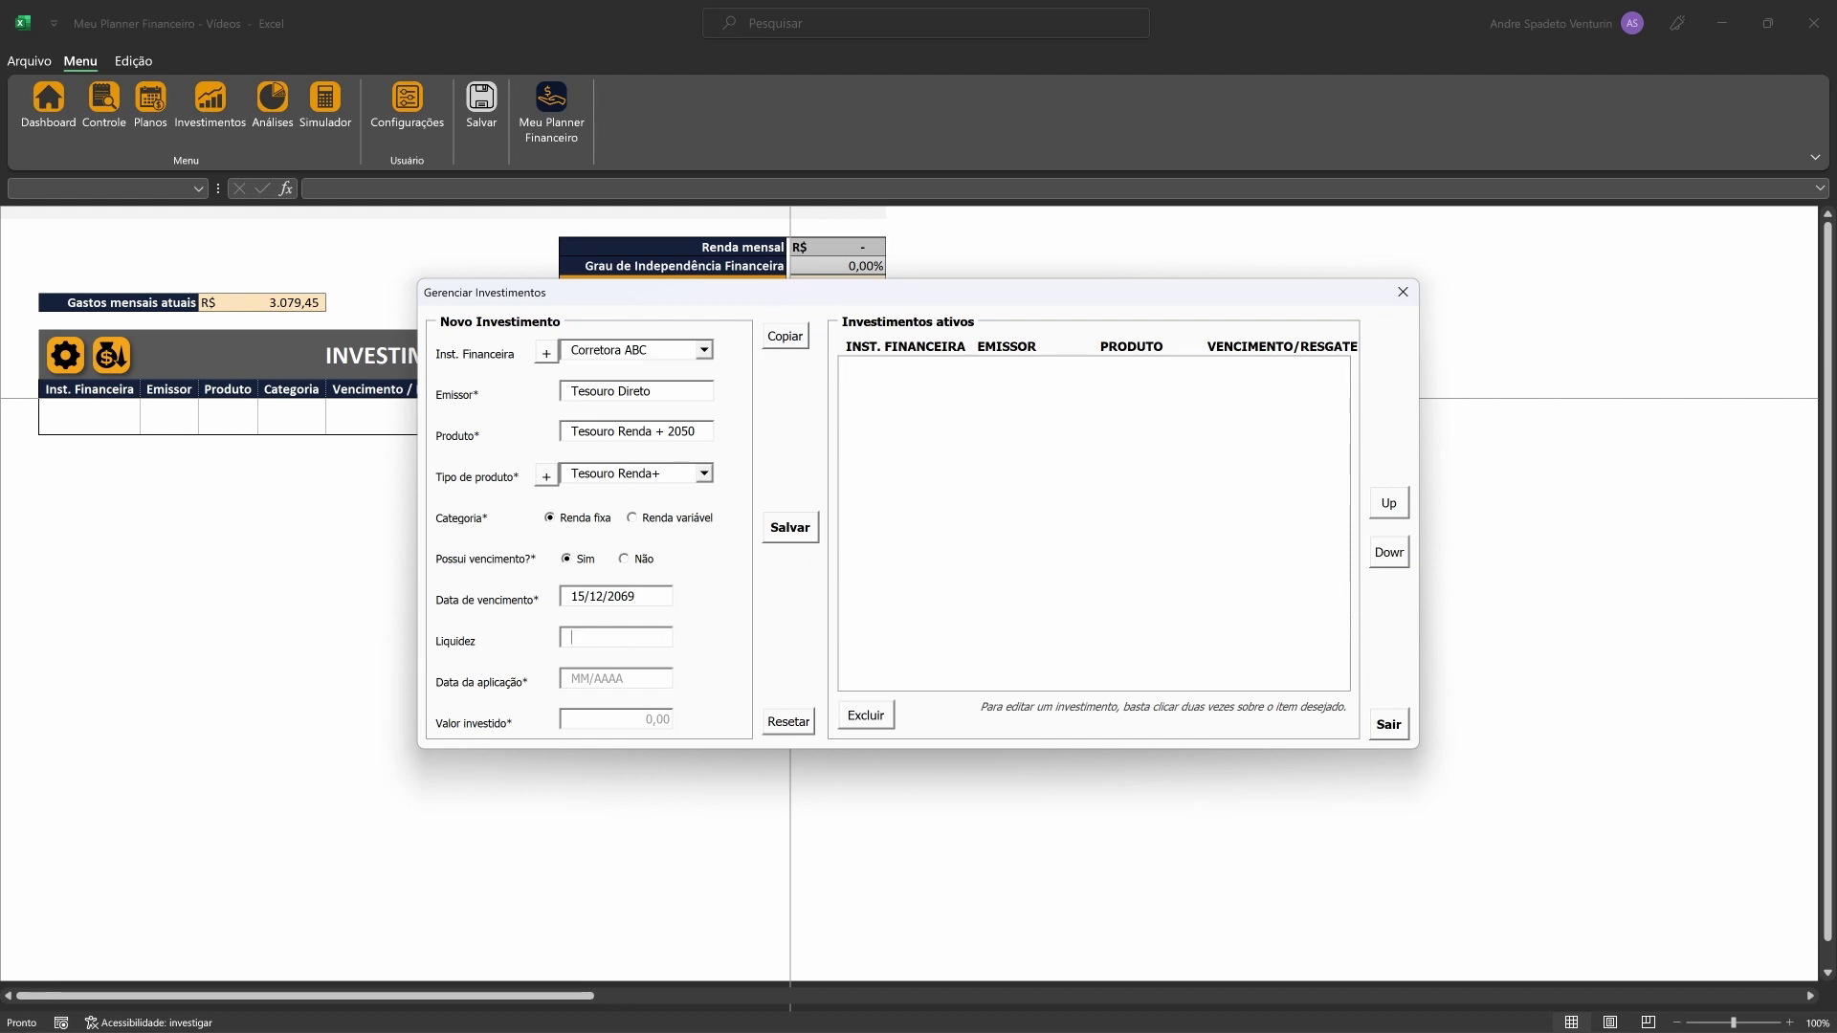
{"action": "type", "text": "D+1"}
{"action": "key", "text": "Tab"}
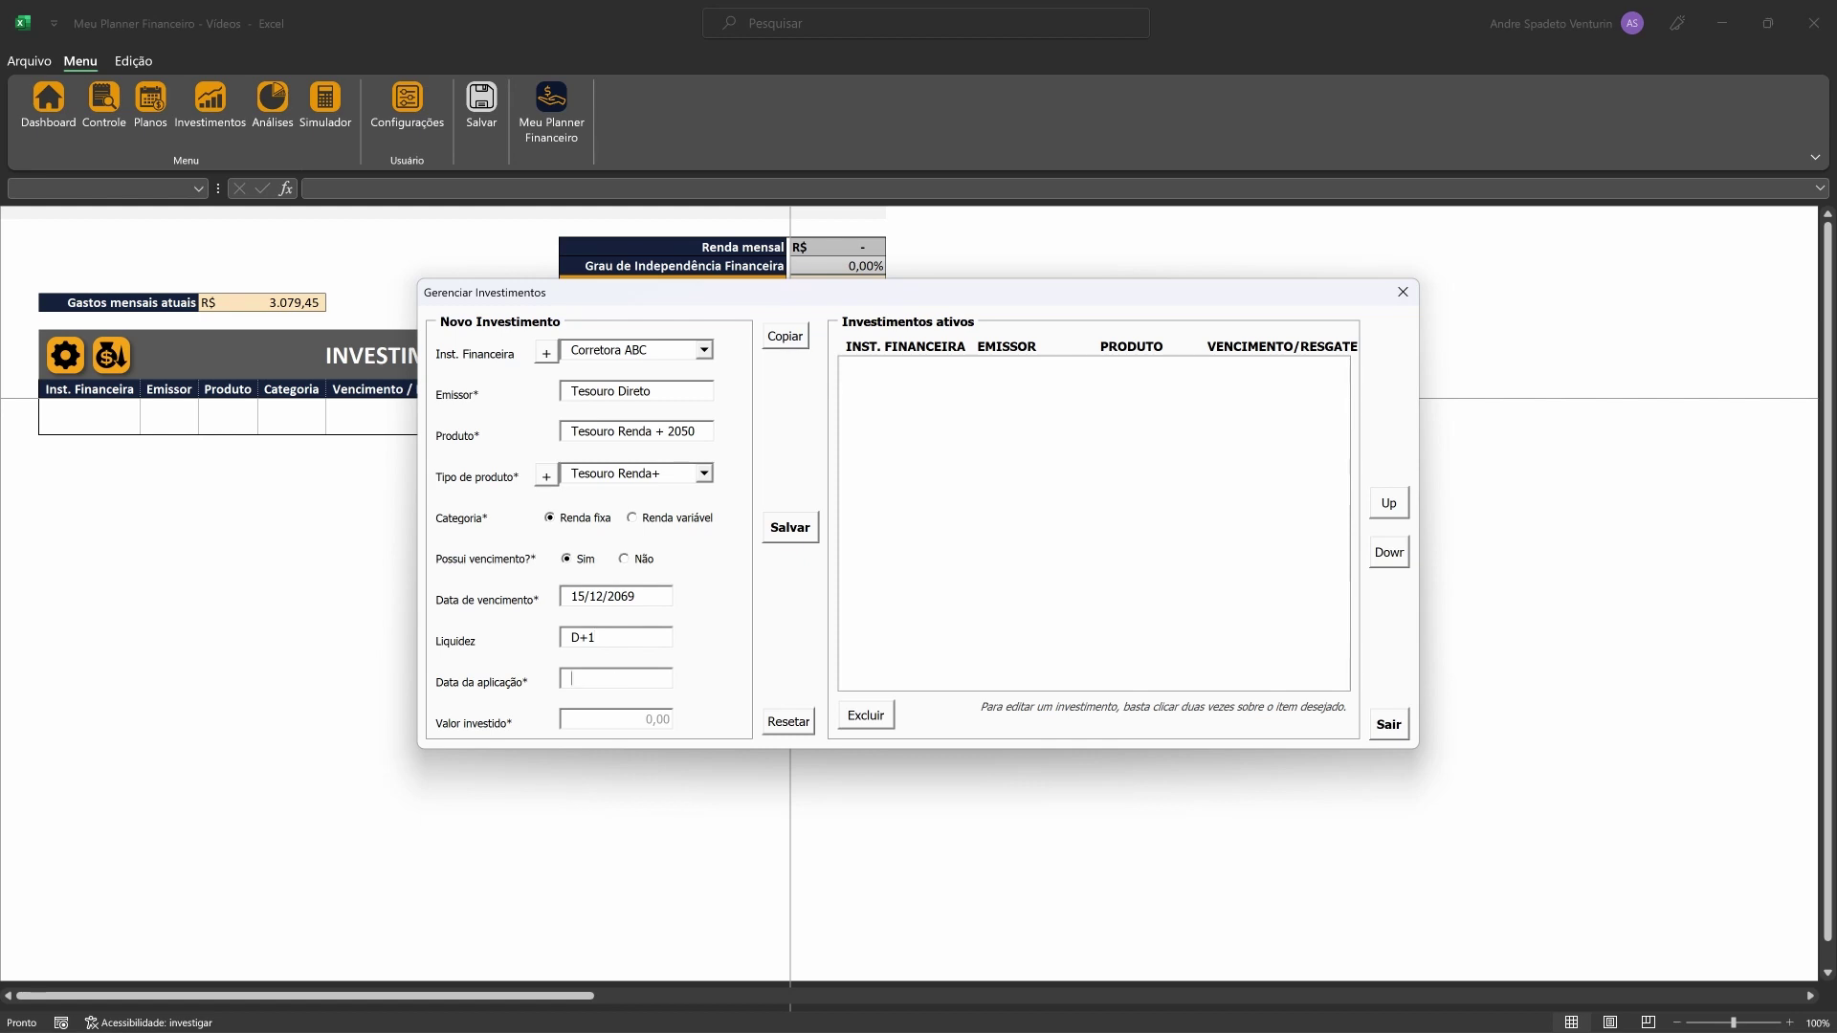
Set the application date to 07/2023 and the invested amount to 530,50, and save the investment
{"action": "type", "text": "07/2023"}
{"action": "key", "text": "Tab"}
{"action": "type", "text": "530,50"}
{"action": "left_click", "coordinate": [795, 541]}
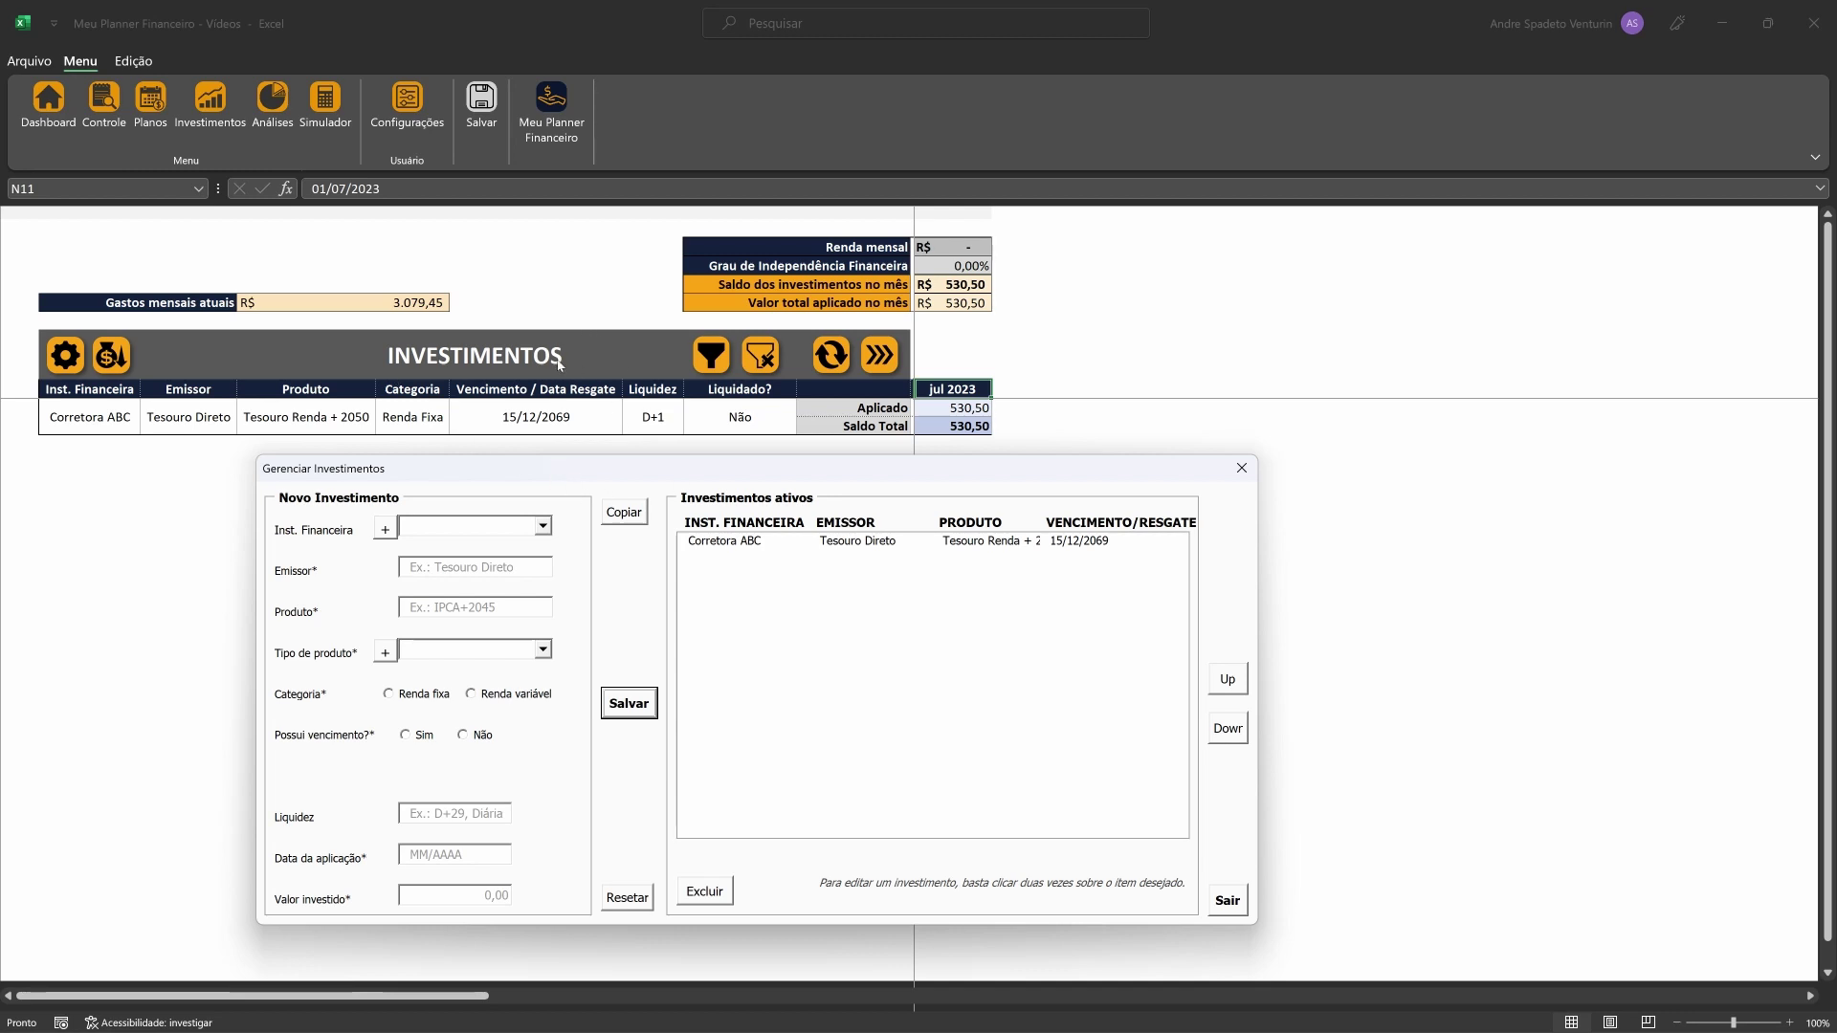
Add Corretora DEF as a new financial institution and close the institution manager
{"action": "left_click", "coordinate": [543, 525]}
{"action": "left_click", "coordinate": [385, 529]}
{"action": "left_click", "coordinate": [666, 464]}
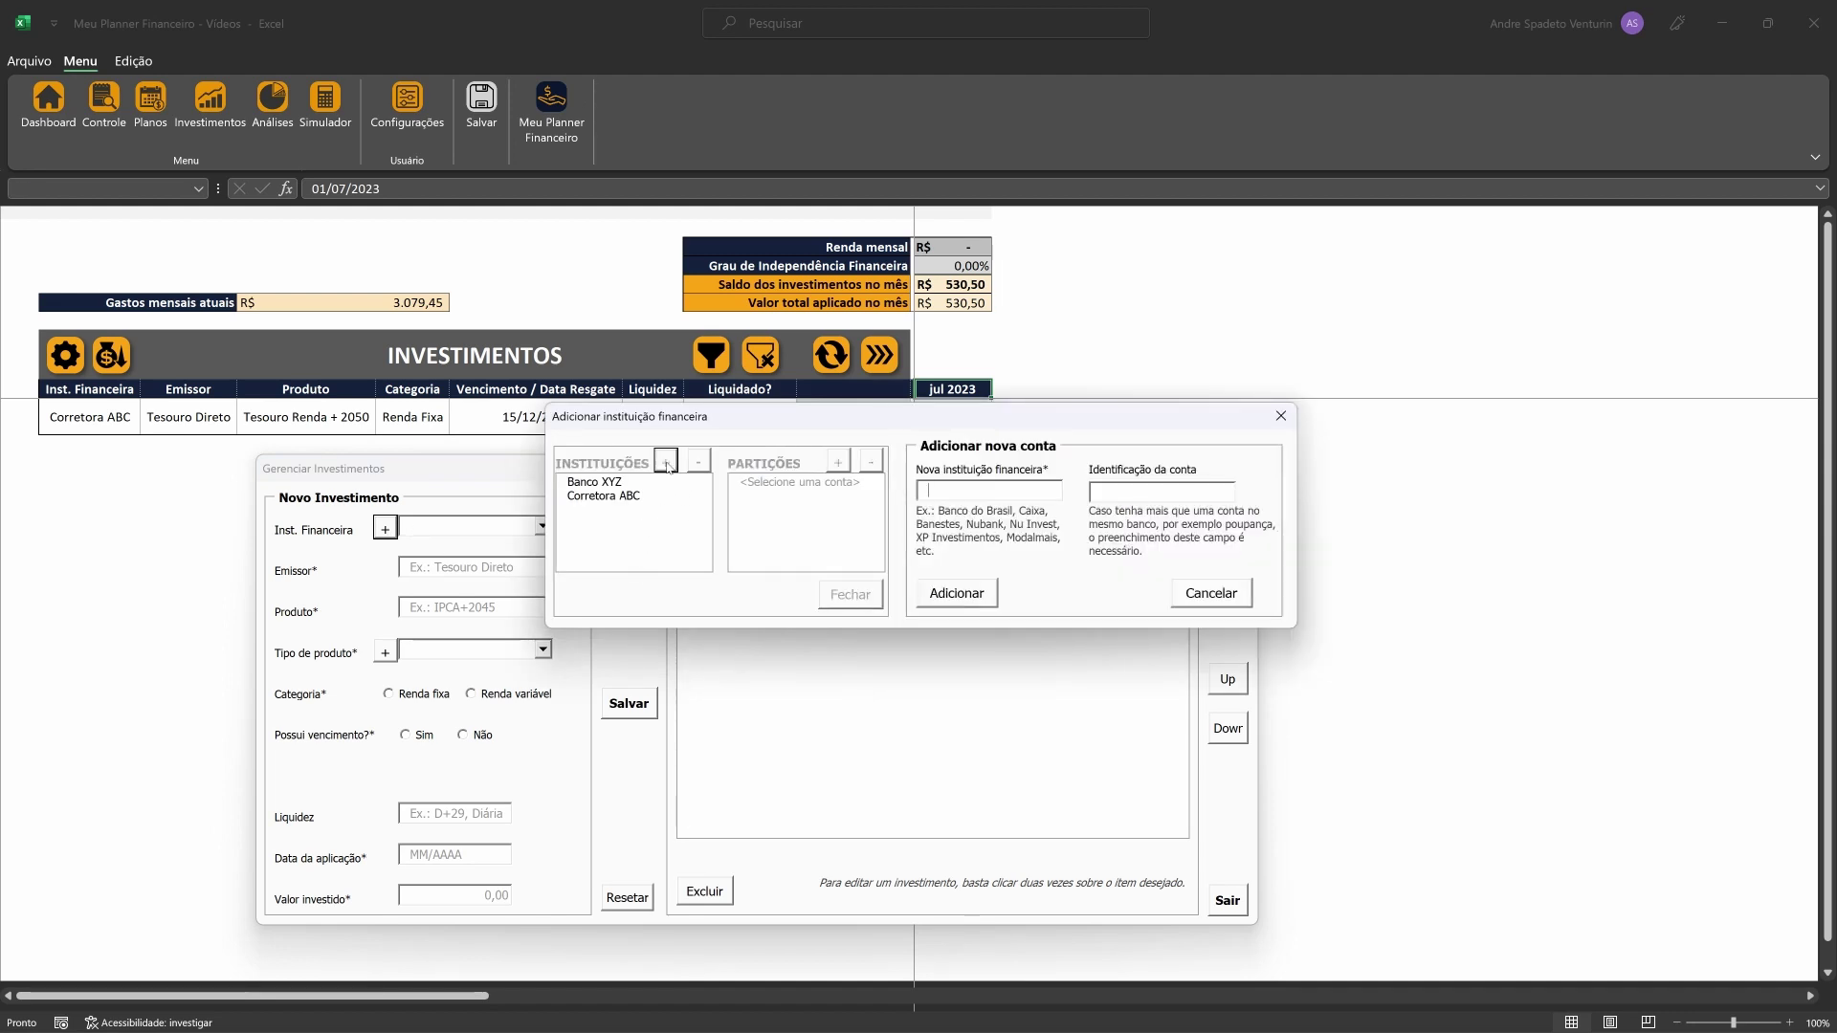
{"action": "type", "text": "Corretora DEF"}
{"action": "left_click", "coordinate": [957, 593]}
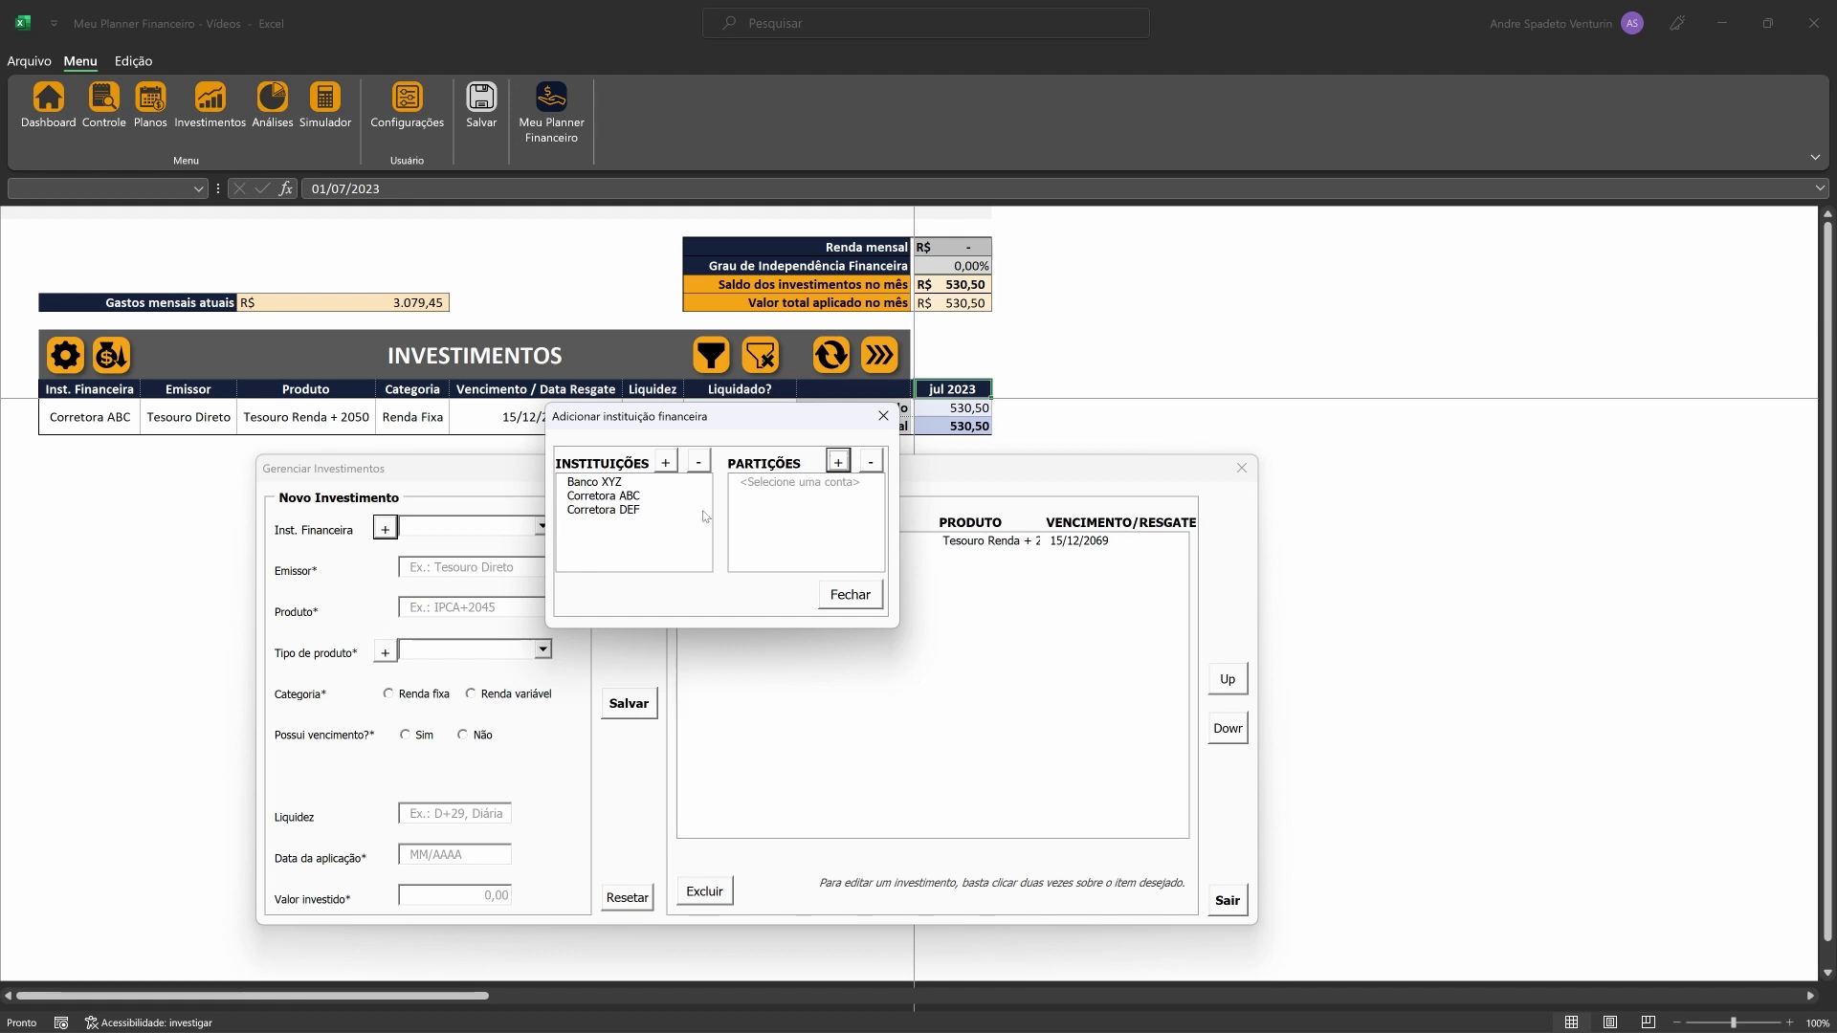
{"action": "left_click", "coordinate": [861, 594]}
Start a second investment at Corretora DEF with Banco A as the issuer and 125% do CDI as the product
{"action": "left_click", "coordinate": [542, 527]}
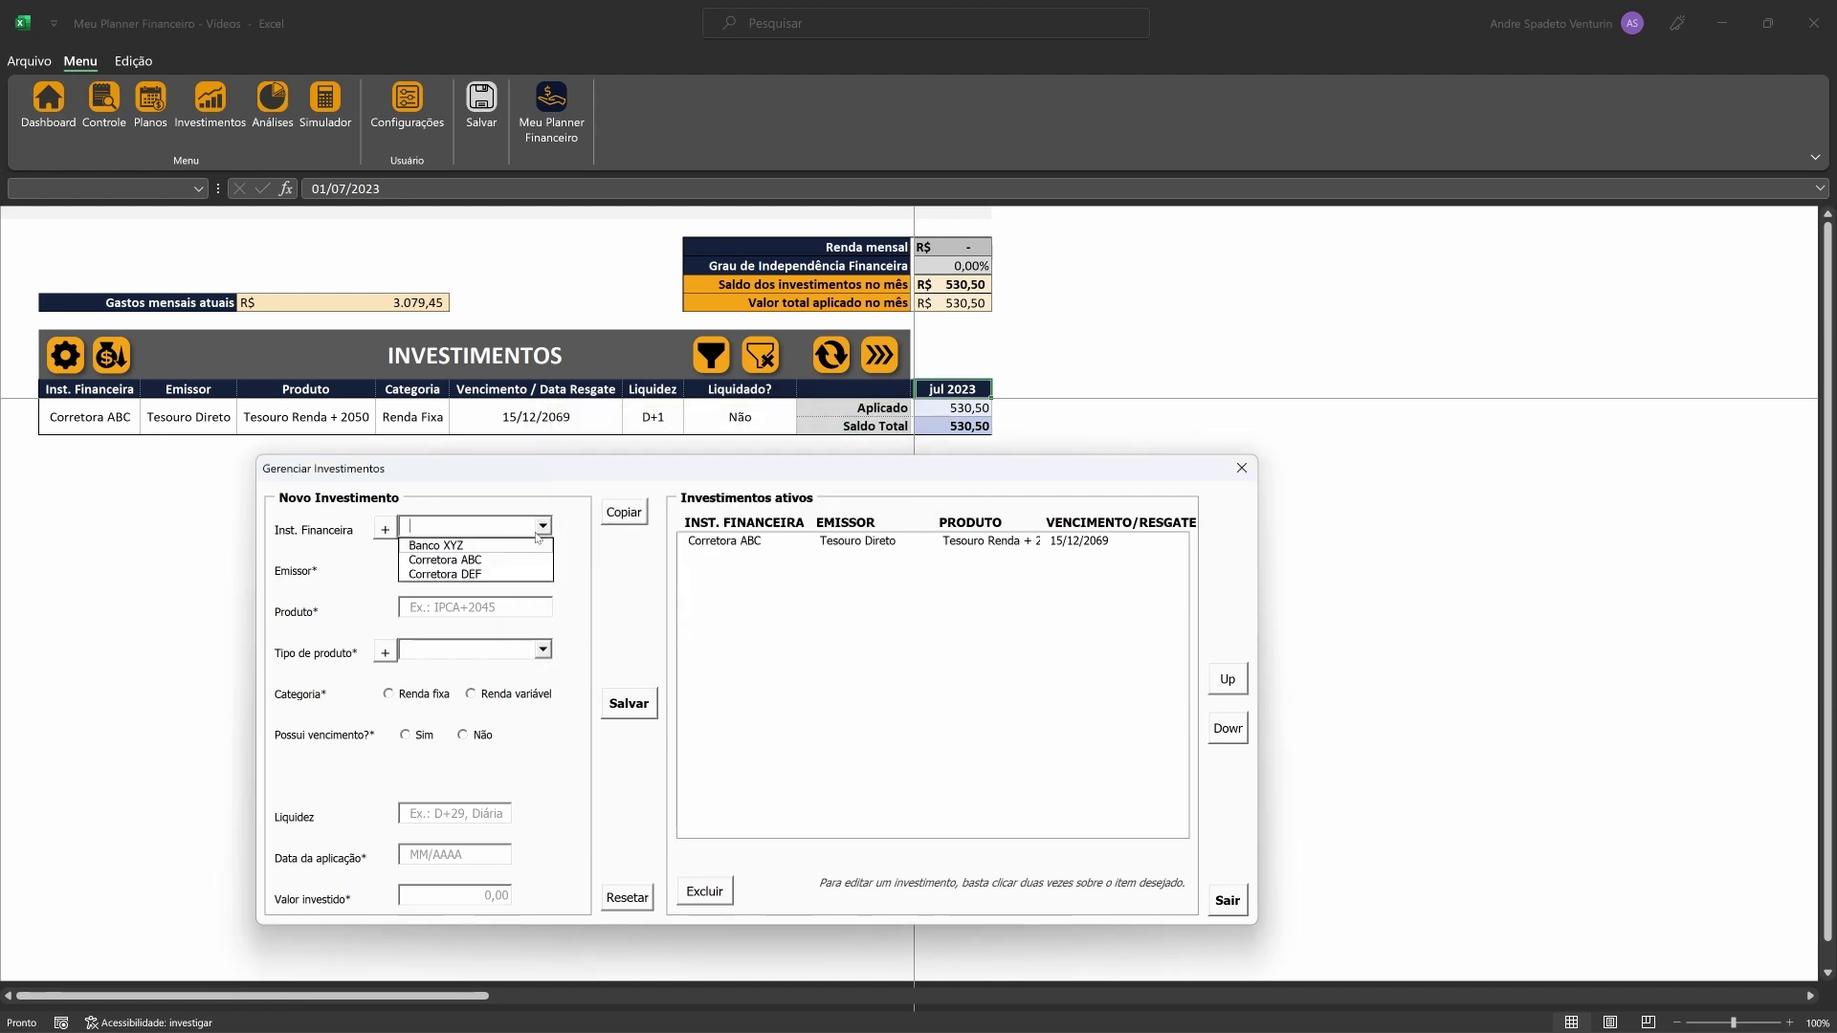
{"action": "left_click", "coordinate": [525, 575]}
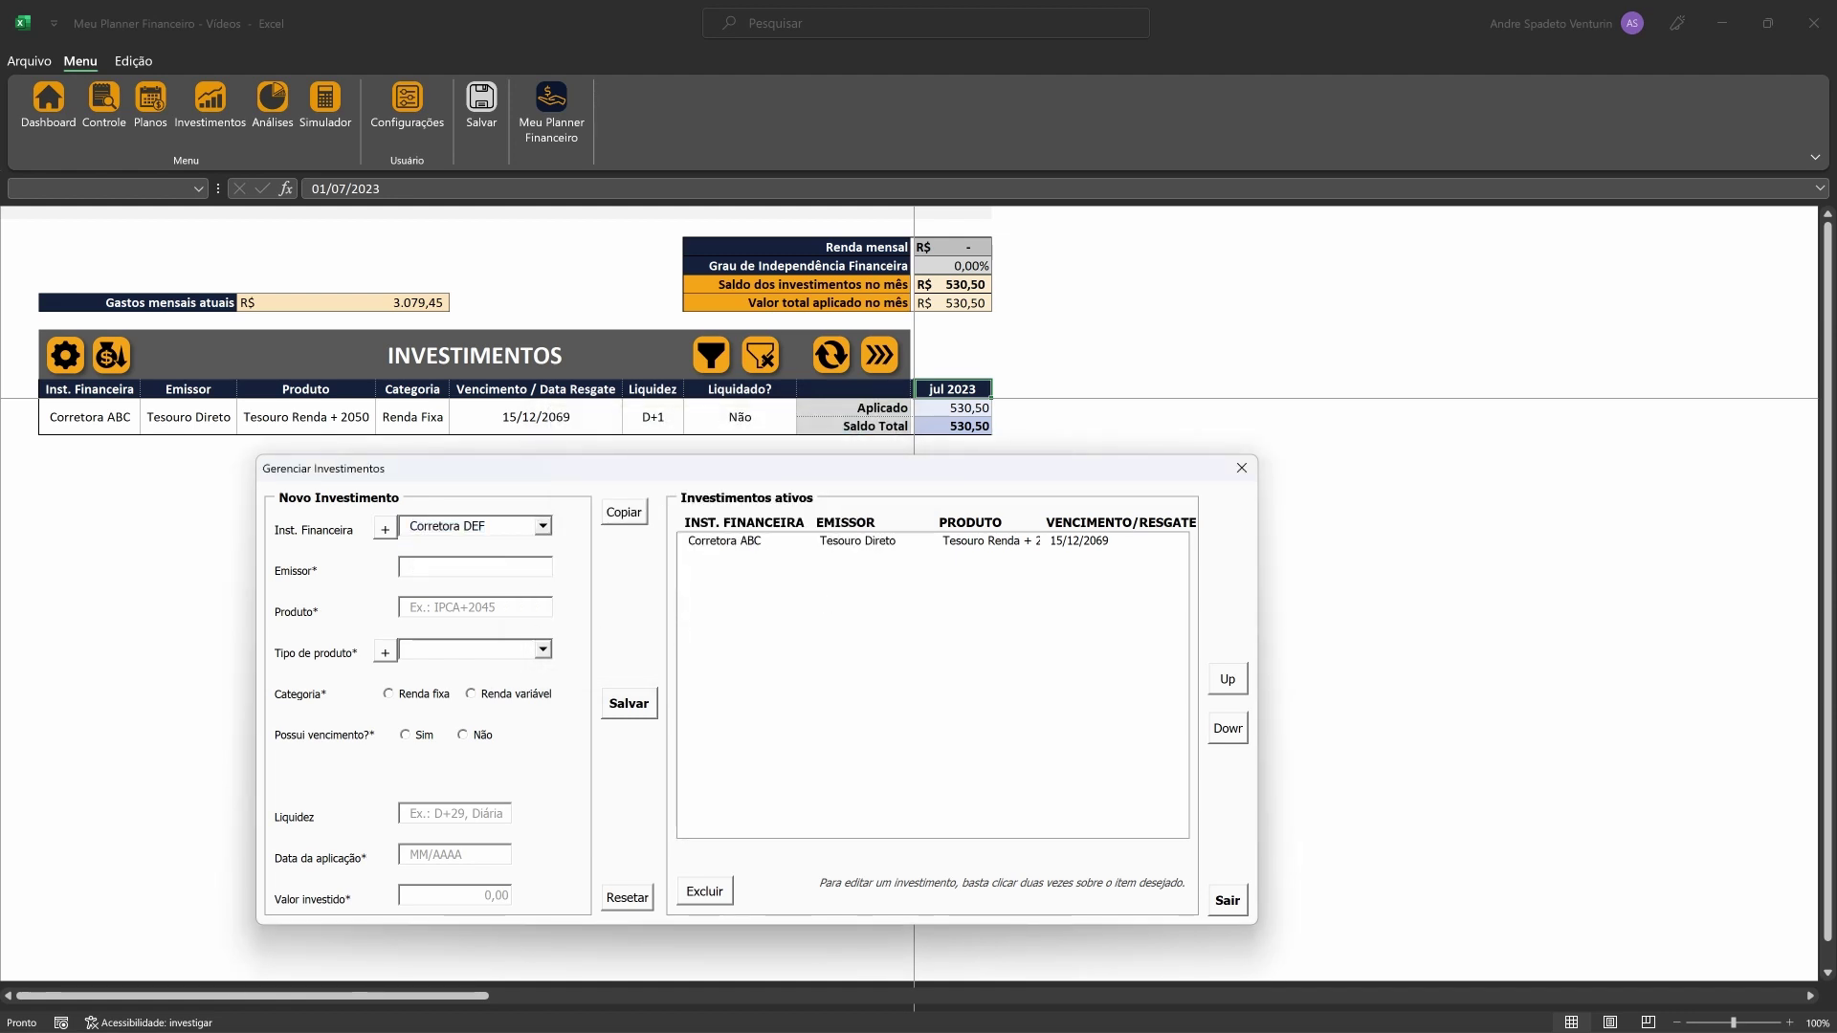
{"action": "type", "text": "Banco A"}
{"action": "key", "text": "Tab"}
{"action": "type", "text": "125% do CDI"}
Set the second investment's product type to CDB and its category to Renda fixa
{"action": "left_click", "coordinate": [543, 650]}
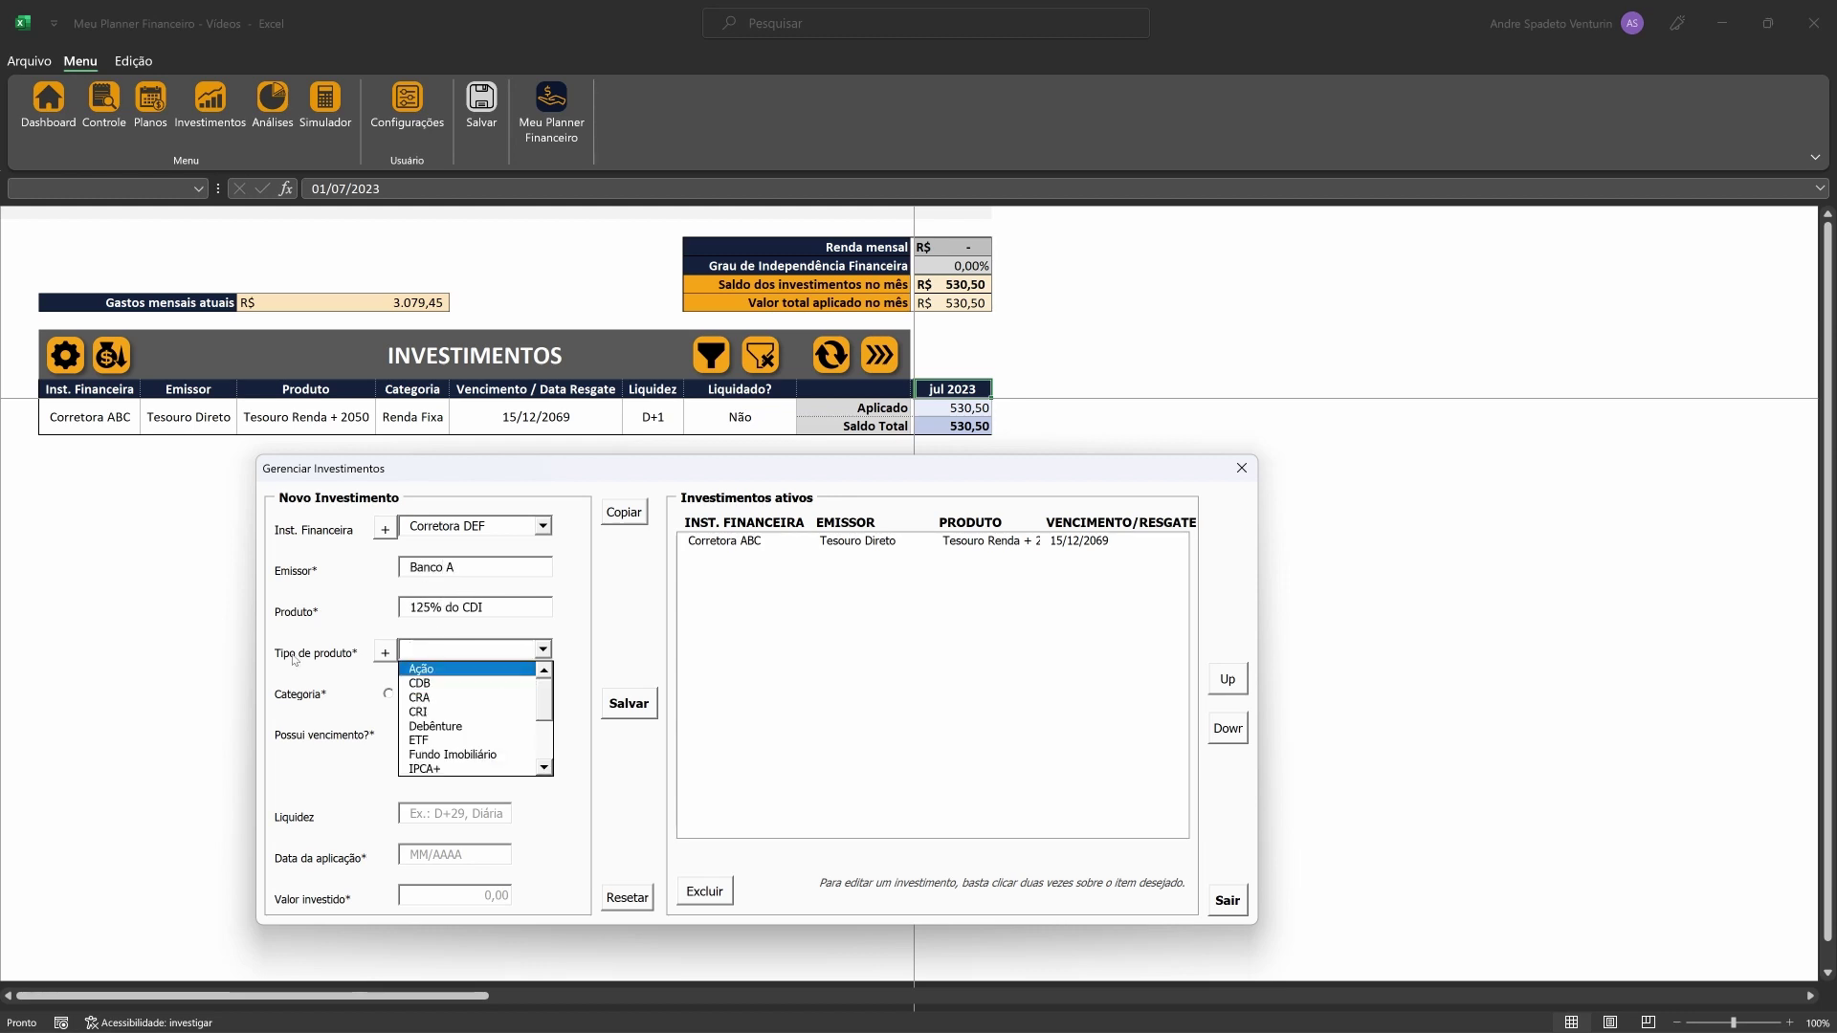
{"action": "left_click", "coordinate": [431, 684]}
{"action": "left_click", "coordinate": [419, 695]}
Mark the second investment as having a maturity on 10/12/2024, with liquidity No vencimento
{"action": "left_click", "coordinate": [419, 737]}
{"action": "type", "text": "10/12/2024"}
{"action": "key", "text": "Tab"}
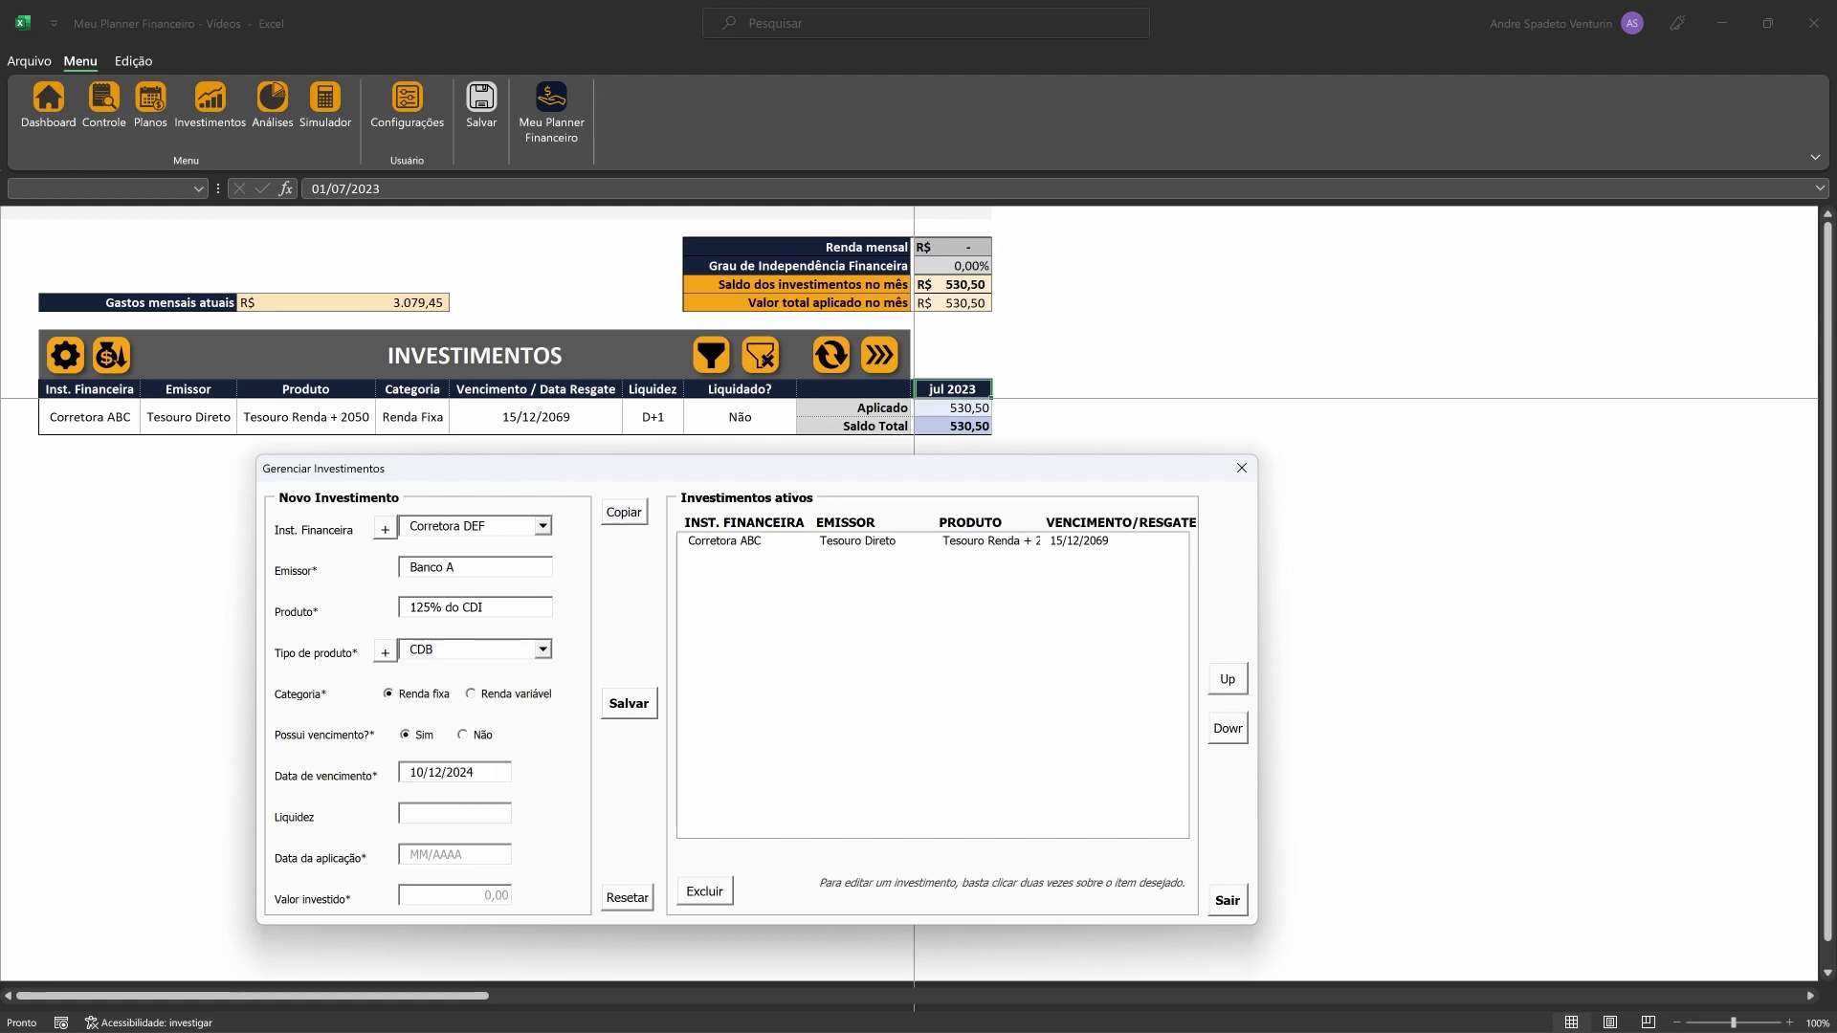
{"action": "type", "text": "No vencimento"}
{"action": "key", "text": "Tab"}
Set the application date to 01/2023 and the invested amount to 1000, save the investment, and close the form
{"action": "type", "text": "01/2023"}
{"action": "left_click", "coordinate": [478, 898]}
{"action": "type", "text": "1000"}
{"action": "left_click", "coordinate": [628, 703]}
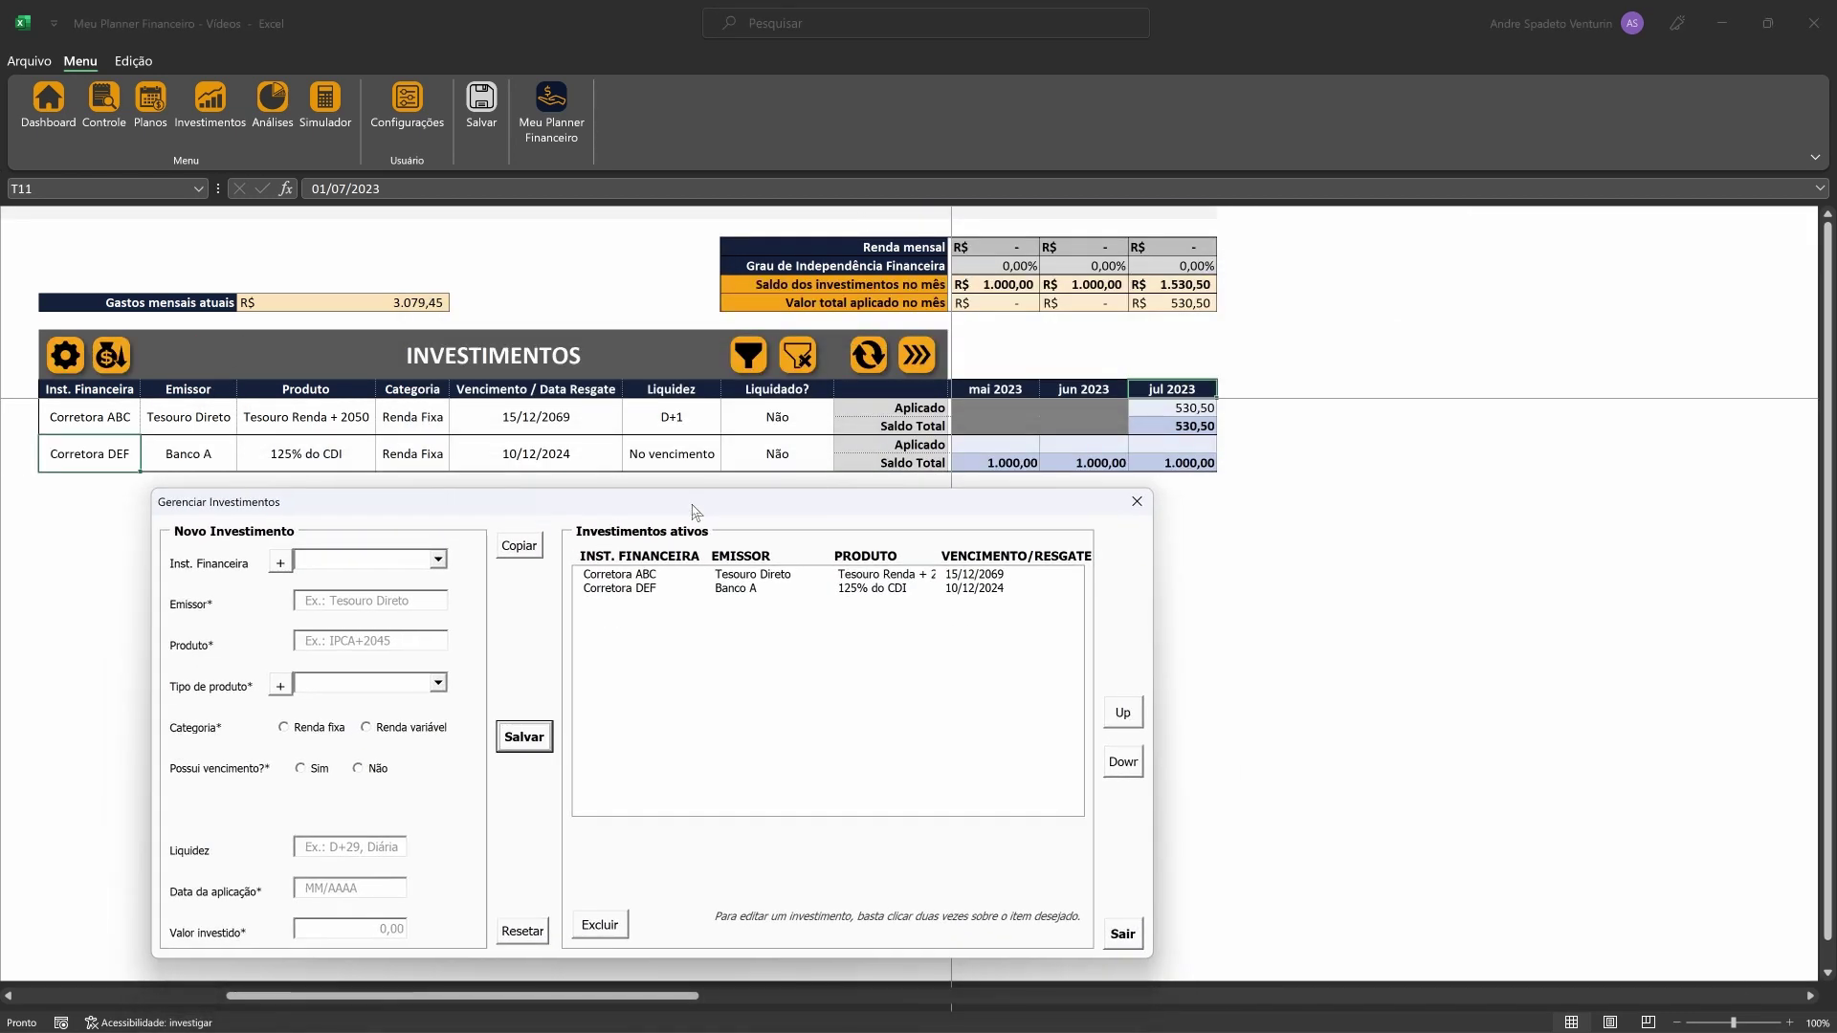
{"action": "left_click", "coordinate": [1123, 935]}
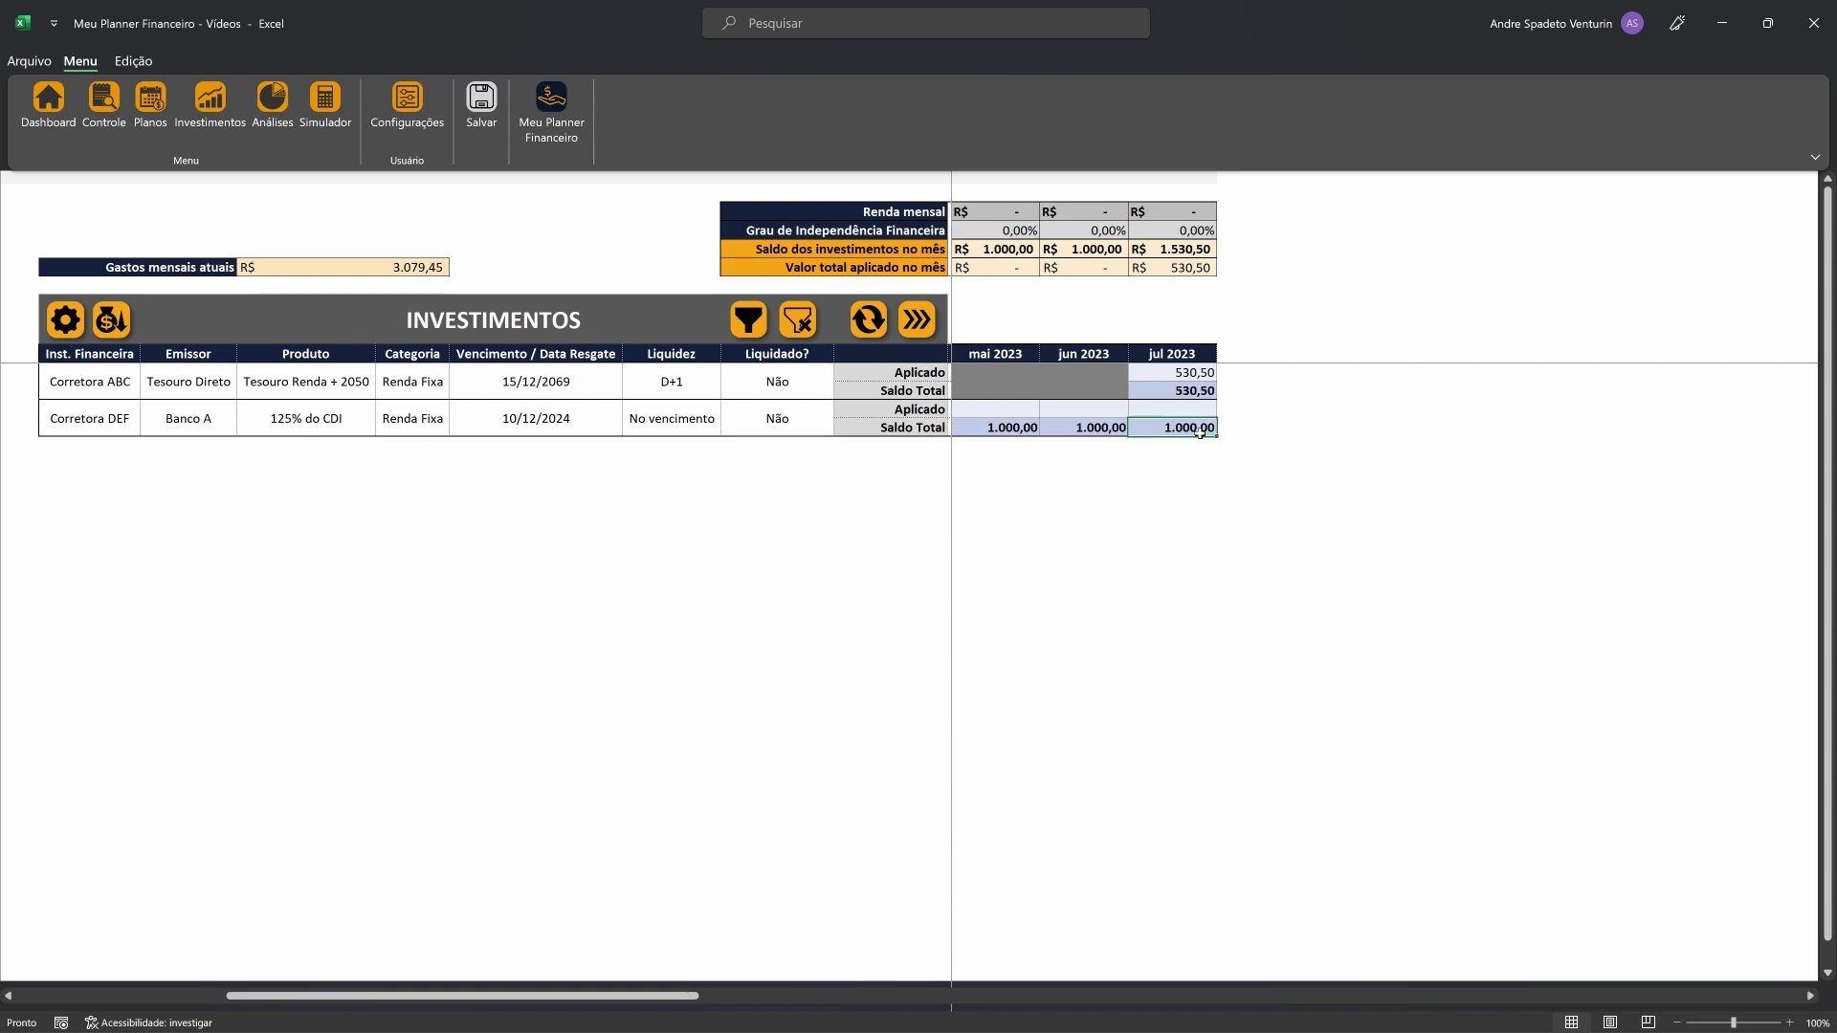
Examine the Aplicado and Saldo Total rows of the Corretora DEF investment from jan 2023 to jul 2023
{"action": "key", "text": "Left"}
{"action": "key", "text": "Left"}
{"action": "key", "text": "Left"}
{"action": "key", "text": "Left"}
{"action": "key", "text": "Left"}
{"action": "key", "text": "Left"}
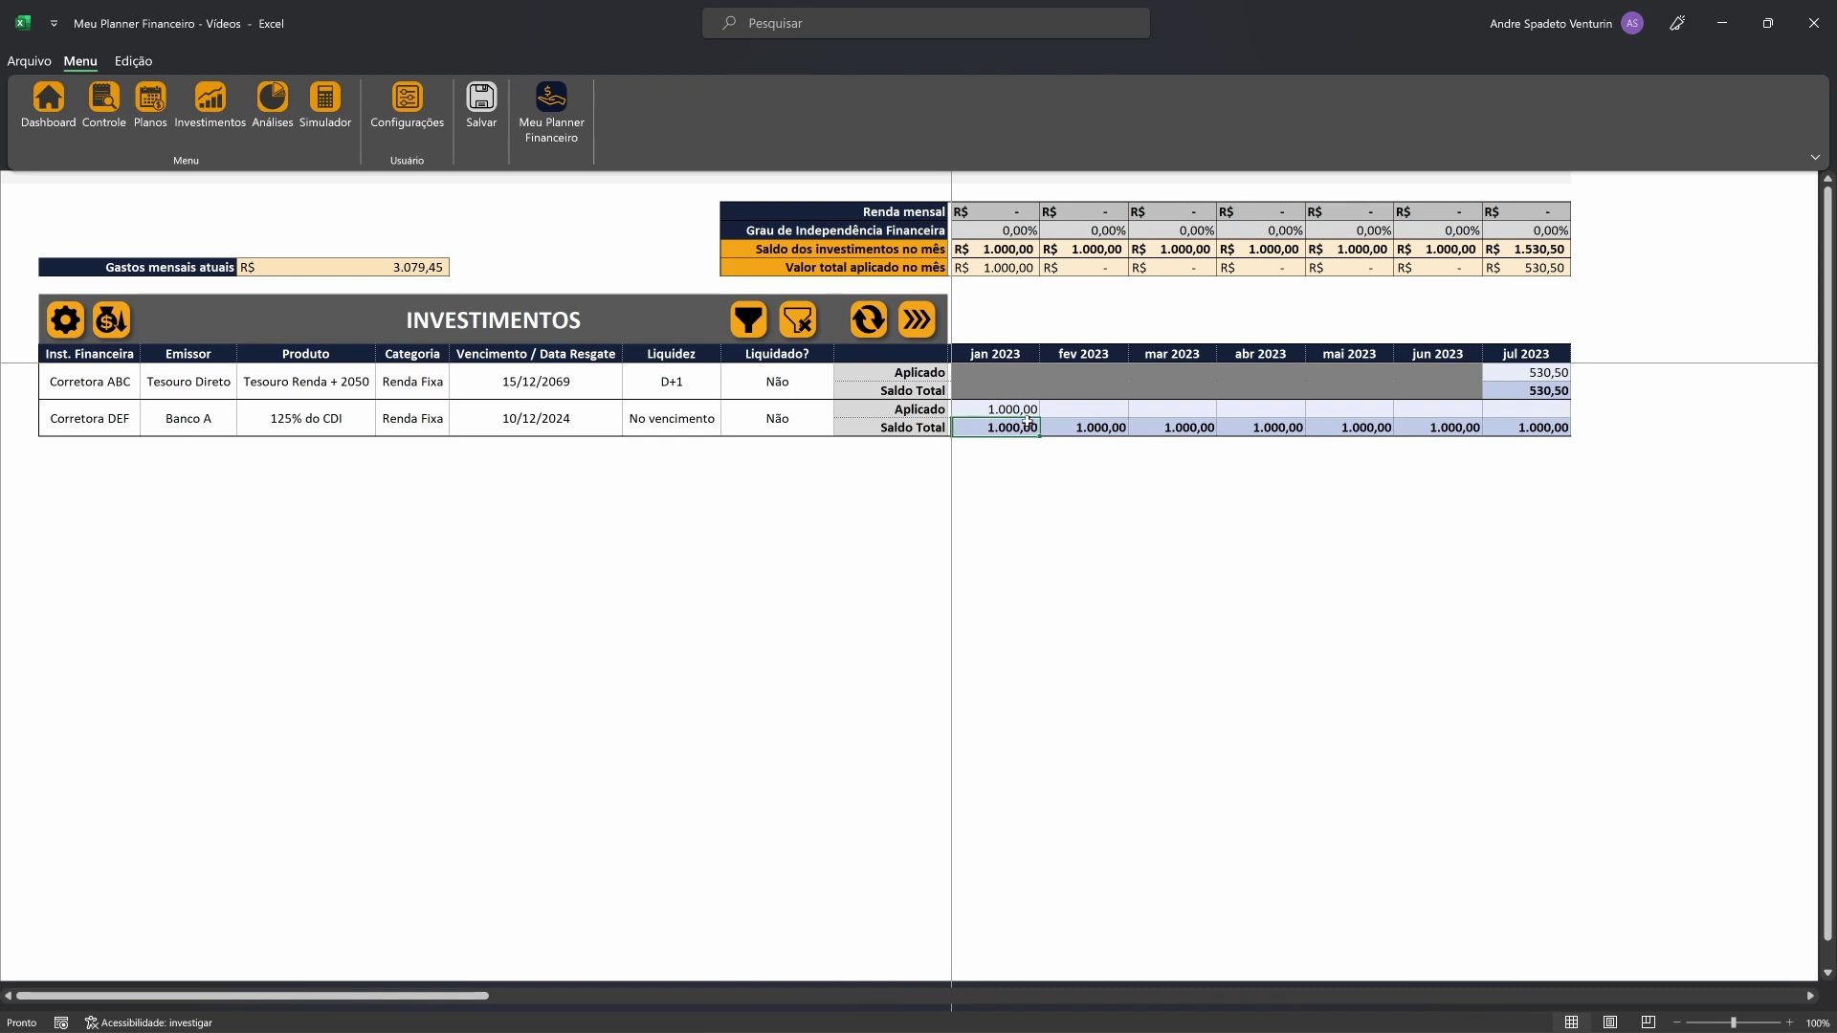
{"action": "left_click_drag", "start_coordinate": [914, 411], "coordinate": [1514, 429]}
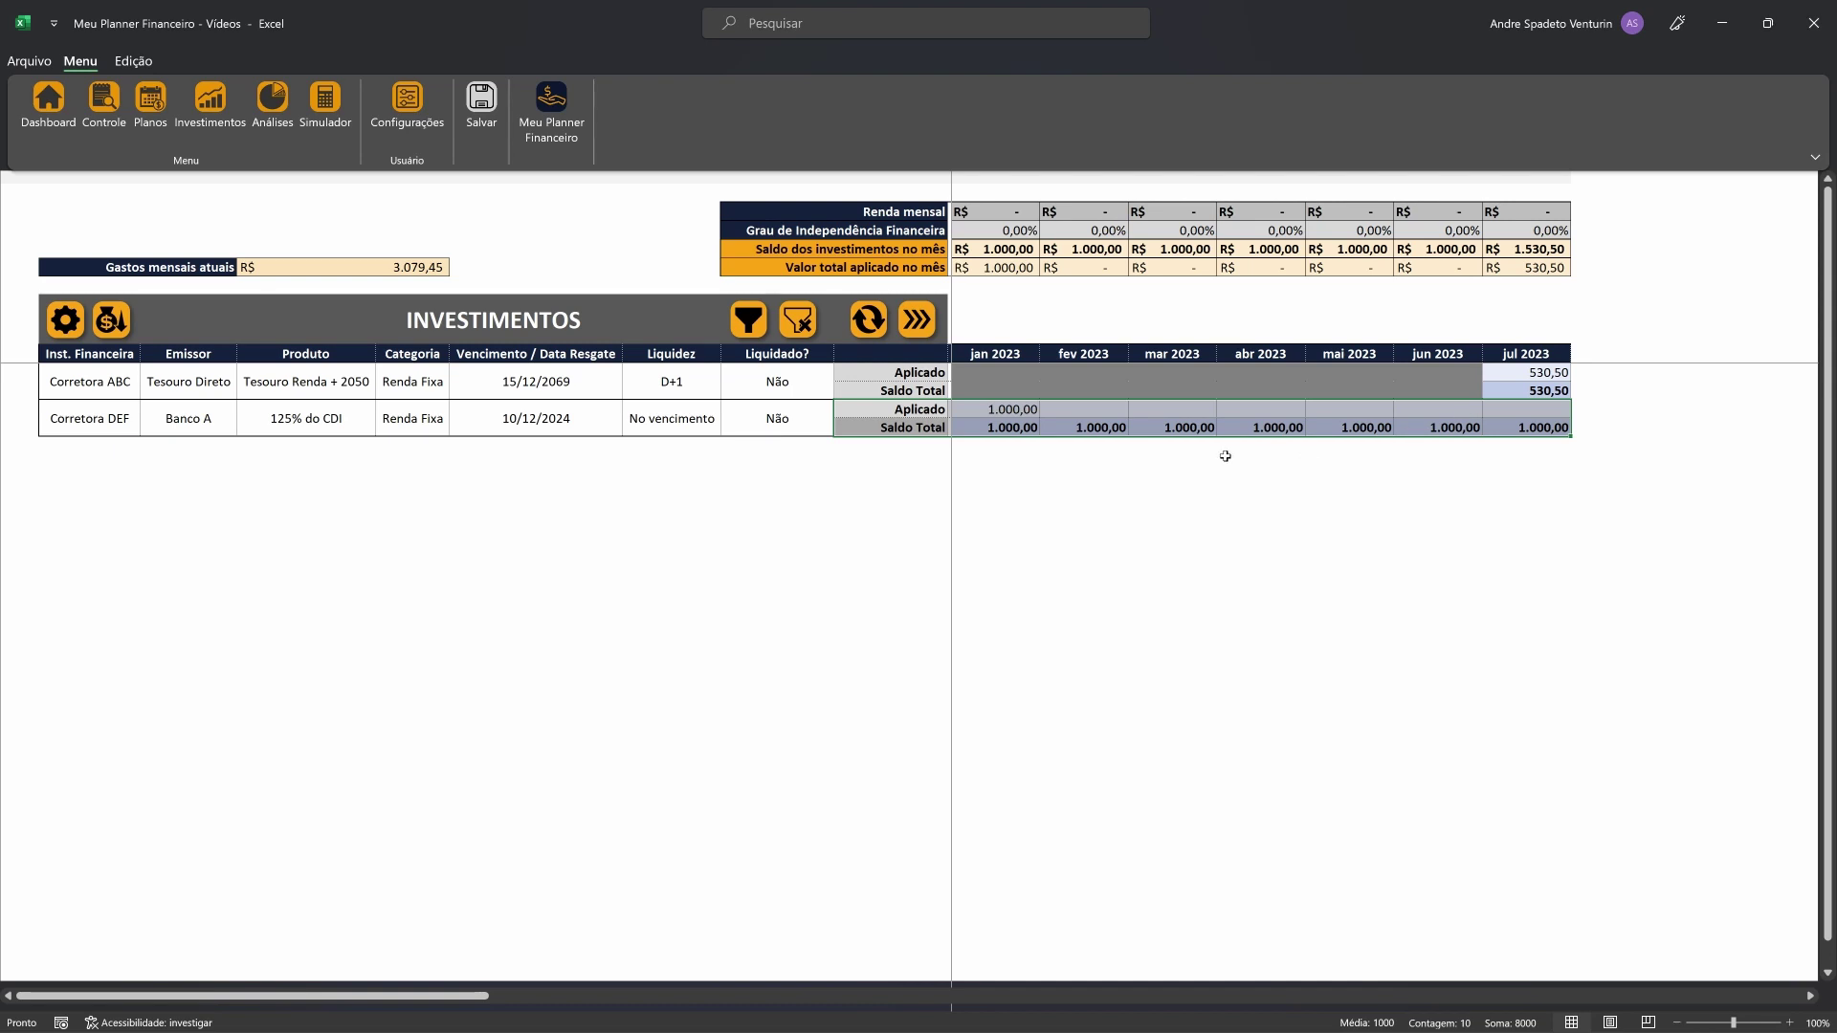
{"action": "left_click_drag", "start_coordinate": [905, 412], "coordinate": [1531, 409]}
{"action": "left_click", "coordinate": [995, 409]}
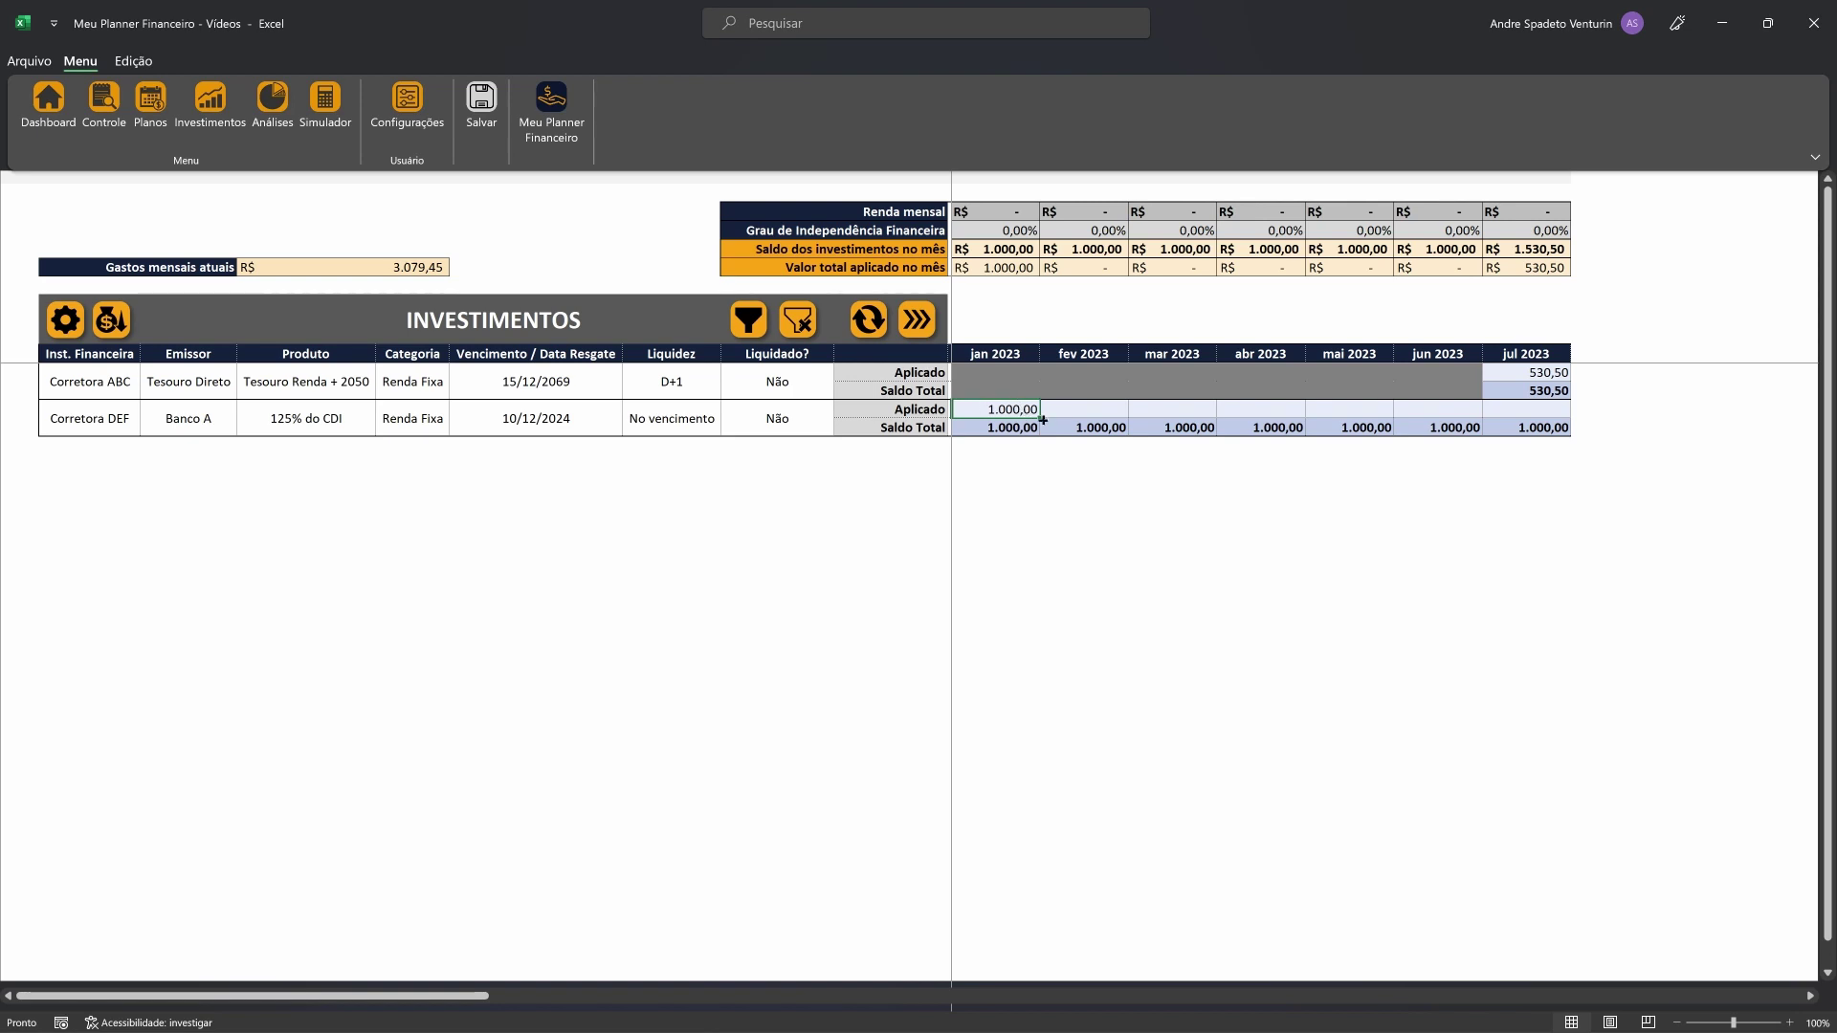
{"action": "left_click_drag", "start_coordinate": [924, 427], "coordinate": [1533, 423]}
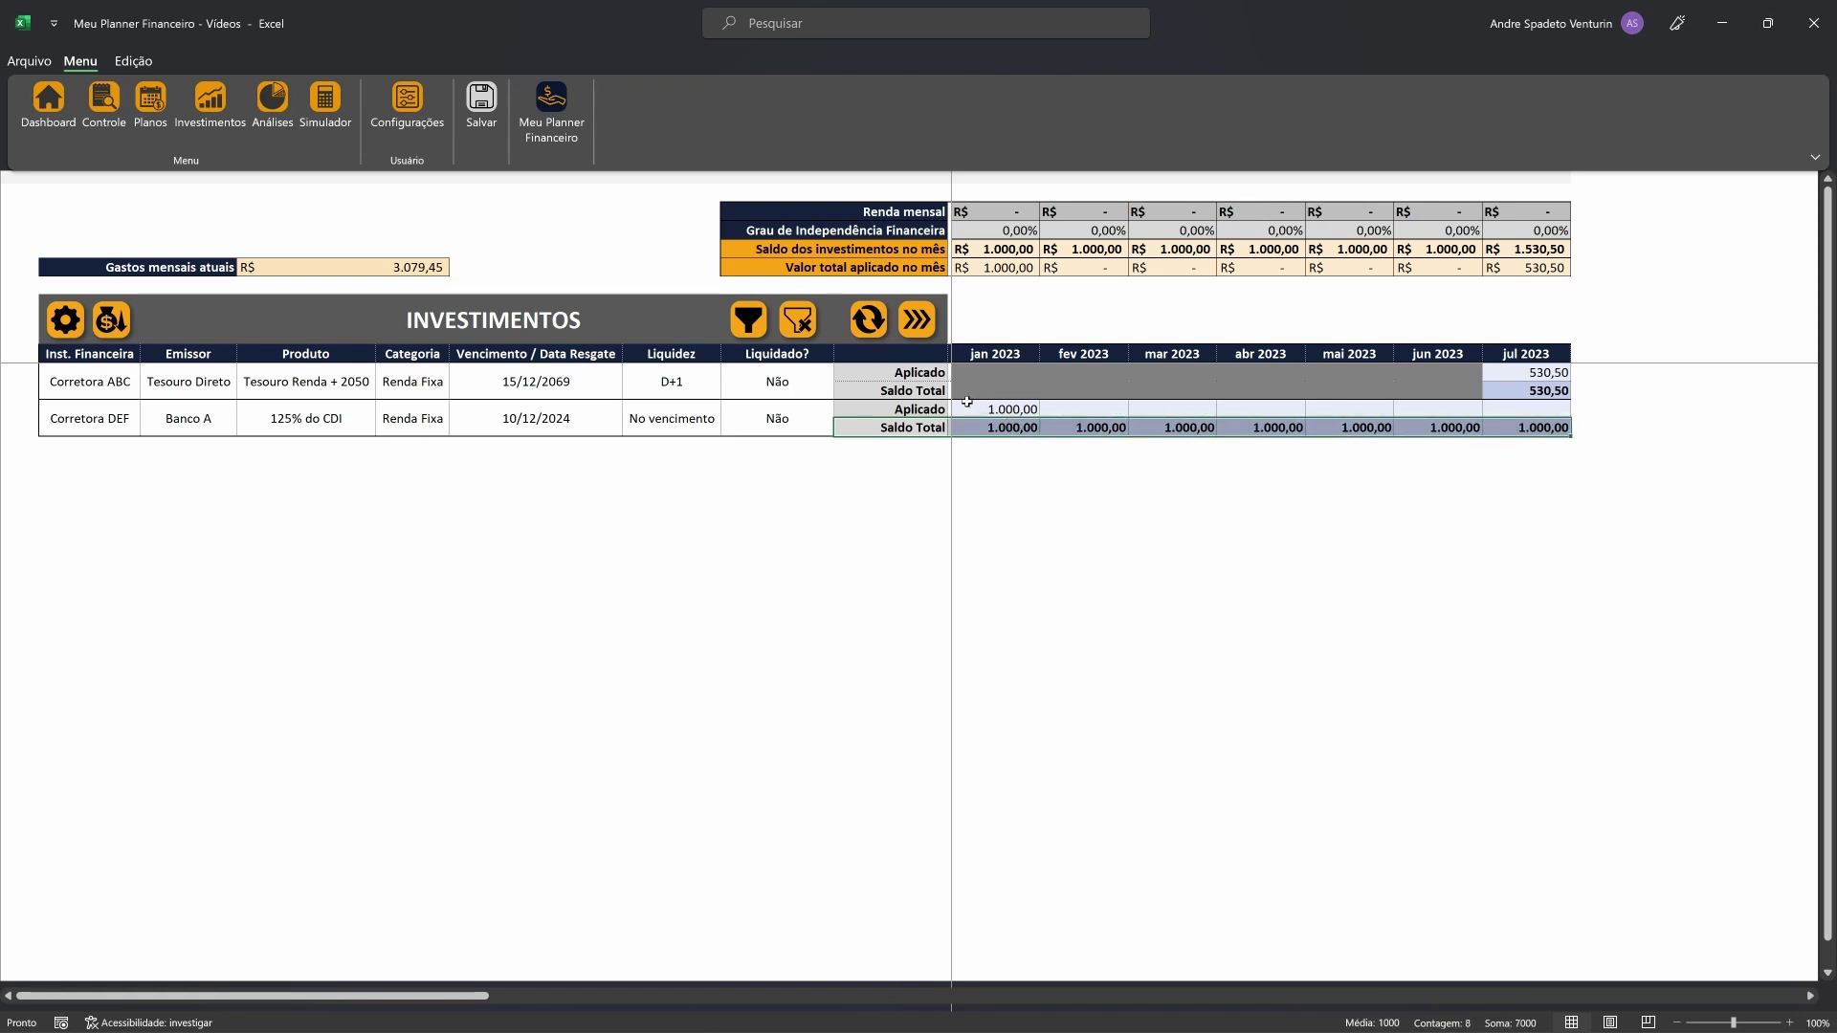
{"action": "left_click", "coordinate": [969, 406]}
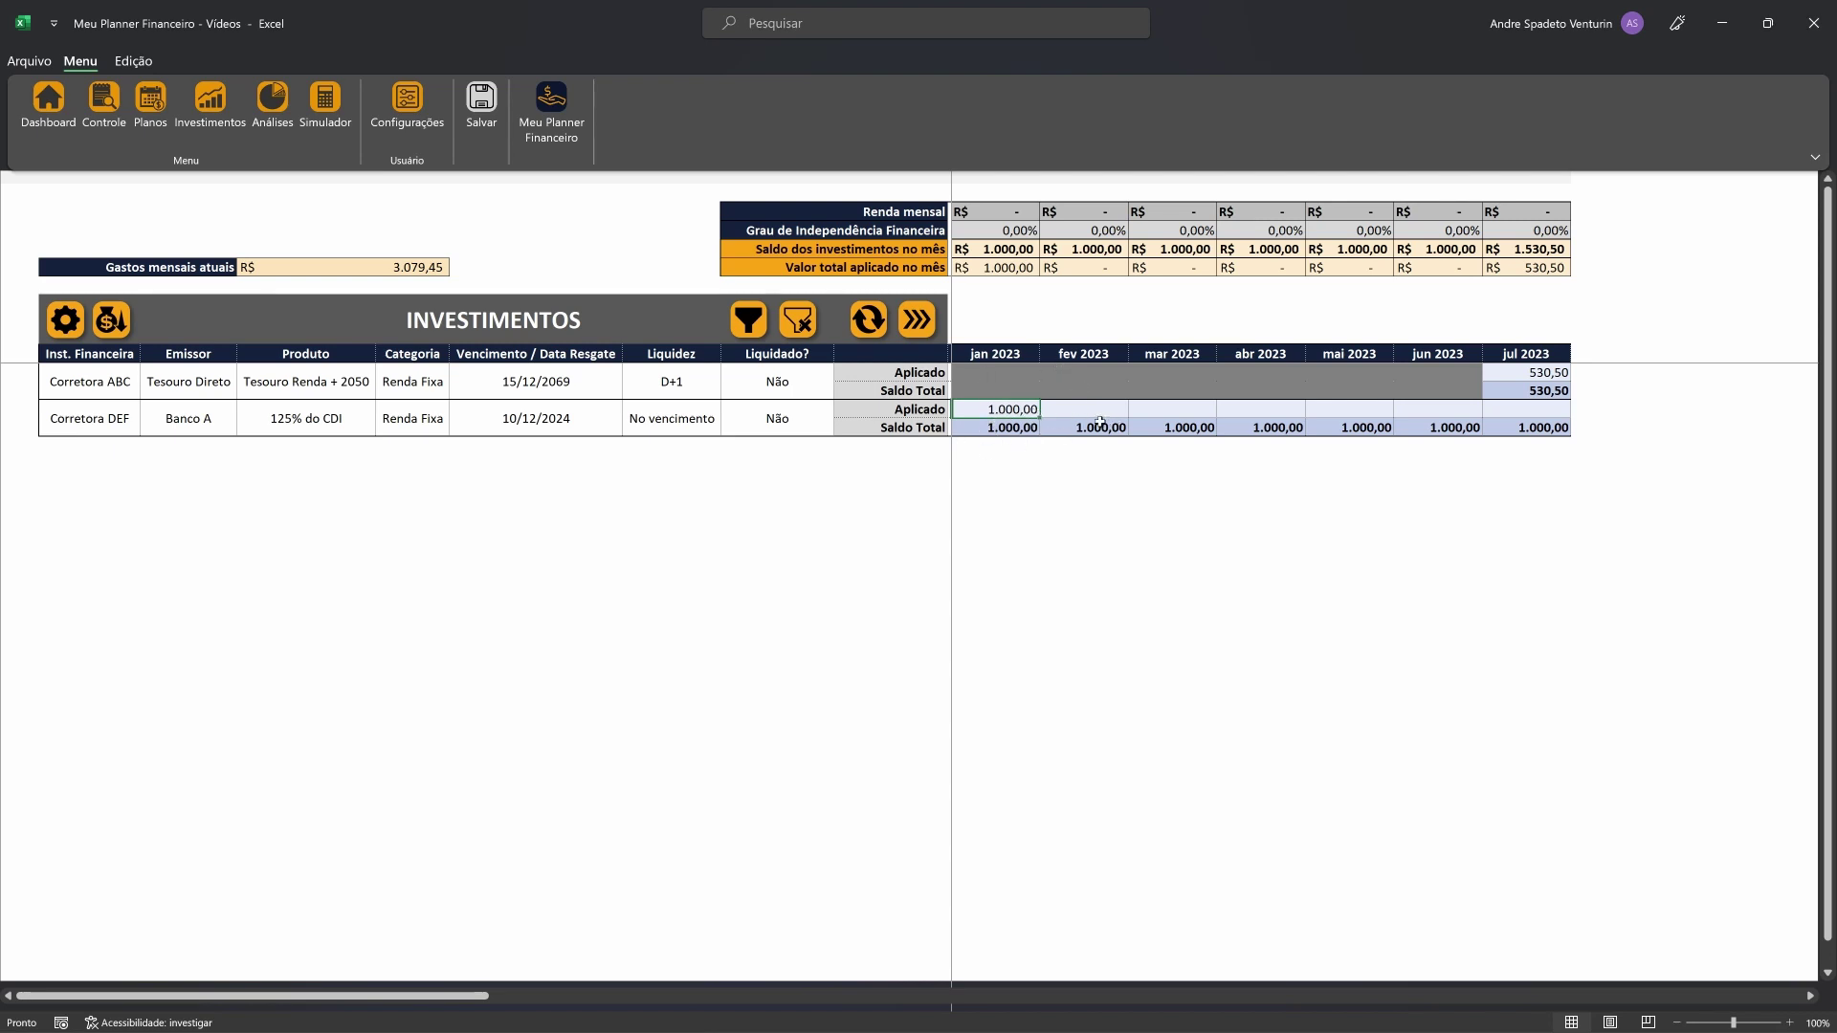
{"action": "left_click_drag", "start_coordinate": [991, 428], "coordinate": [1503, 425]}
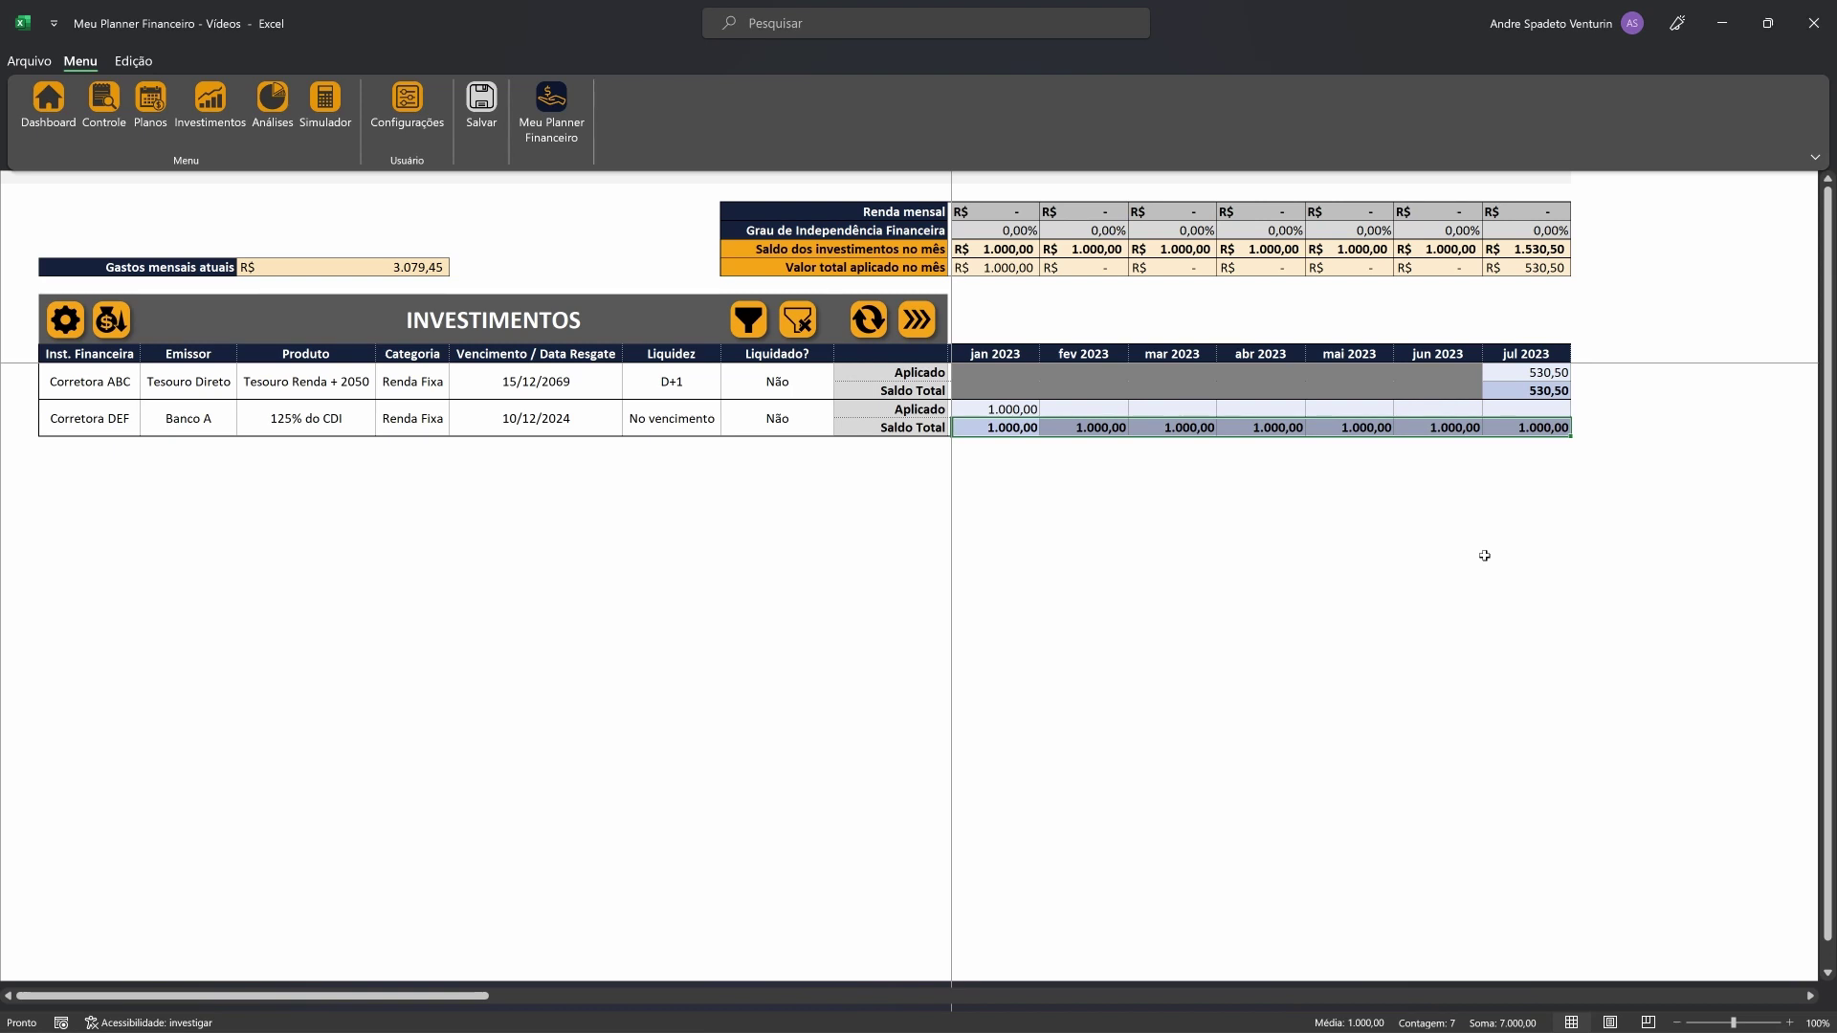
Fill the Corretora DEF investment's Saldo Total from jan to jul 2023 with 1.010,10, 1.023,00, 1.050,00, 1.140,00, 1.220,00, 1.290,00 and 1.320,00, checking each month
{"action": "left_click", "coordinate": [1634, 497]}
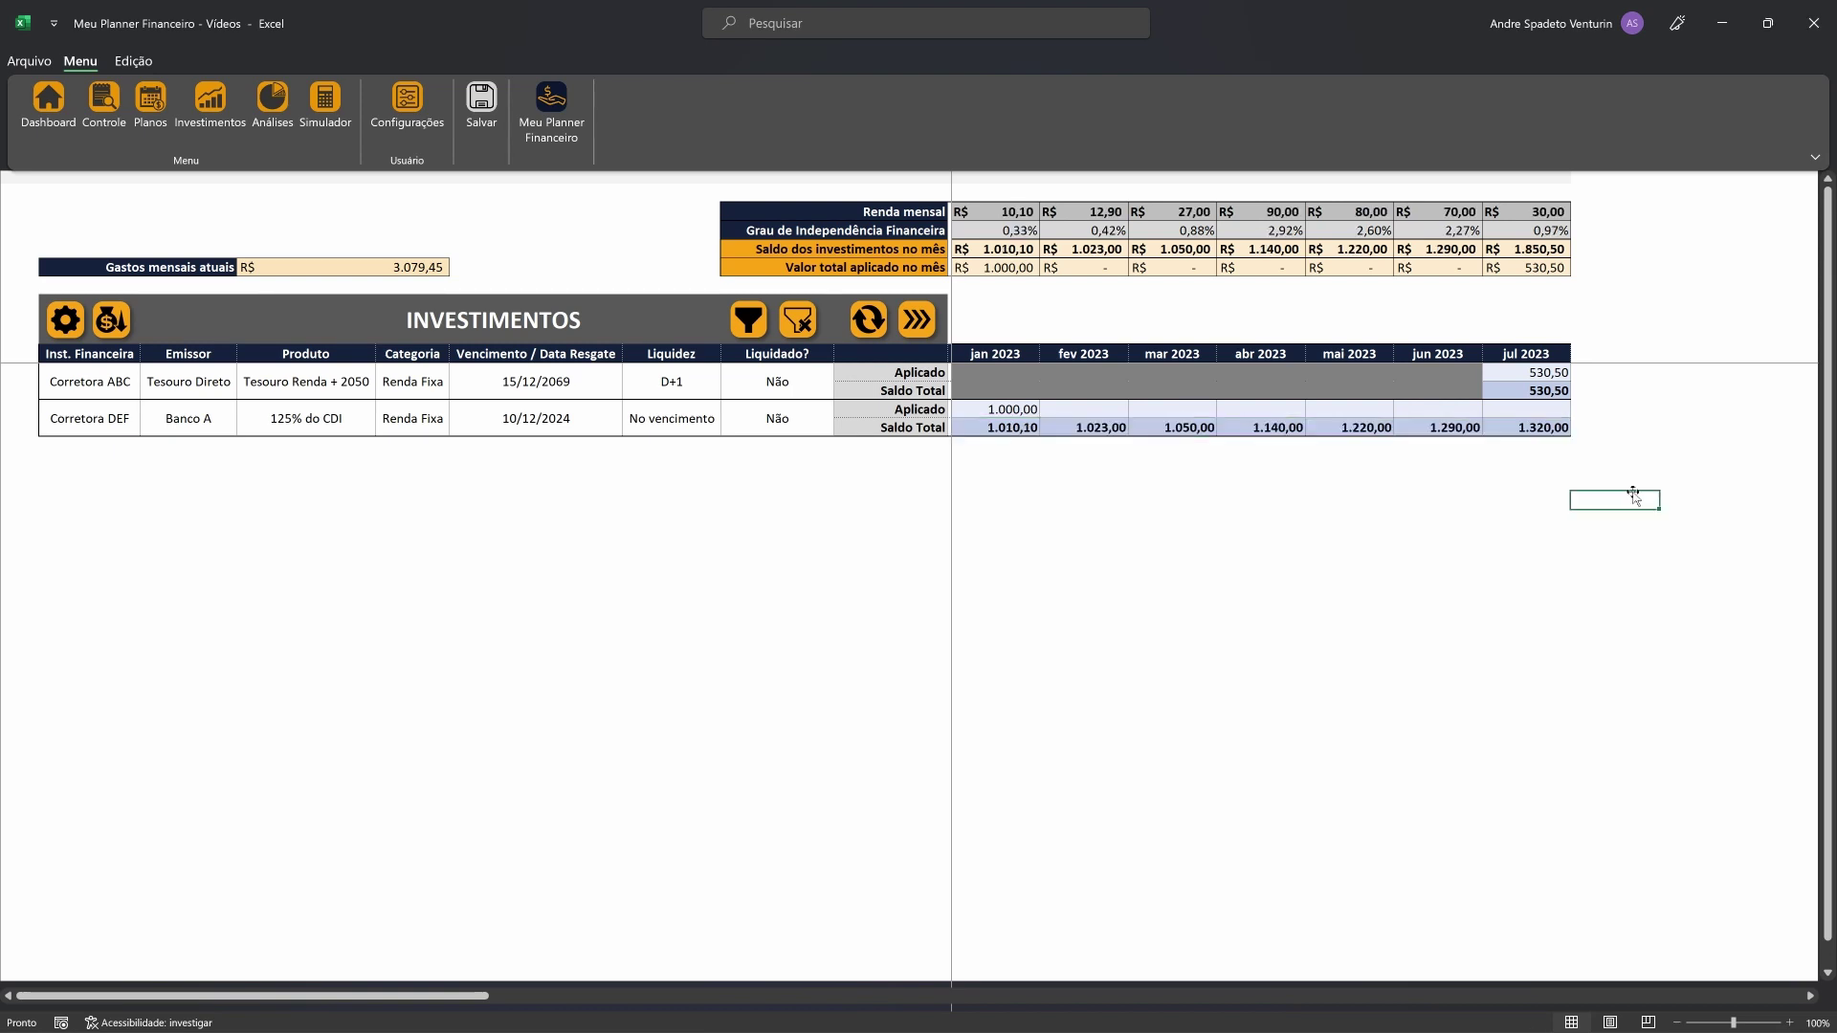
{"action": "left_click", "coordinate": [1012, 428]}
{"action": "left_click", "coordinate": [1119, 429]}
{"action": "left_click", "coordinate": [1187, 429]}
{"action": "left_click", "coordinate": [1272, 429]}
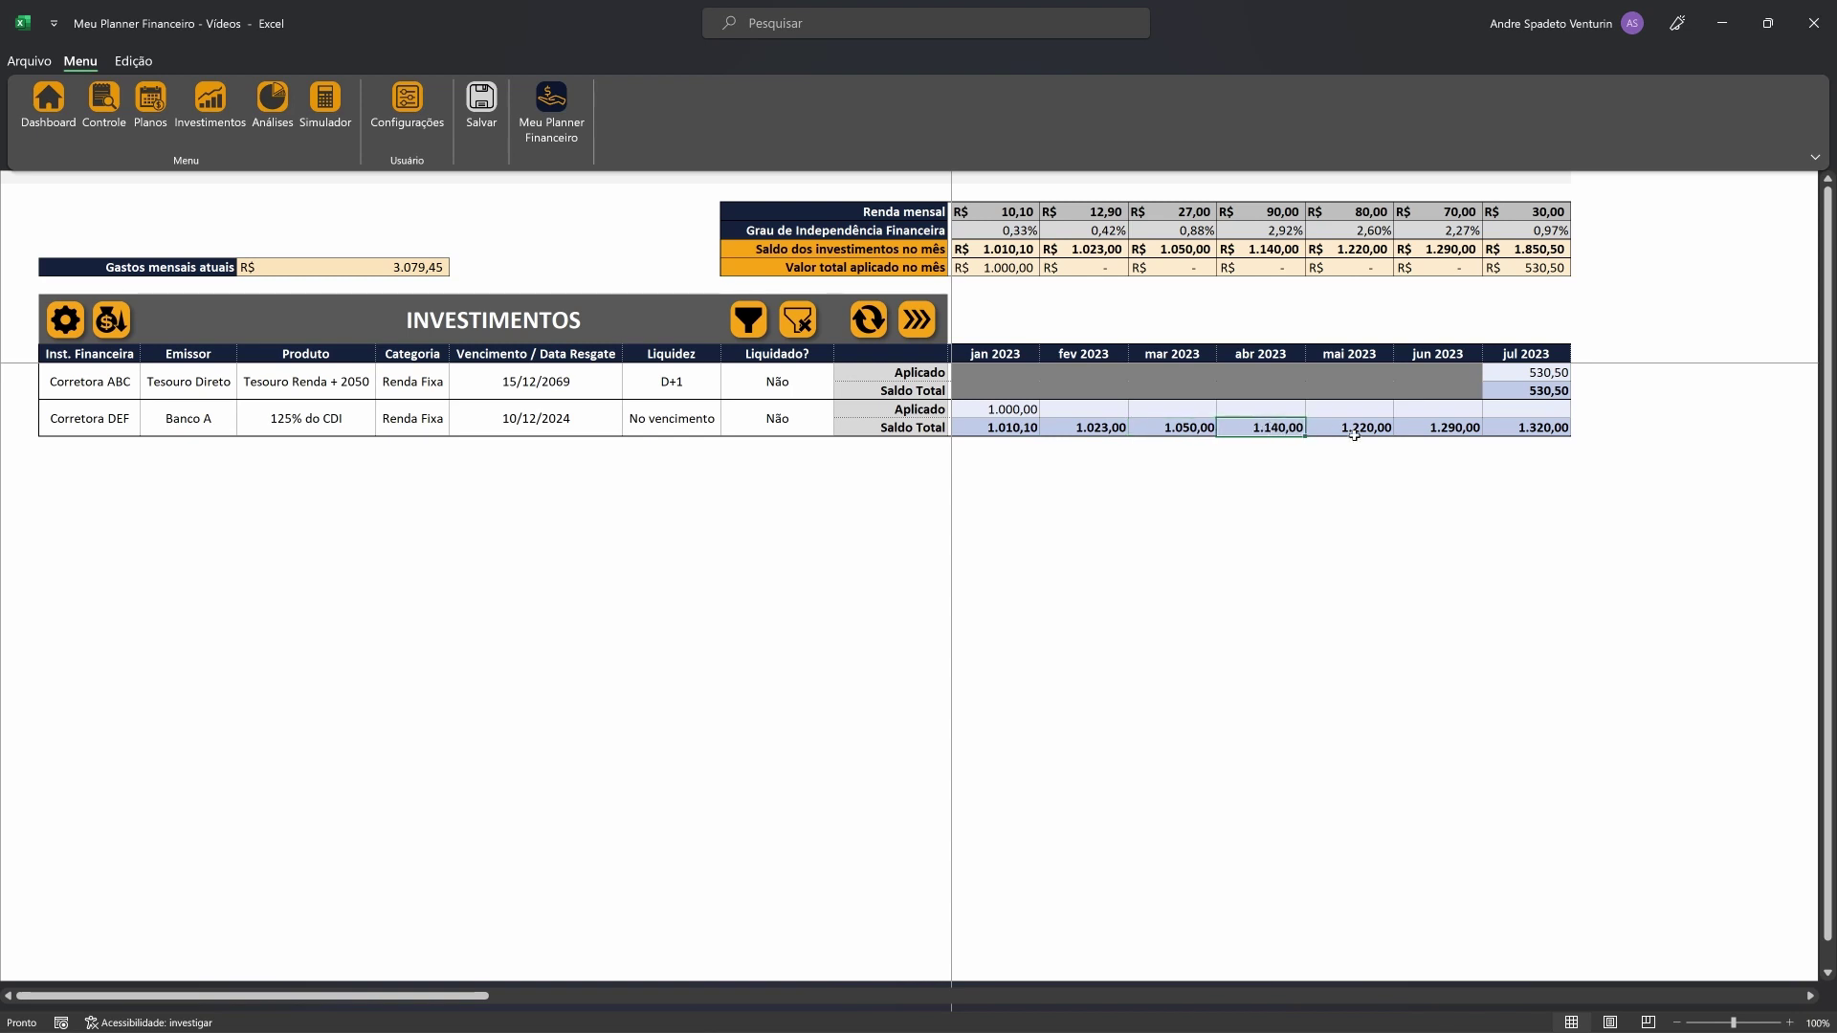
{"action": "left_click", "coordinate": [1378, 430]}
{"action": "left_click", "coordinate": [1444, 430]}
{"action": "left_click", "coordinate": [1574, 425]}
Examine the monthly summary rows for Renda mensal, Grau de Independência Financeira, Saldo dos investimentos and Valor total aplicado
{"action": "left_click", "coordinate": [990, 214]}
{"action": "left_click", "coordinate": [1027, 413]}
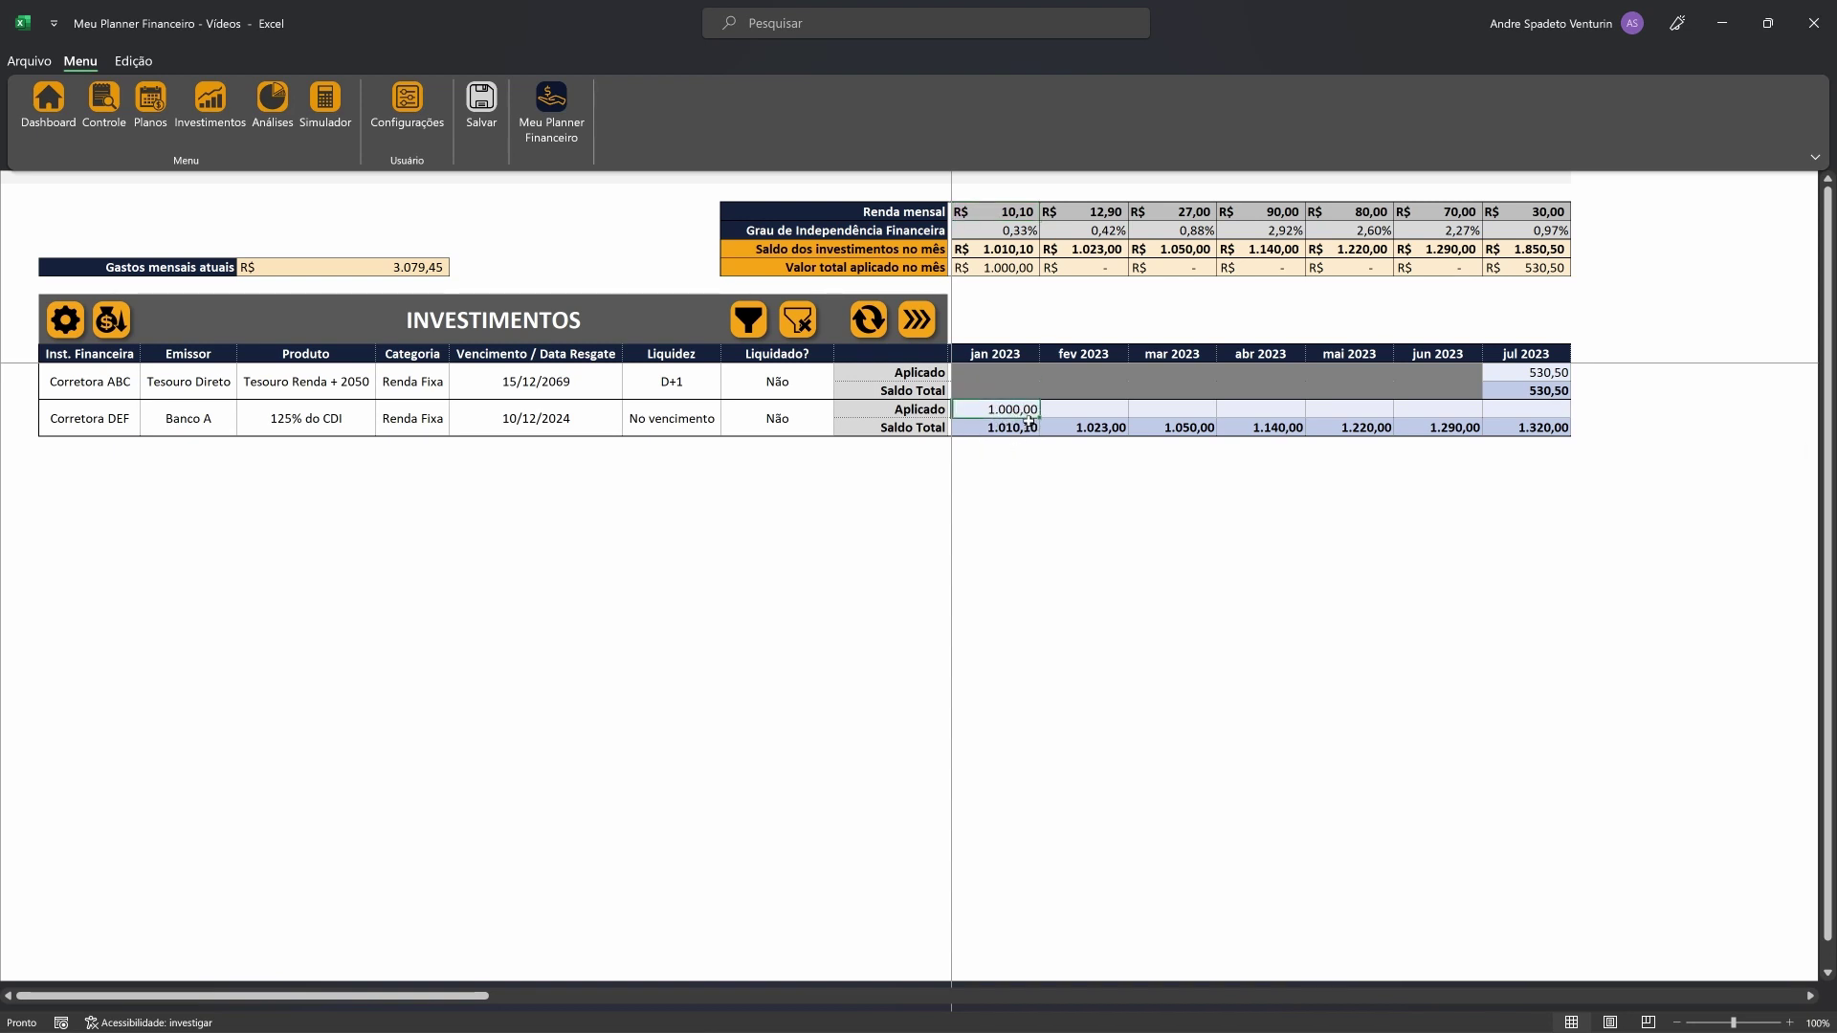
{"action": "left_click", "coordinate": [1032, 233]}
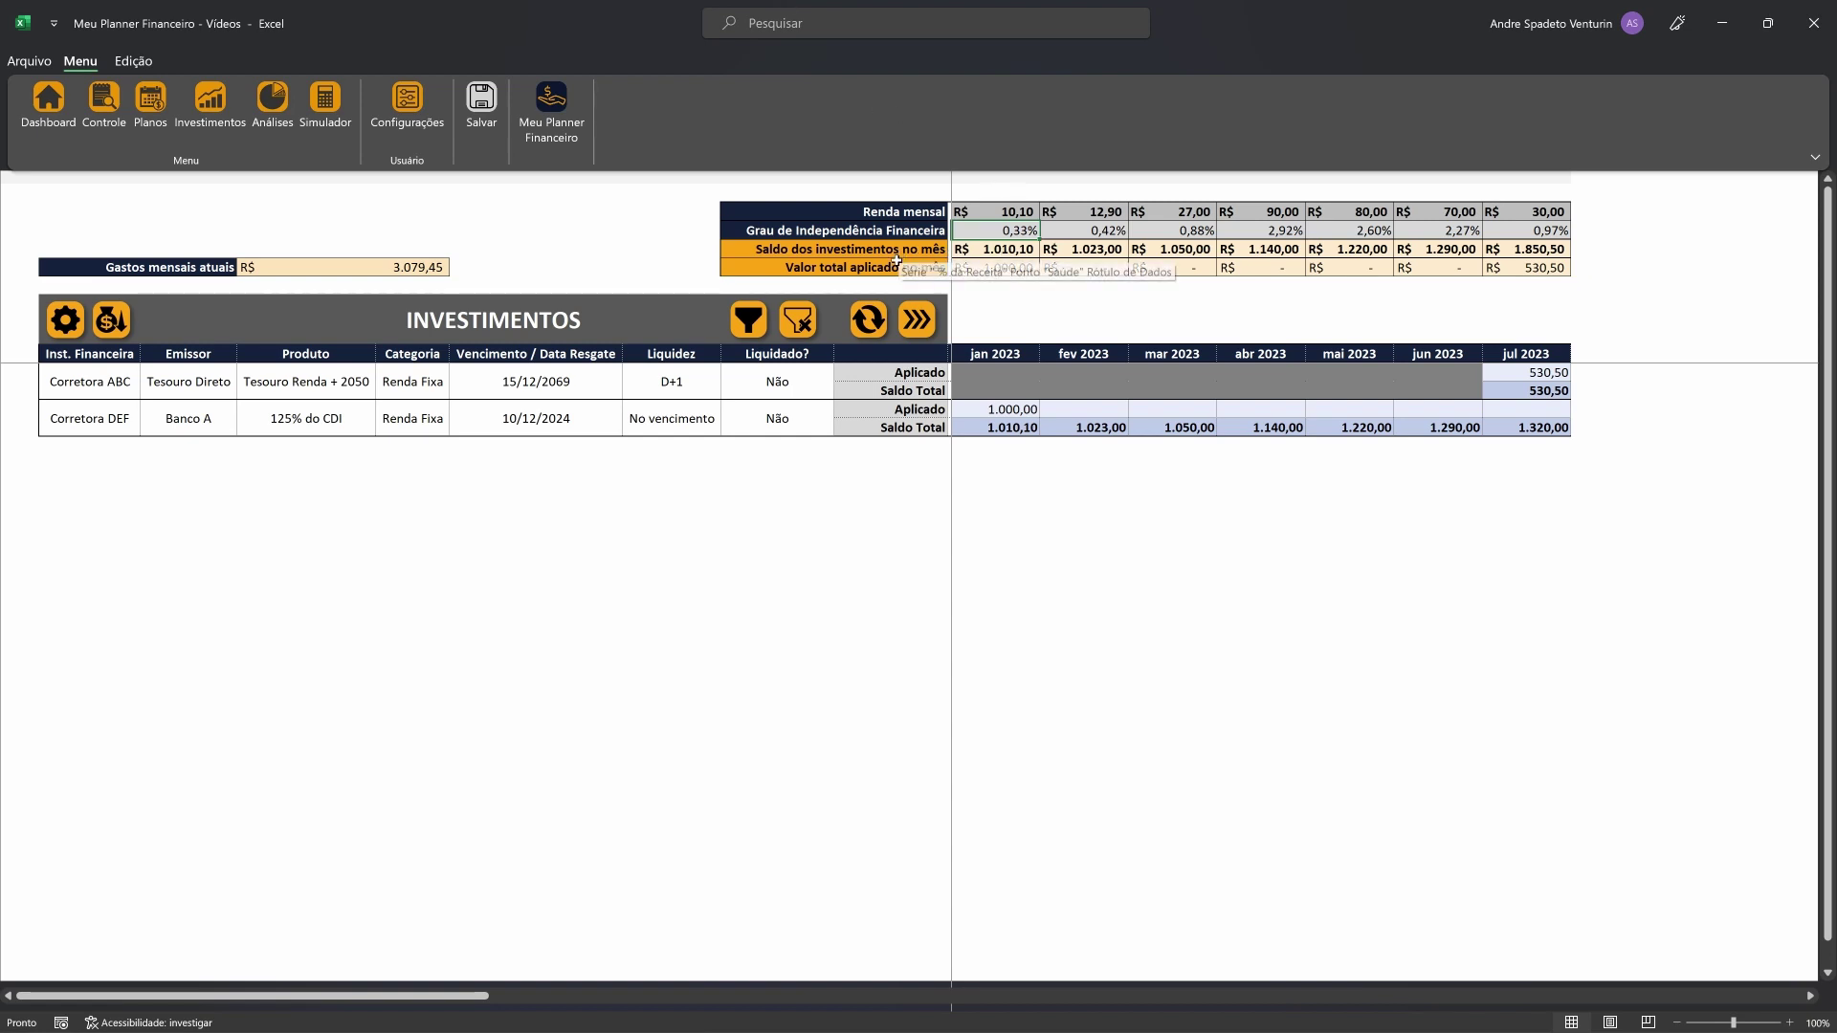
{"action": "left_click", "coordinate": [1061, 250]}
{"action": "left_click", "coordinate": [1175, 248]}
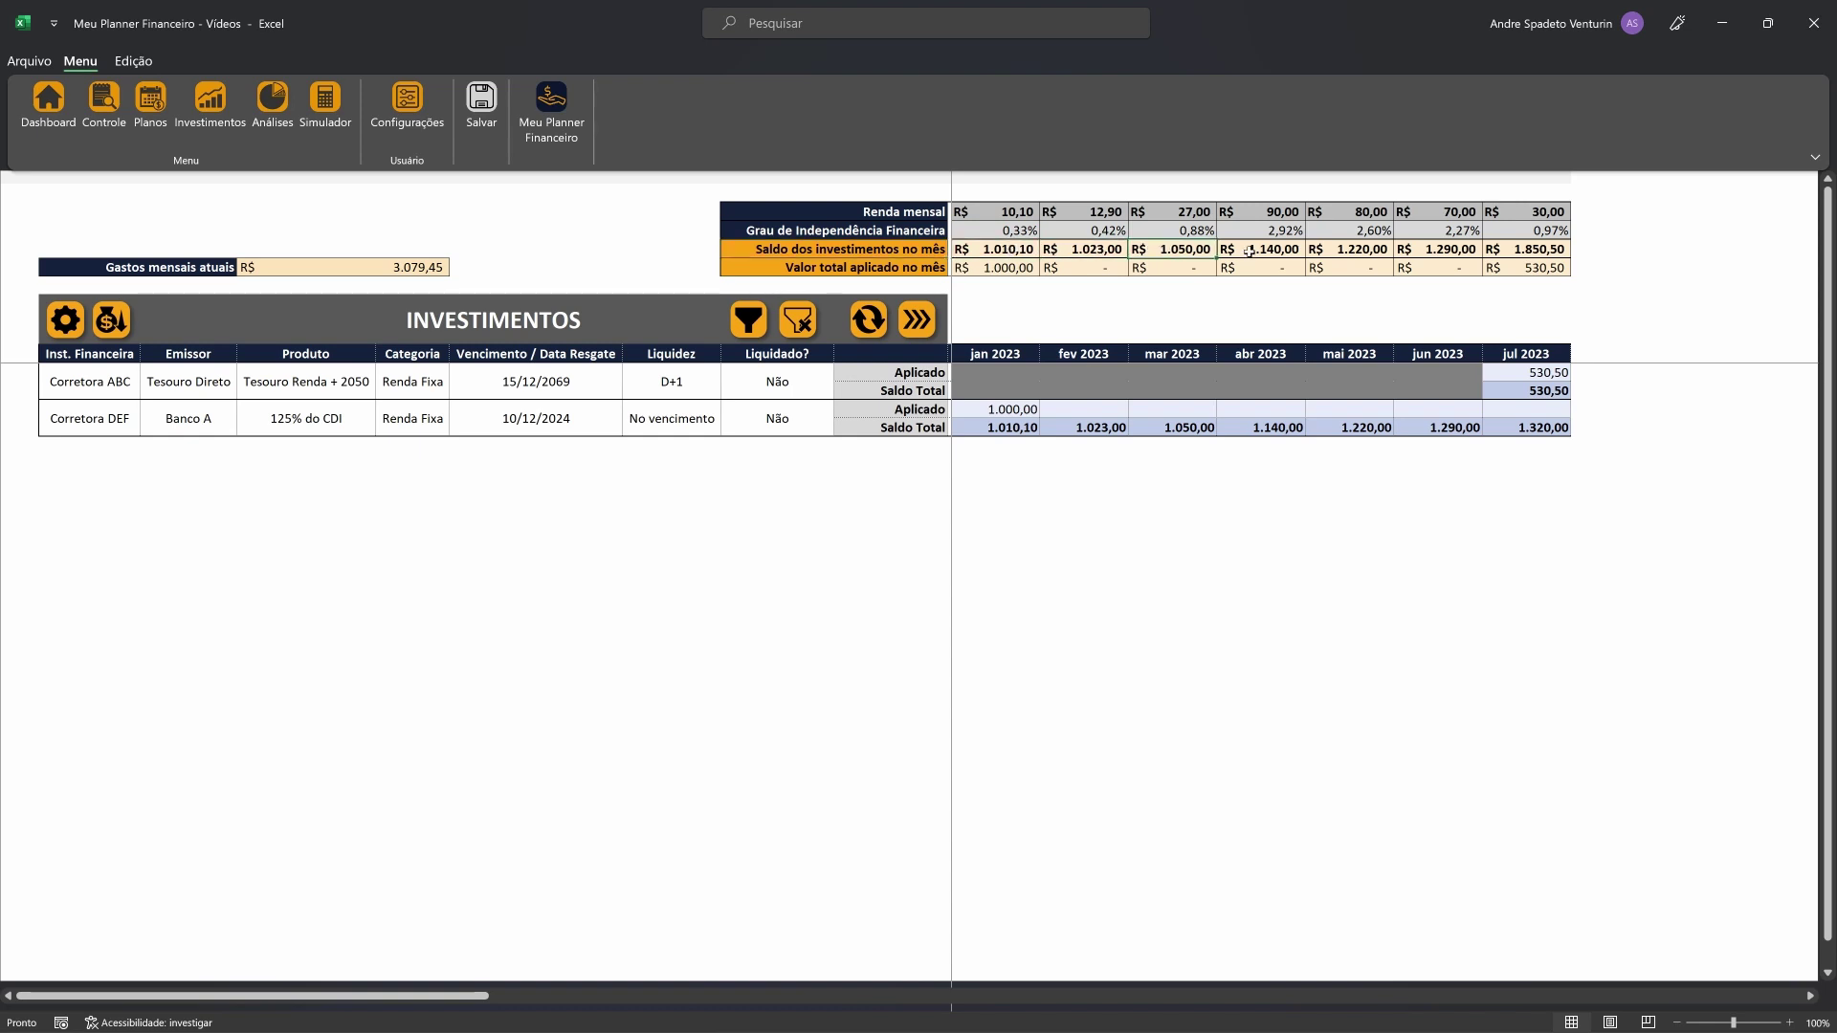
{"action": "left_click", "coordinate": [1249, 251]}
{"action": "left_click", "coordinate": [1534, 247]}
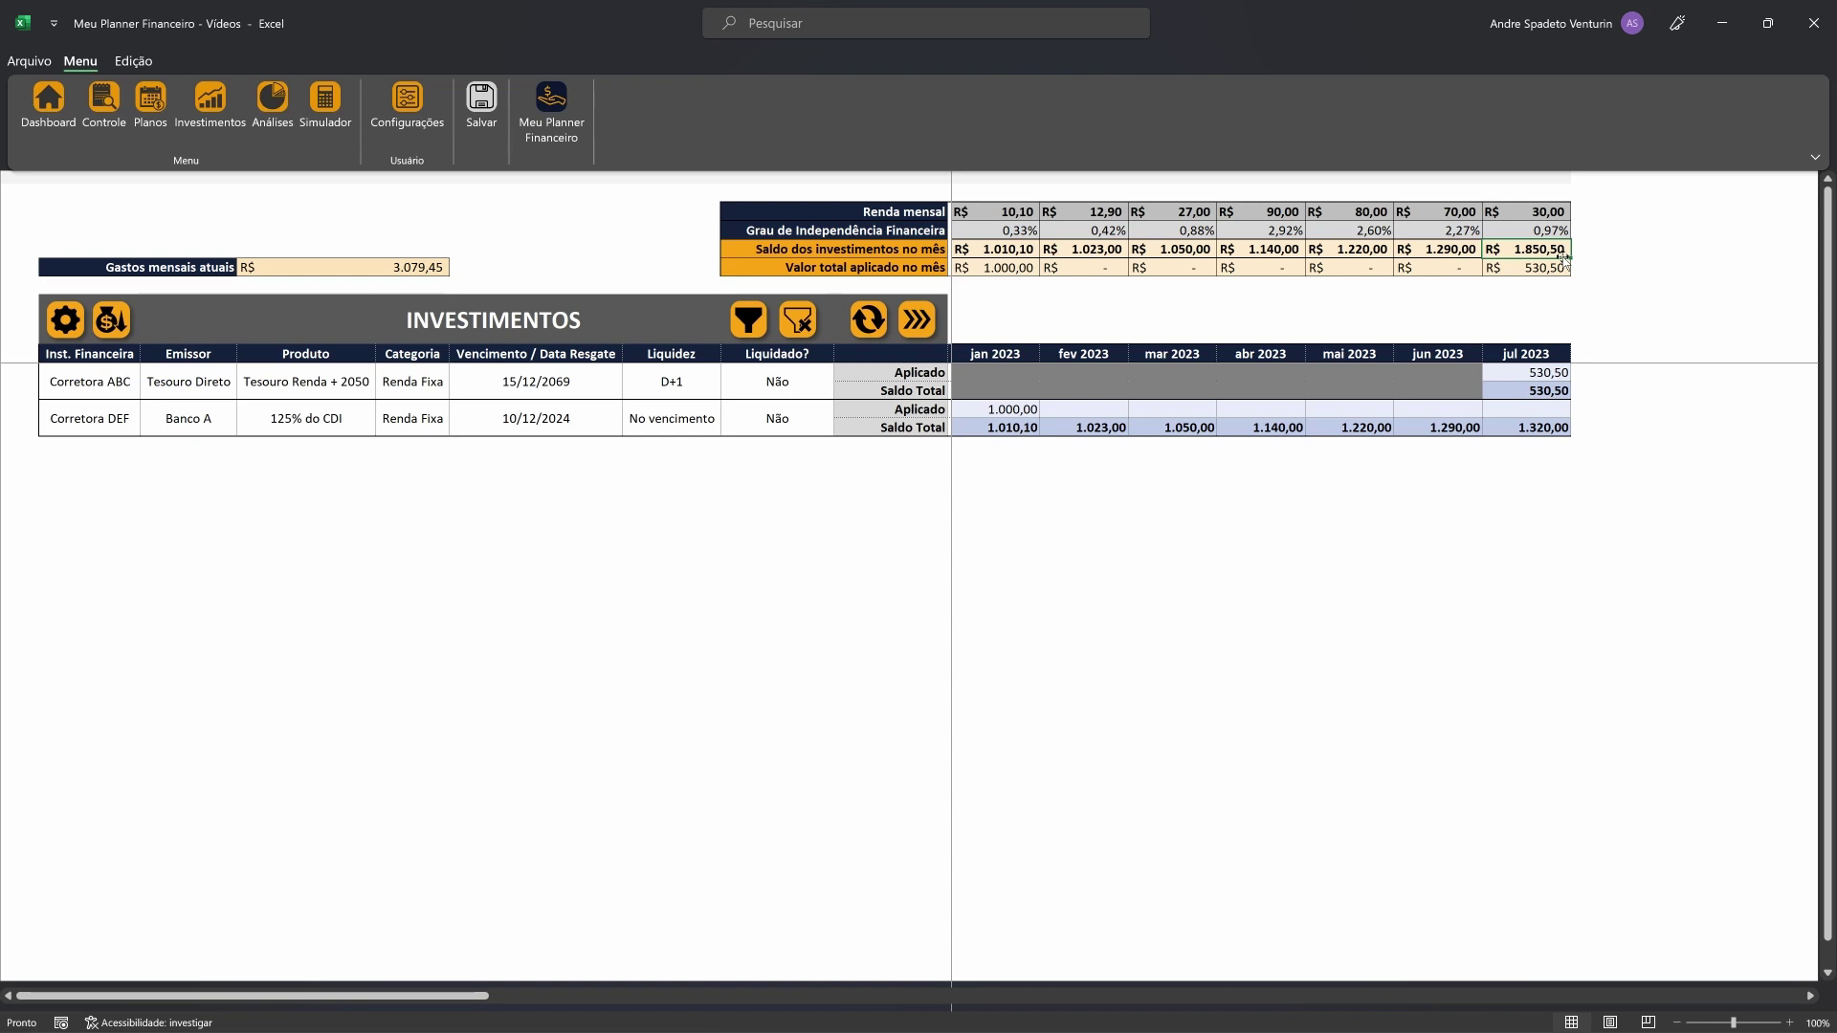
{"action": "left_click", "coordinate": [1003, 269]}
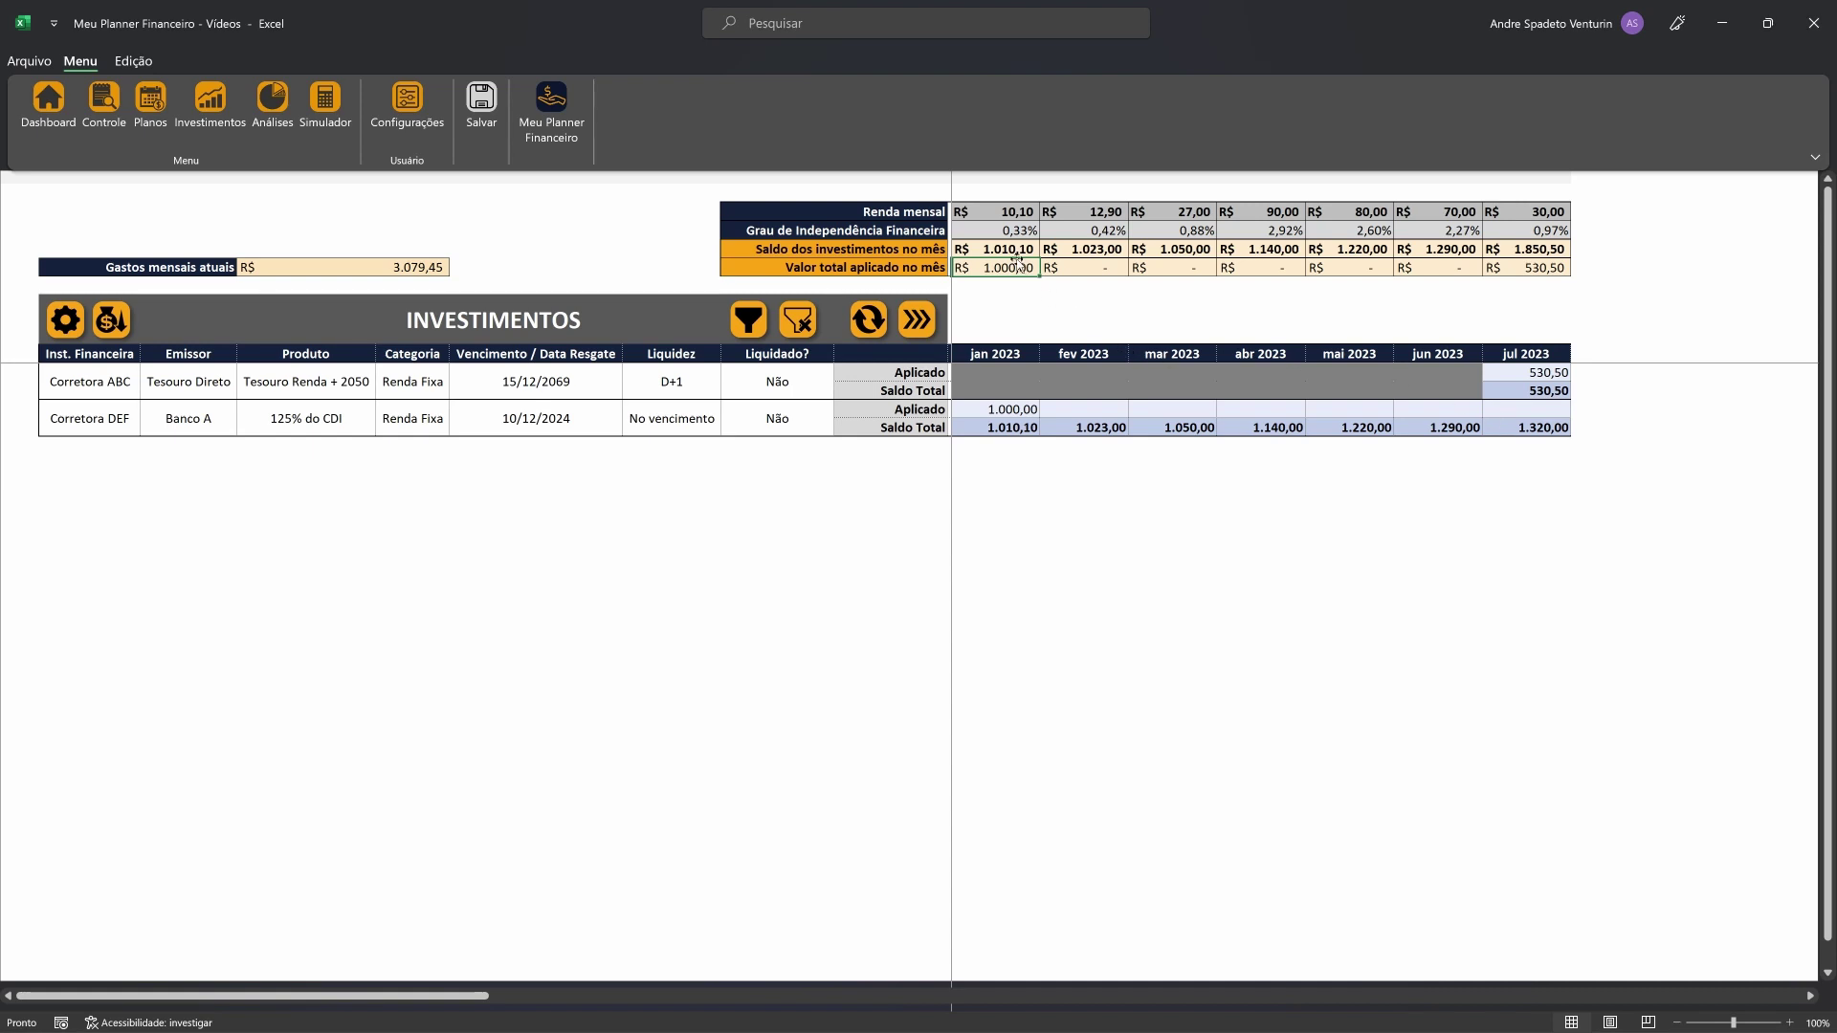
{"action": "left_click", "coordinate": [1550, 267]}
Copy the Corretora ABC investment into a new entry, with product Tesouro IPCA+ 2035 and product type IPCA+
{"action": "left_click", "coordinate": [76, 322]}
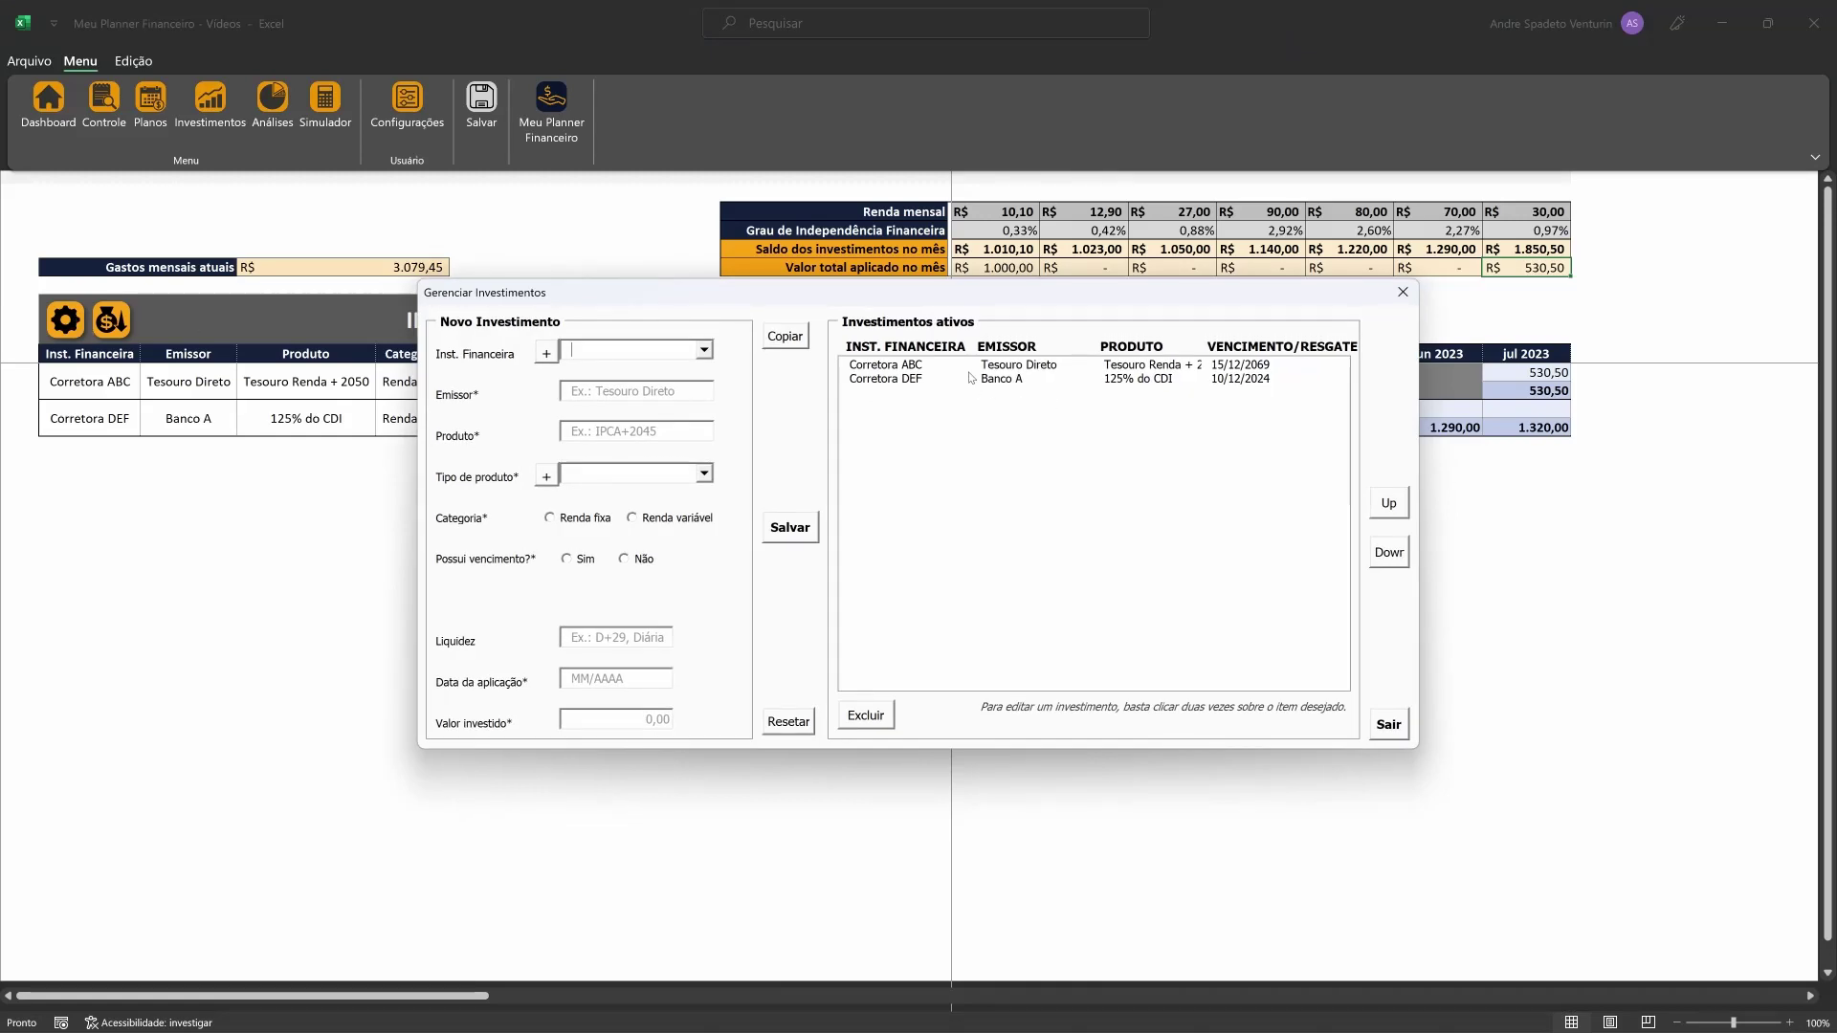
{"action": "left_click", "coordinate": [907, 367]}
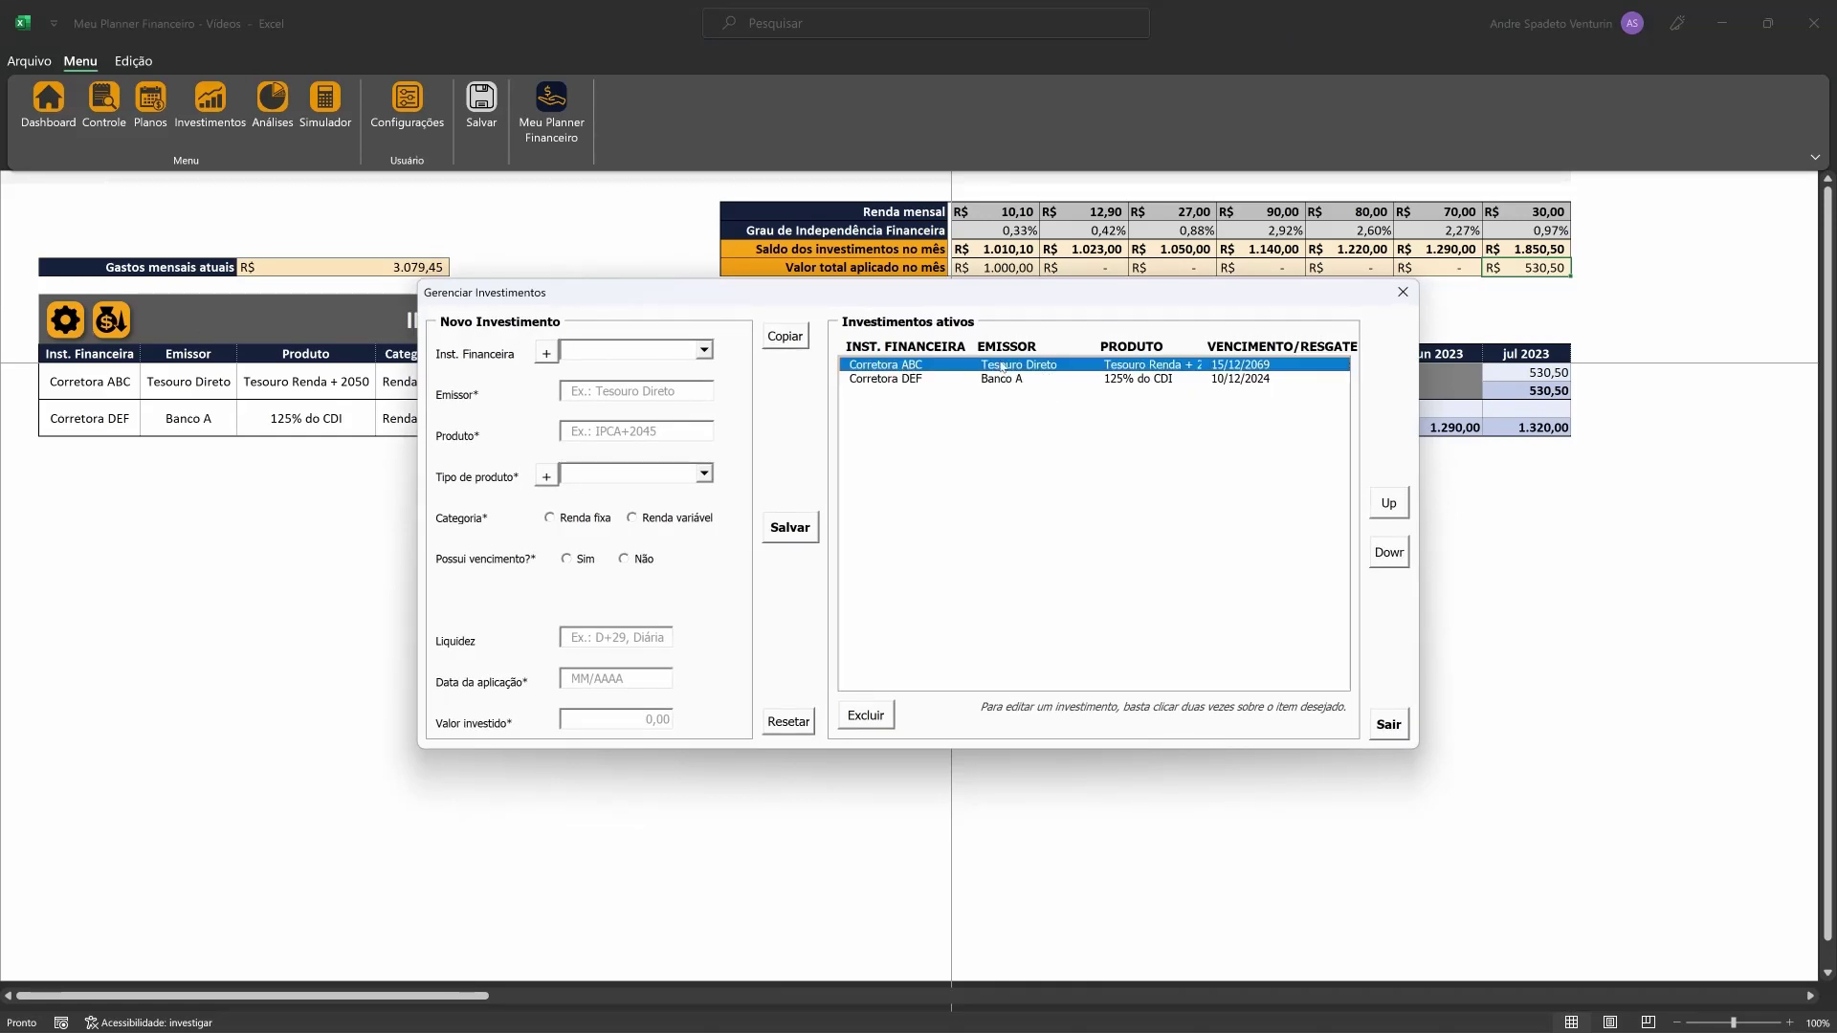
{"action": "left_click", "coordinate": [790, 338]}
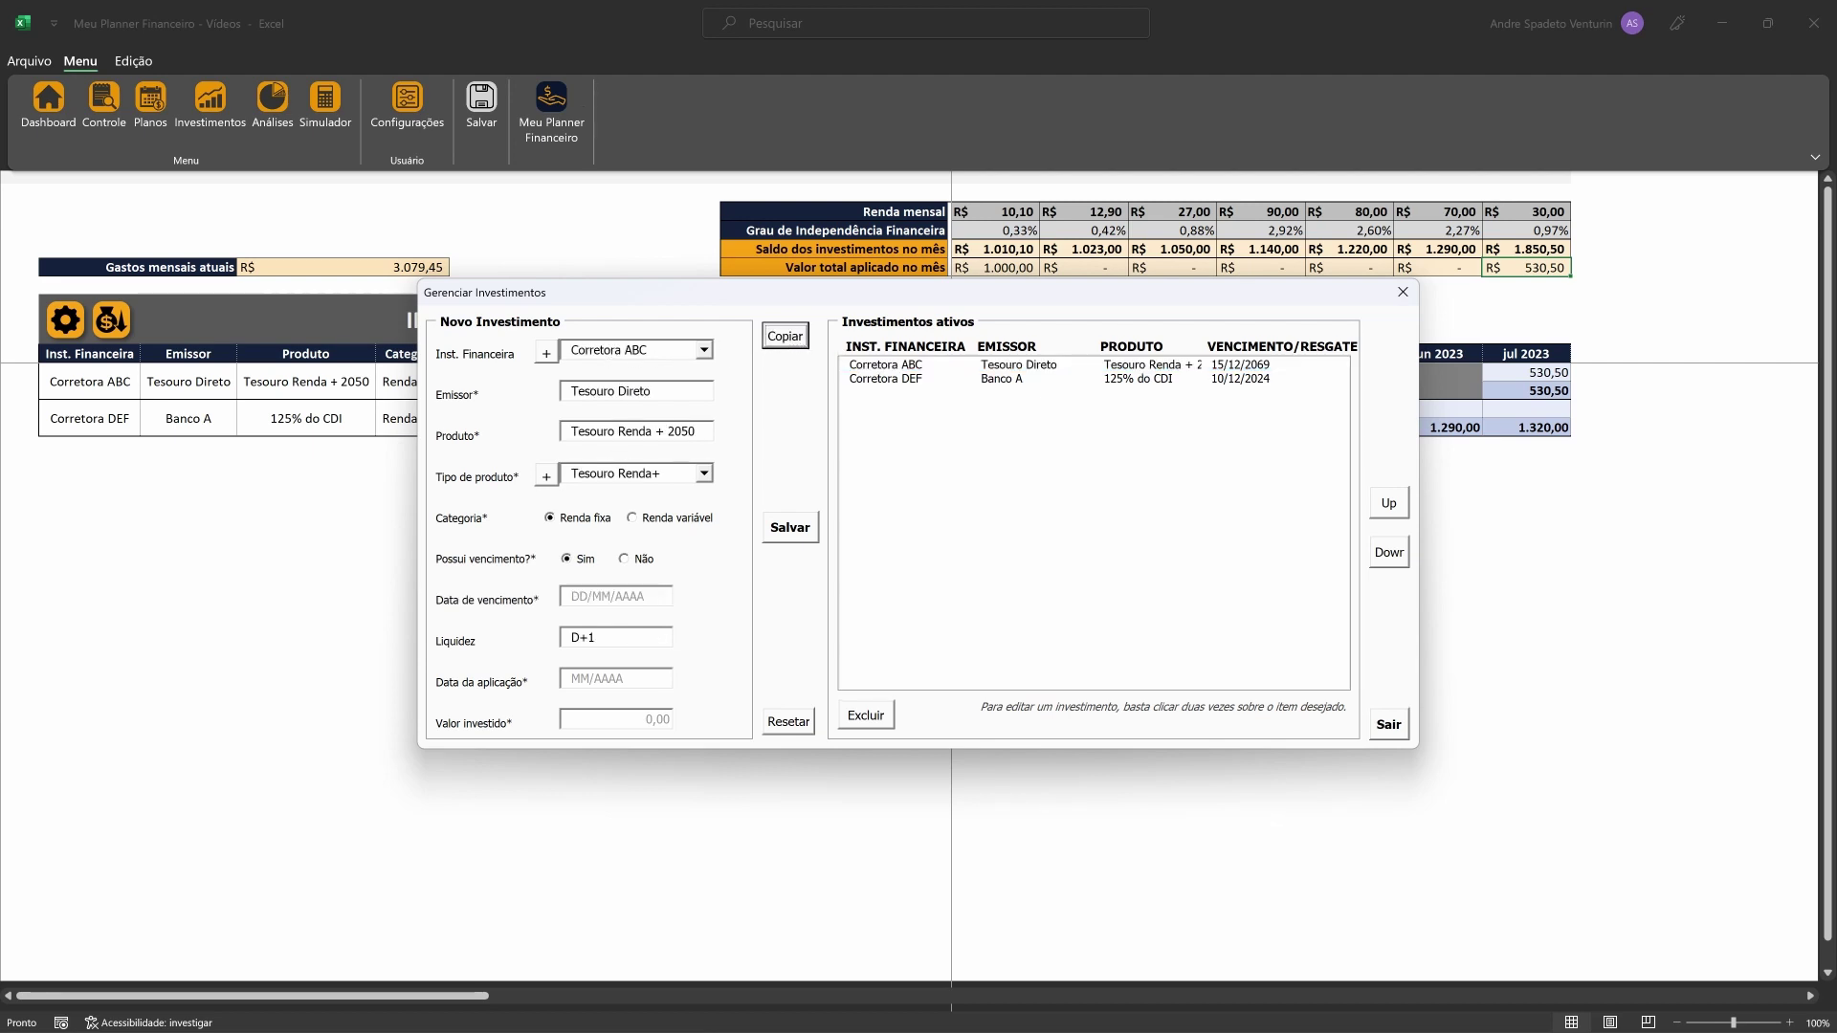
{"action": "left_click_drag", "start_coordinate": [618, 432], "coordinate": [698, 432]}
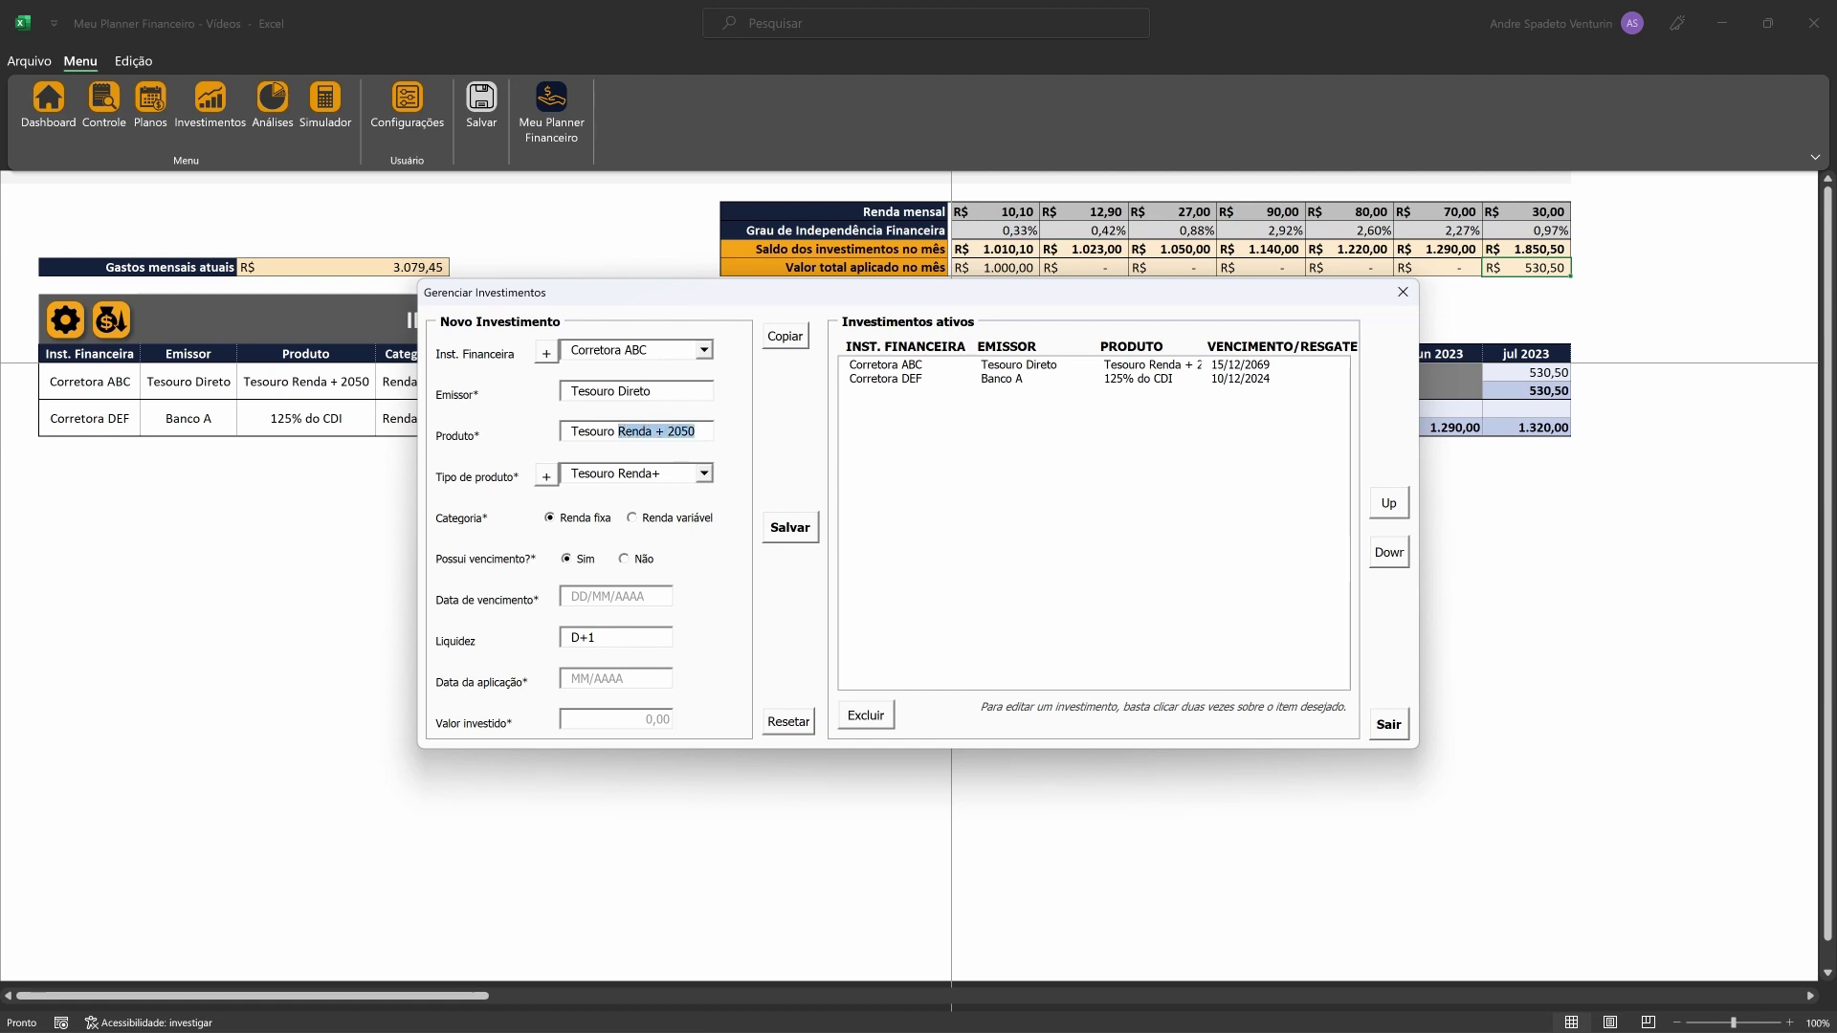
{"action": "type", "text": "IPCA+ 2035"}
{"action": "left_click", "coordinate": [705, 475]}
{"action": "left_click", "coordinate": [627, 493]}
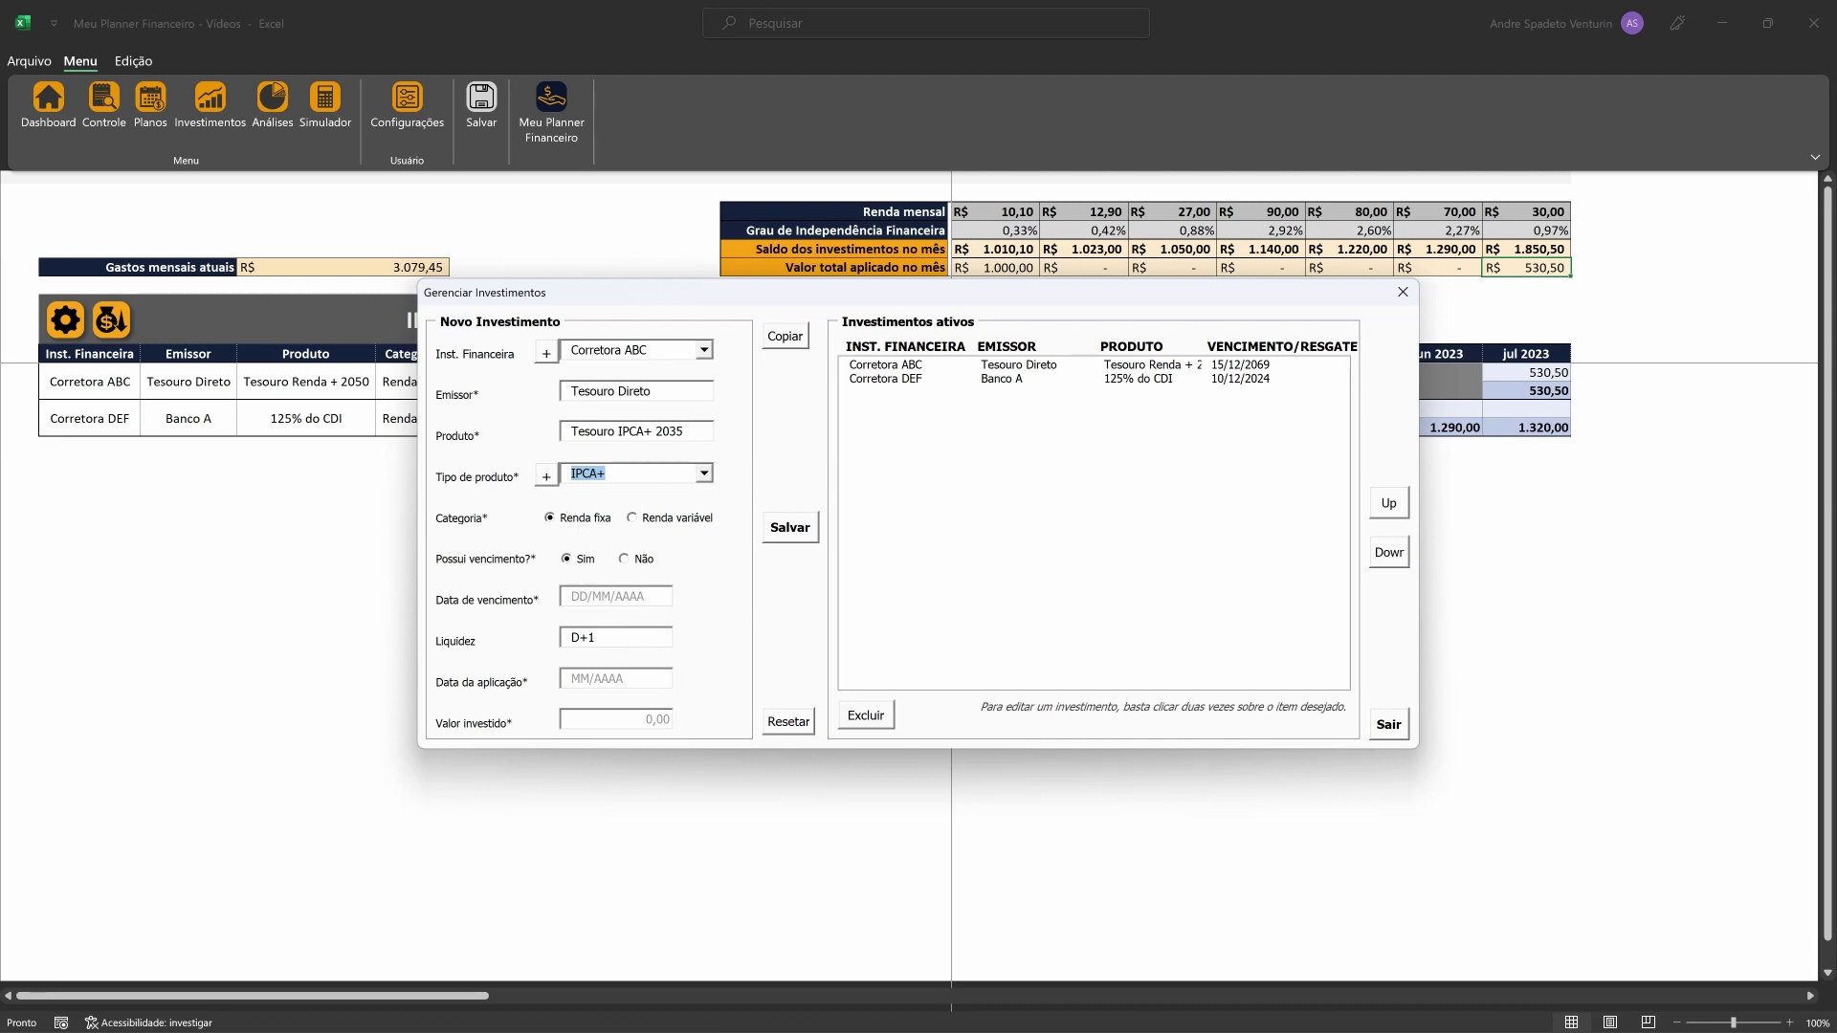
Set the maturity to 12/12/2035, the application date to 03/2023 and the invested amount to 250, save the investment and close the form
{"action": "left_click", "coordinate": [600, 596]}
{"action": "type", "text": "12/12/2035"}
{"action": "key", "text": "Tab"}
{"action": "type", "text": "03/2023"}
{"action": "left_click", "coordinate": [624, 721]}
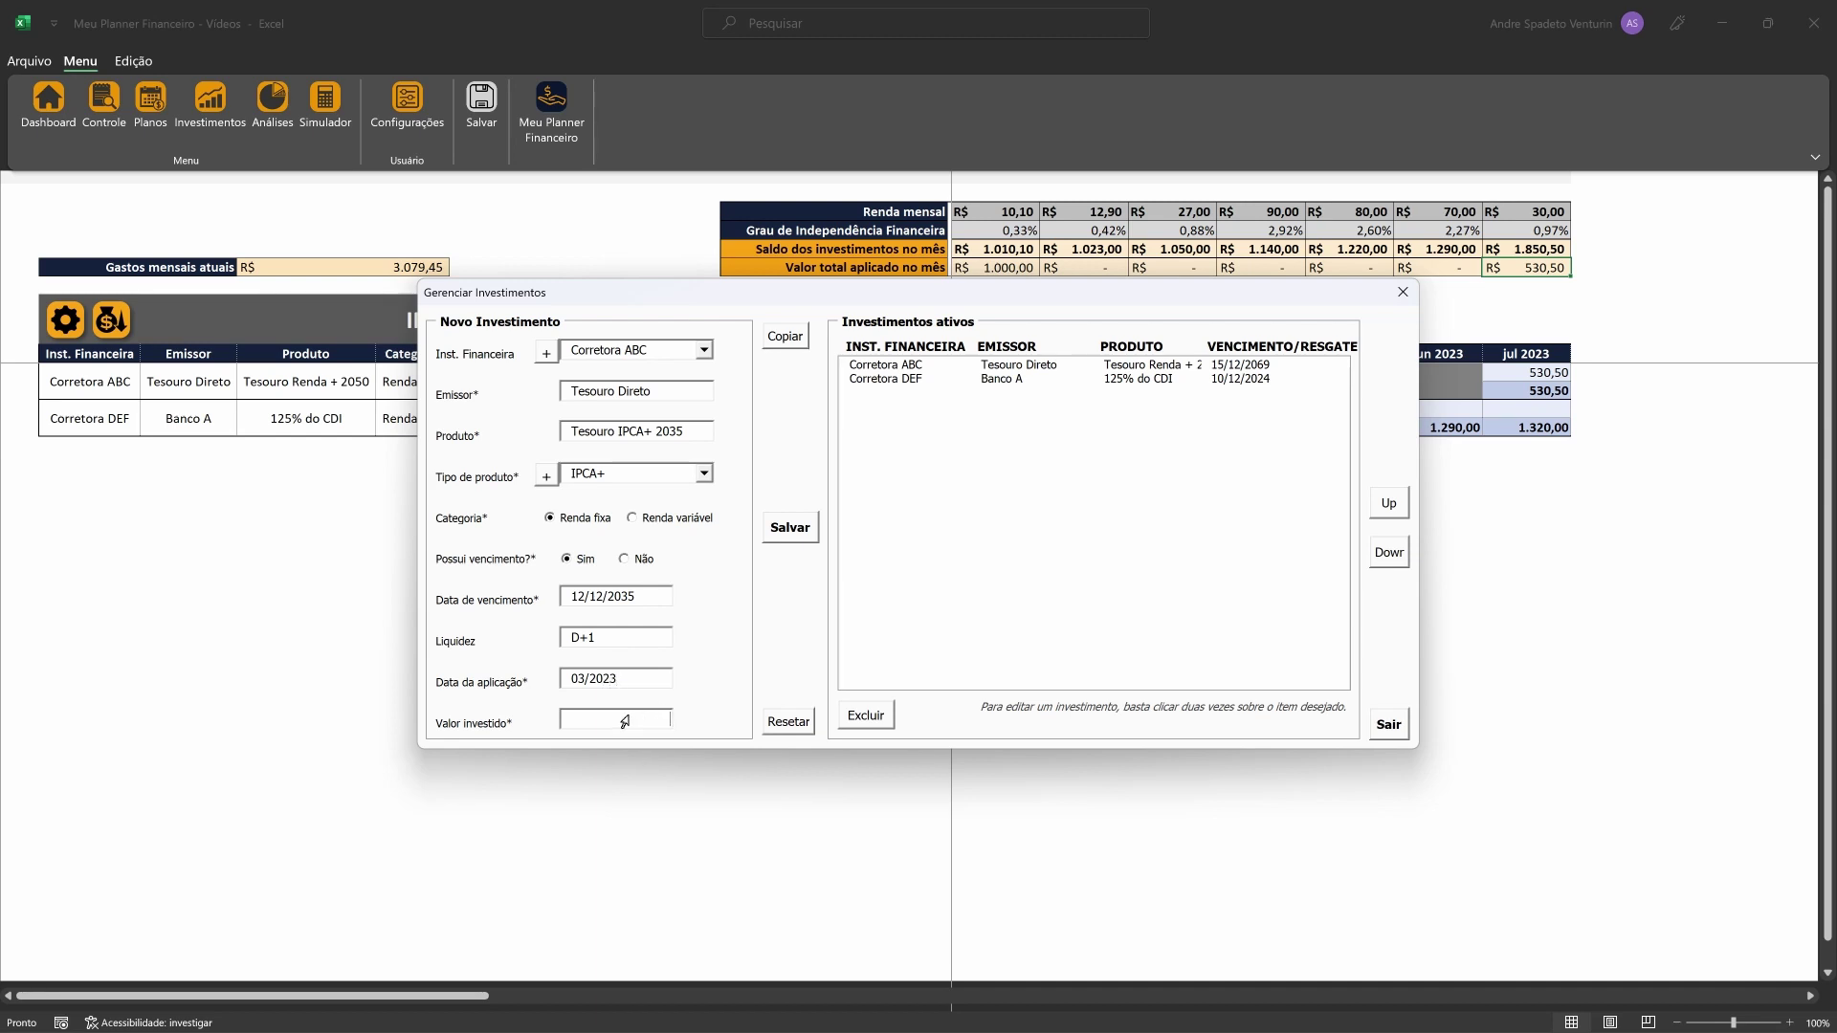
{"action": "type", "text": "250"}
{"action": "left_click", "coordinate": [790, 526]}
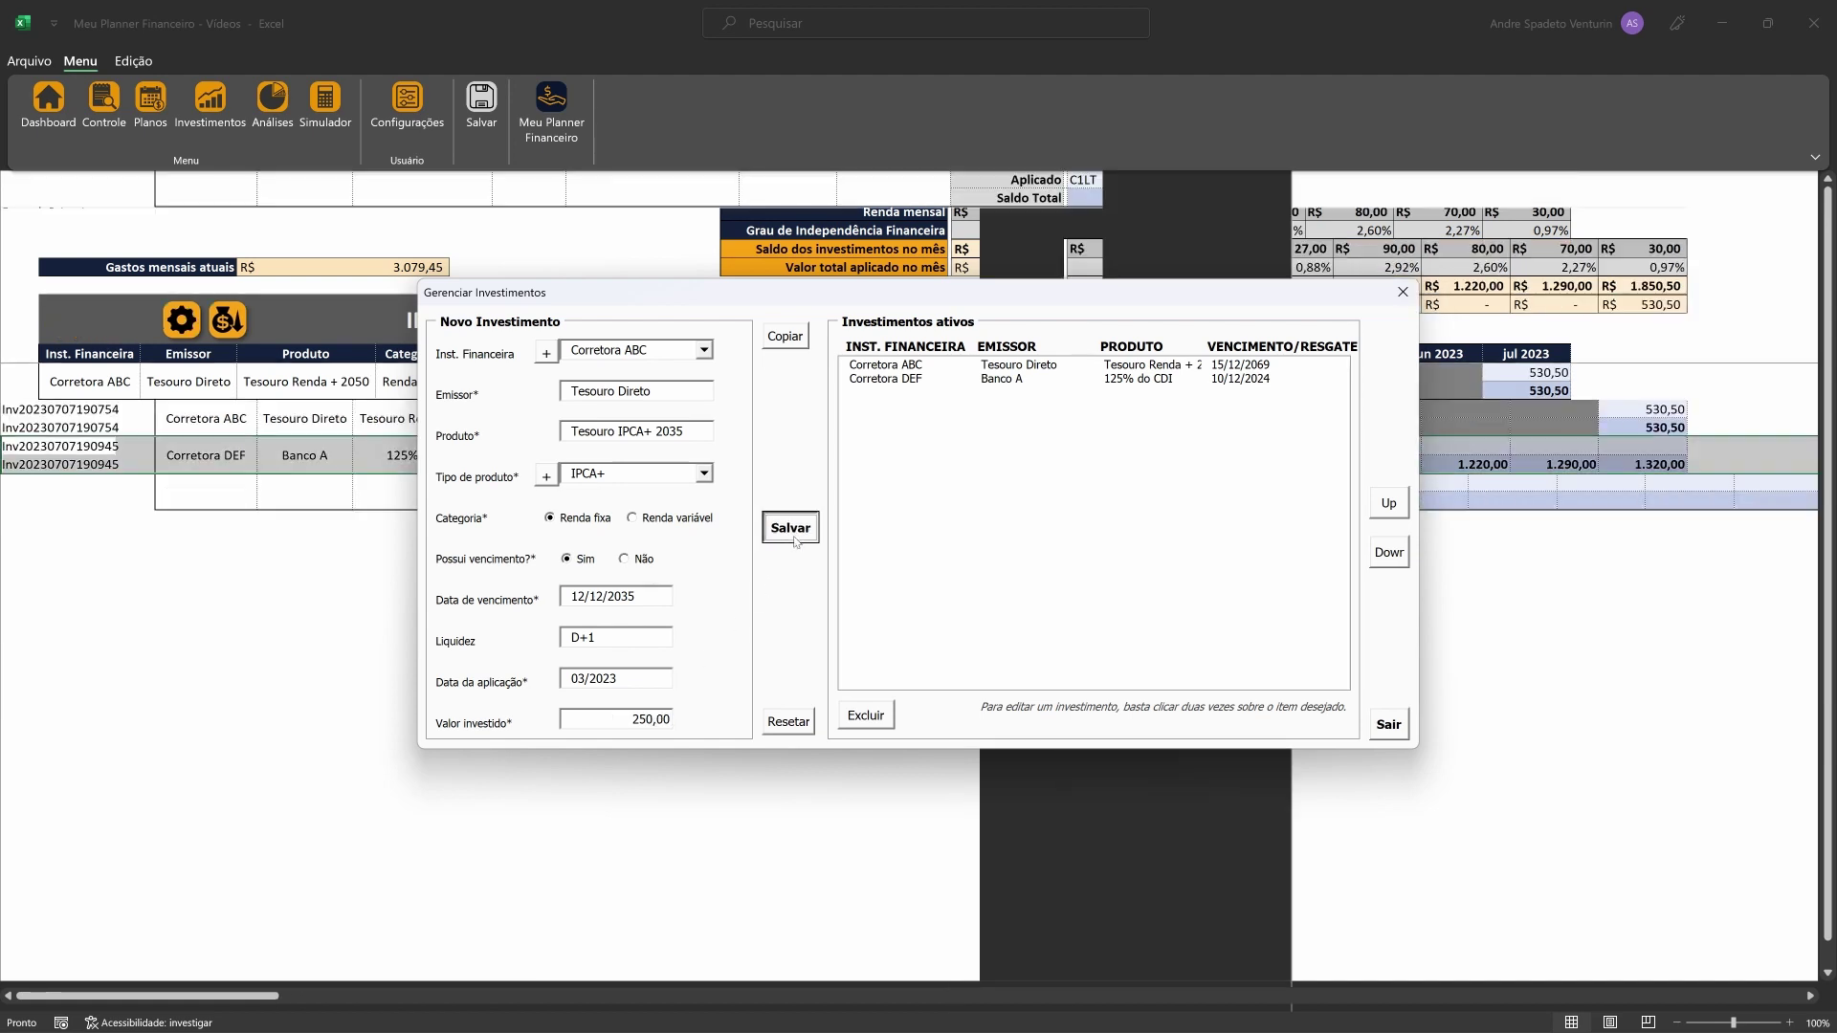
{"action": "left_click", "coordinate": [1389, 724]}
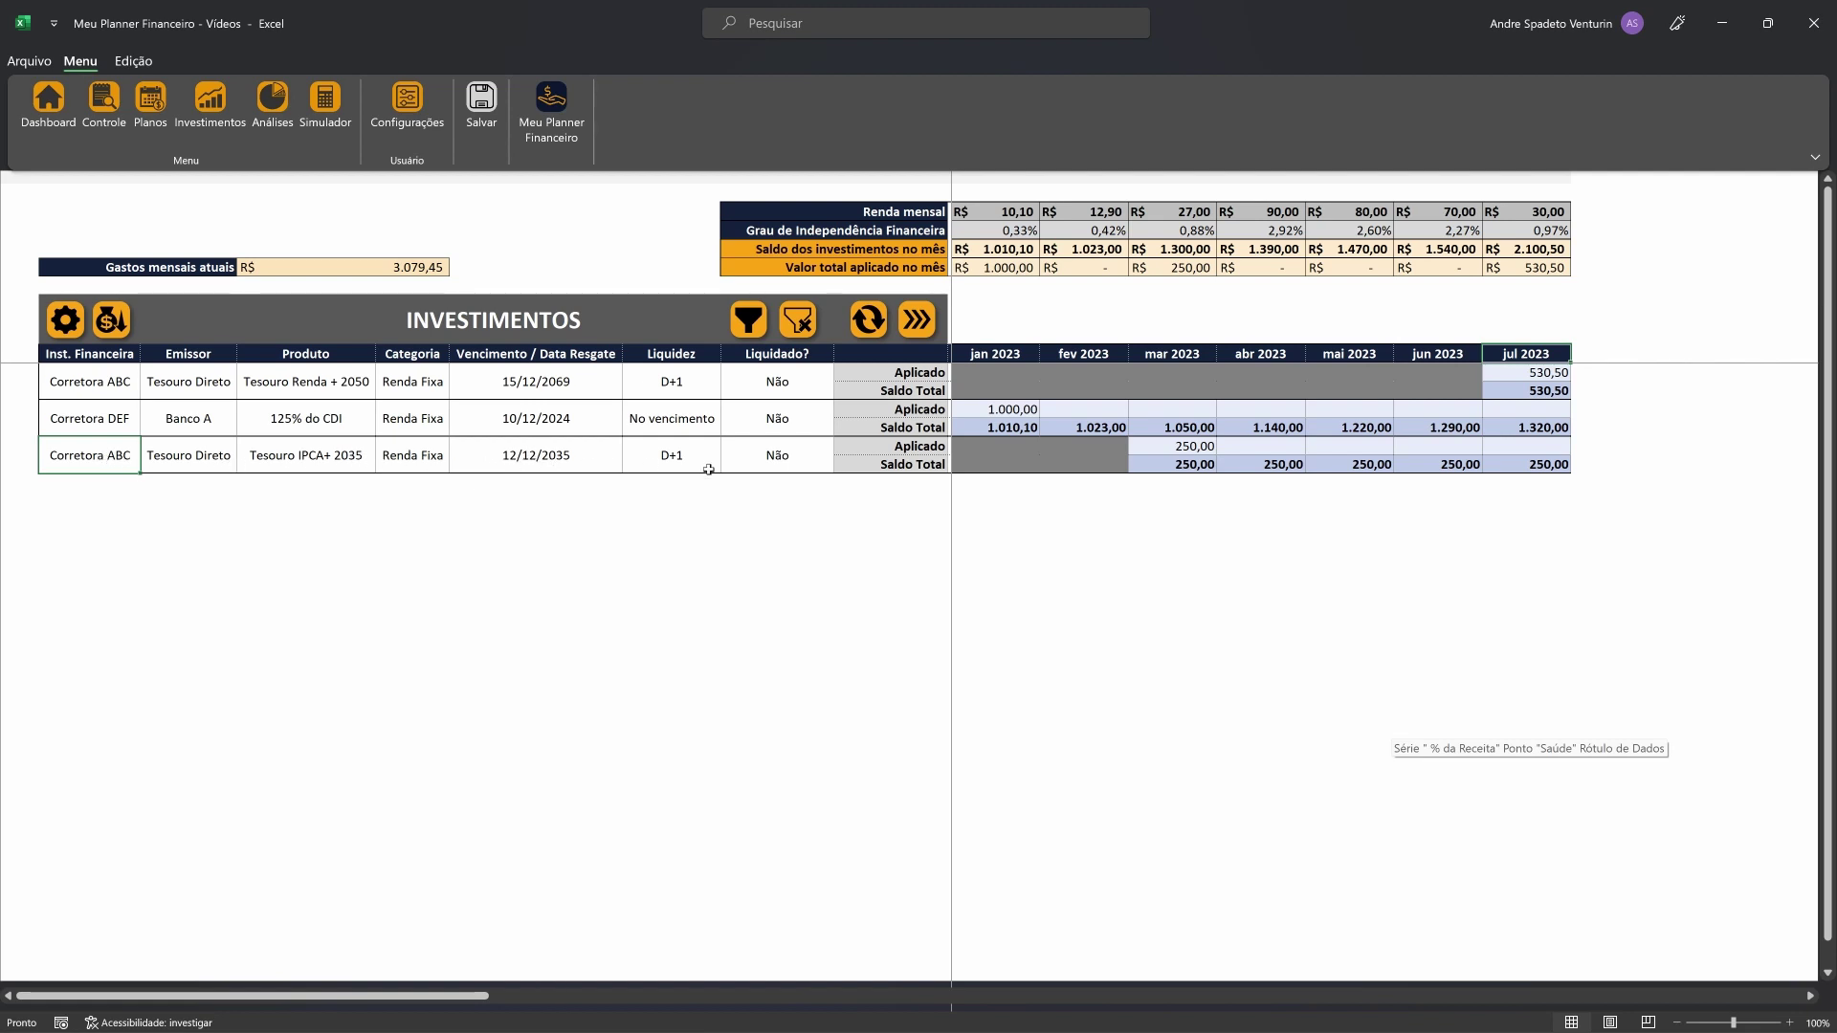
Enter 250 as the Aplicado amount of Tesouro IPCA+ 2035 for each month from abr to jul 2023
{"action": "left_click", "coordinate": [1275, 451]}
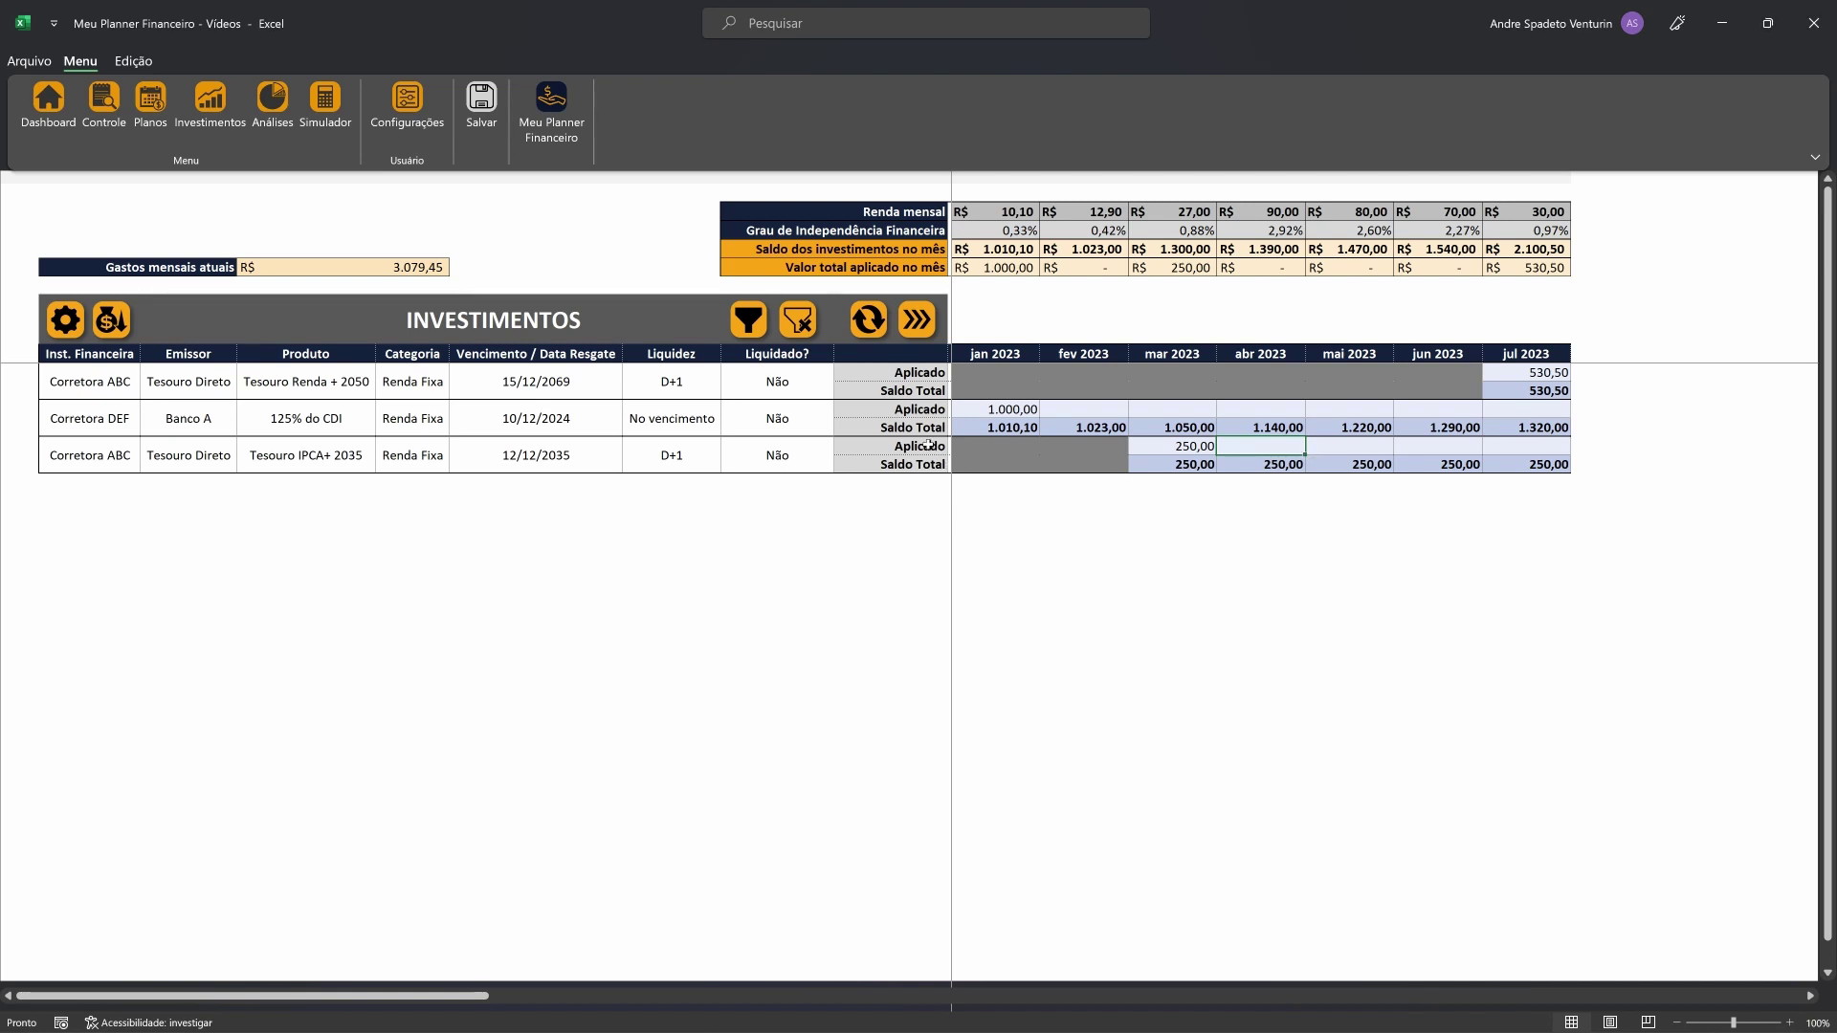
{"action": "left_click_drag", "start_coordinate": [928, 446], "coordinate": [1539, 448]}
{"action": "left_click", "coordinate": [1276, 442]}
{"action": "type", "text": "250"}
{"action": "key", "text": "Tab"}
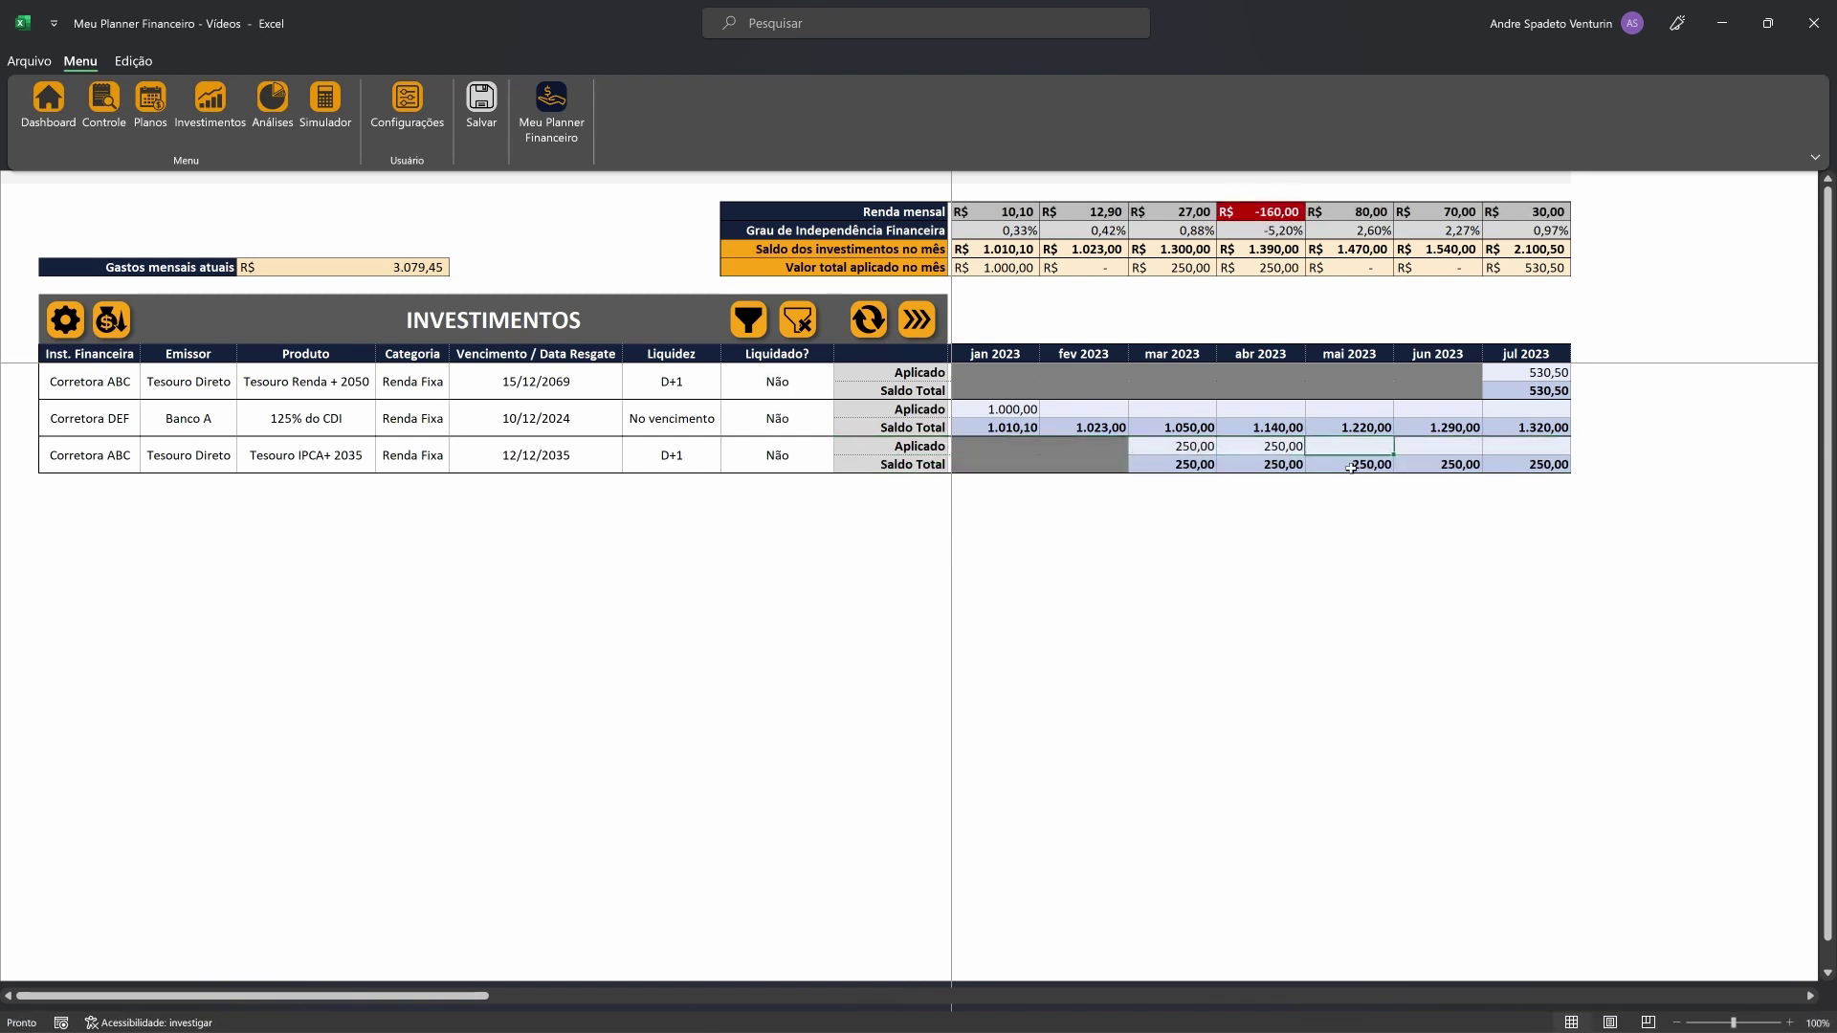
{"action": "type", "text": "250"}
{"action": "key", "text": "Tab"}
{"action": "type", "text": "250"}
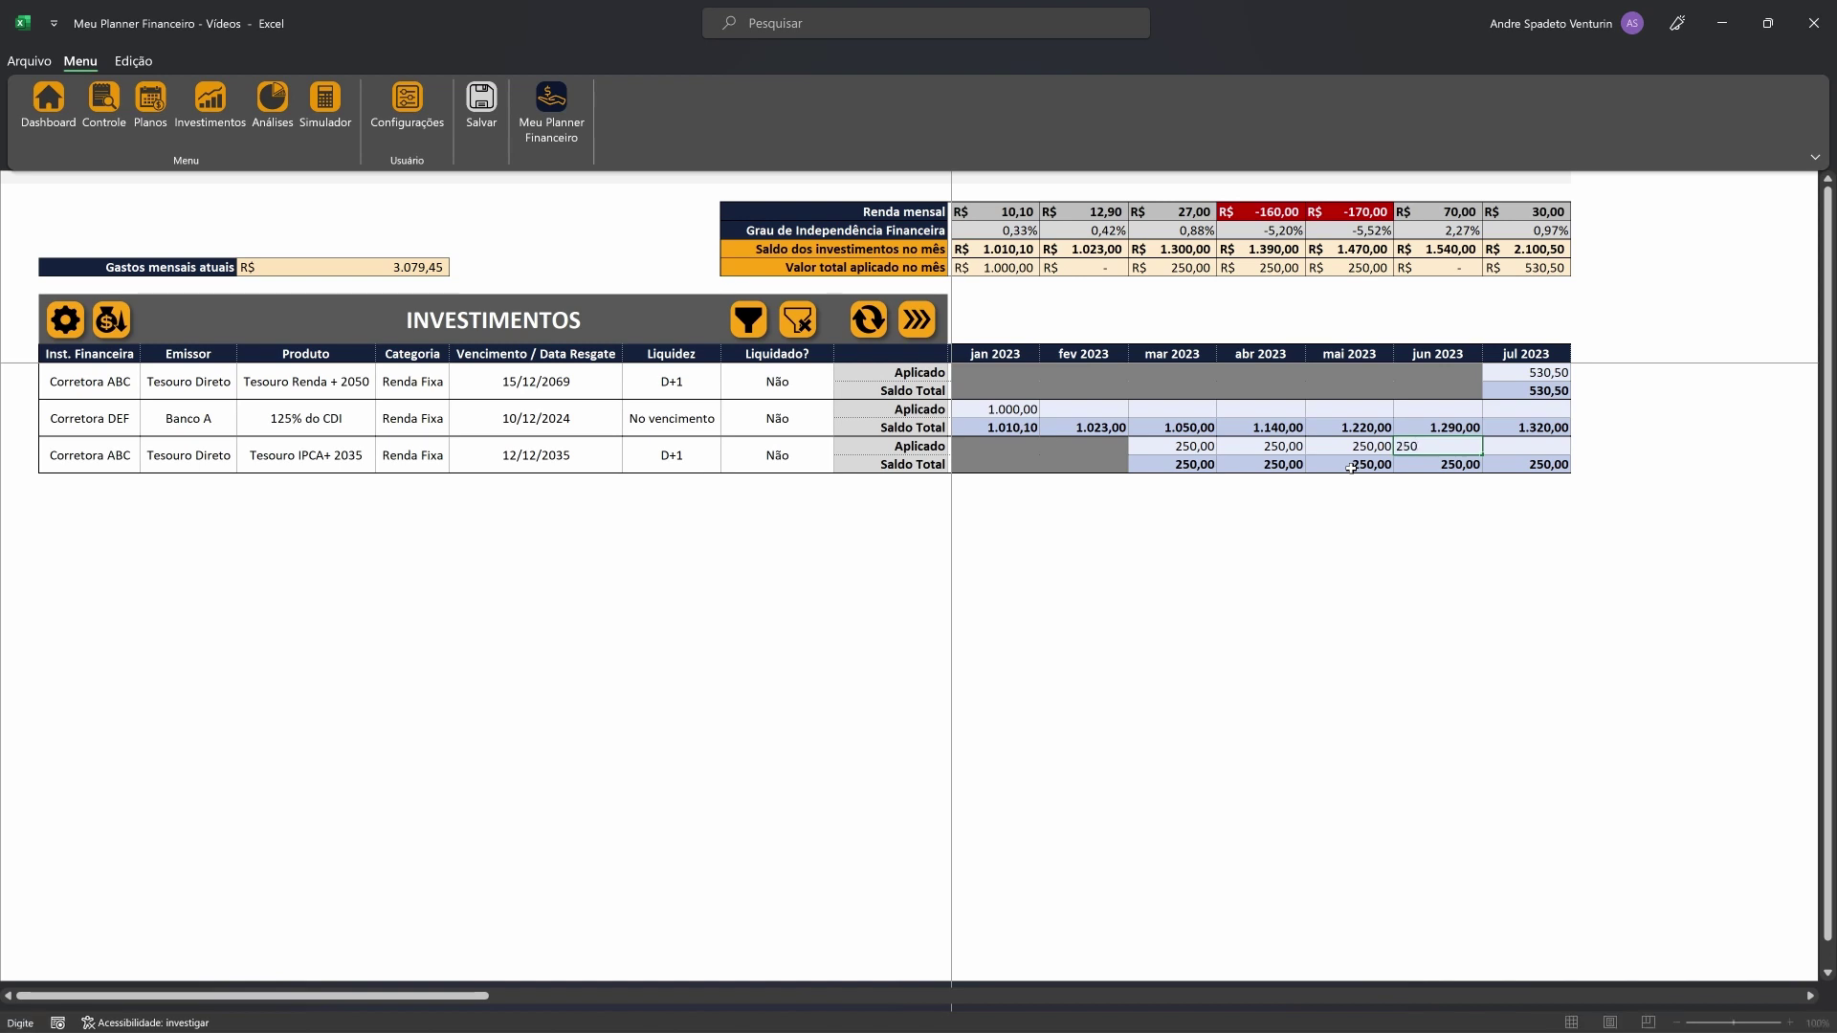
{"action": "key", "text": "Tab"}
{"action": "type", "text": "25"}
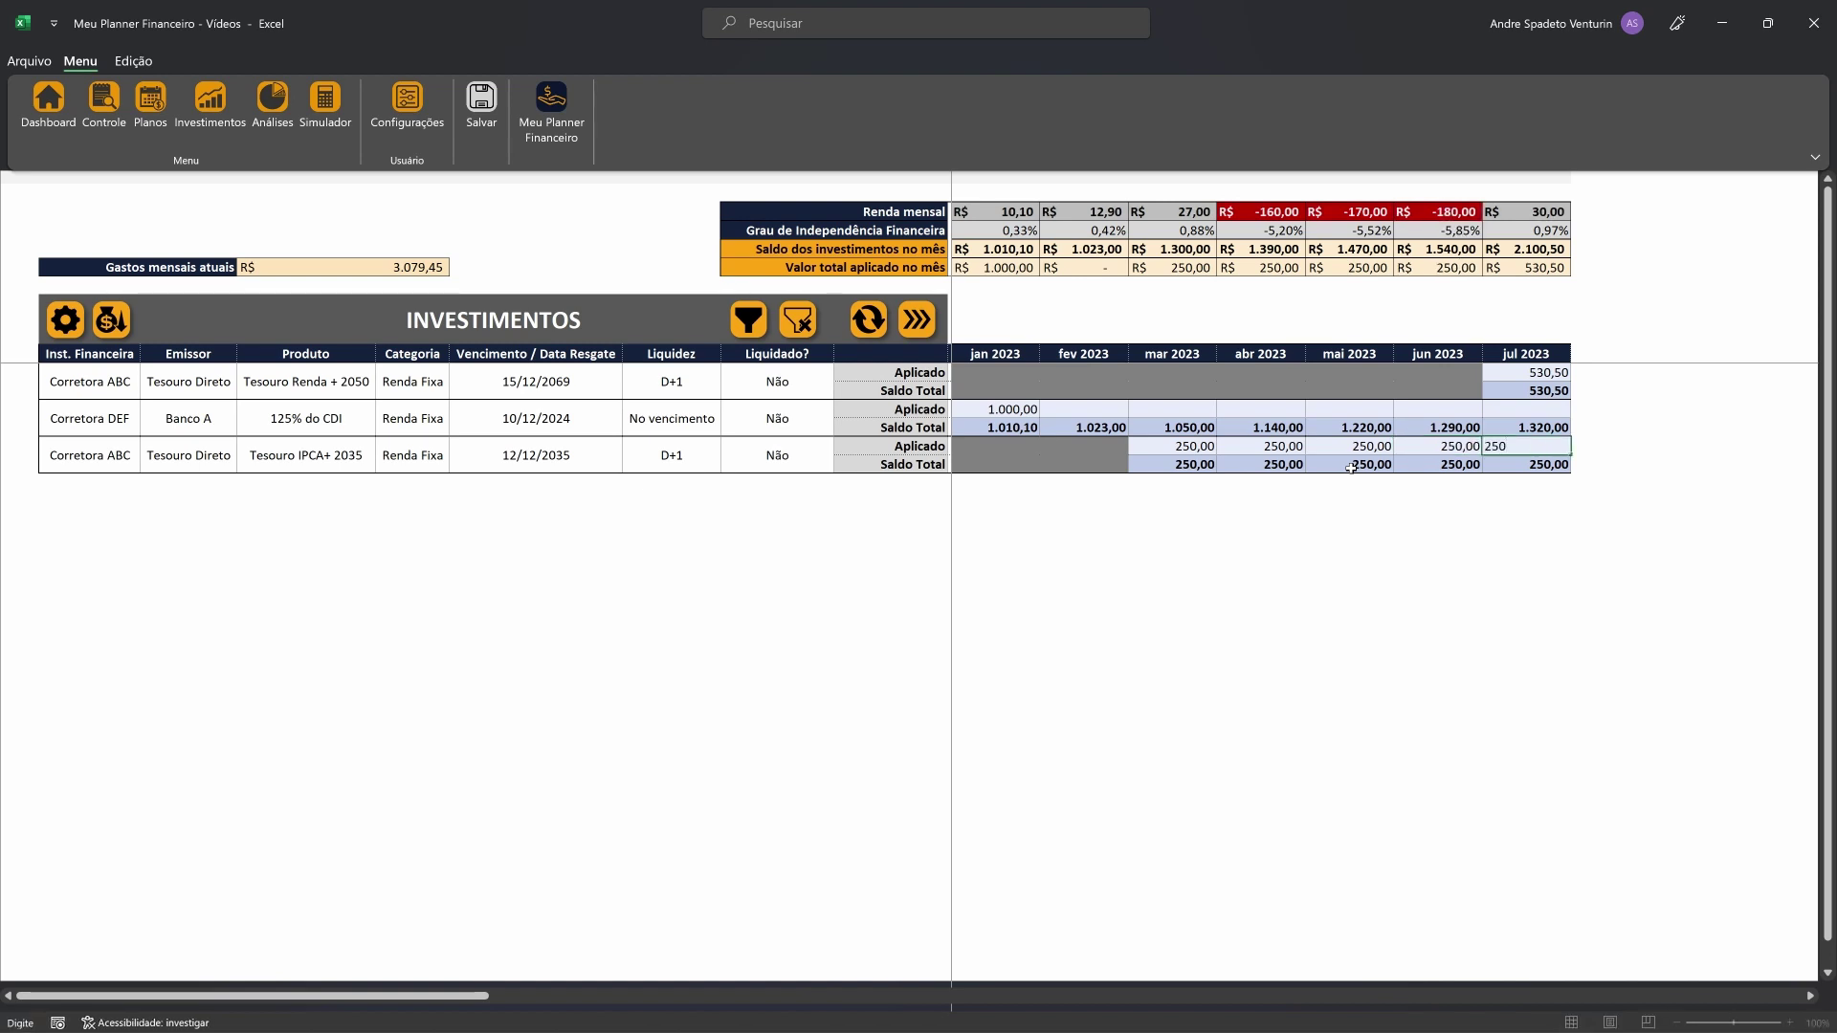
{"action": "key", "text": "Return"}
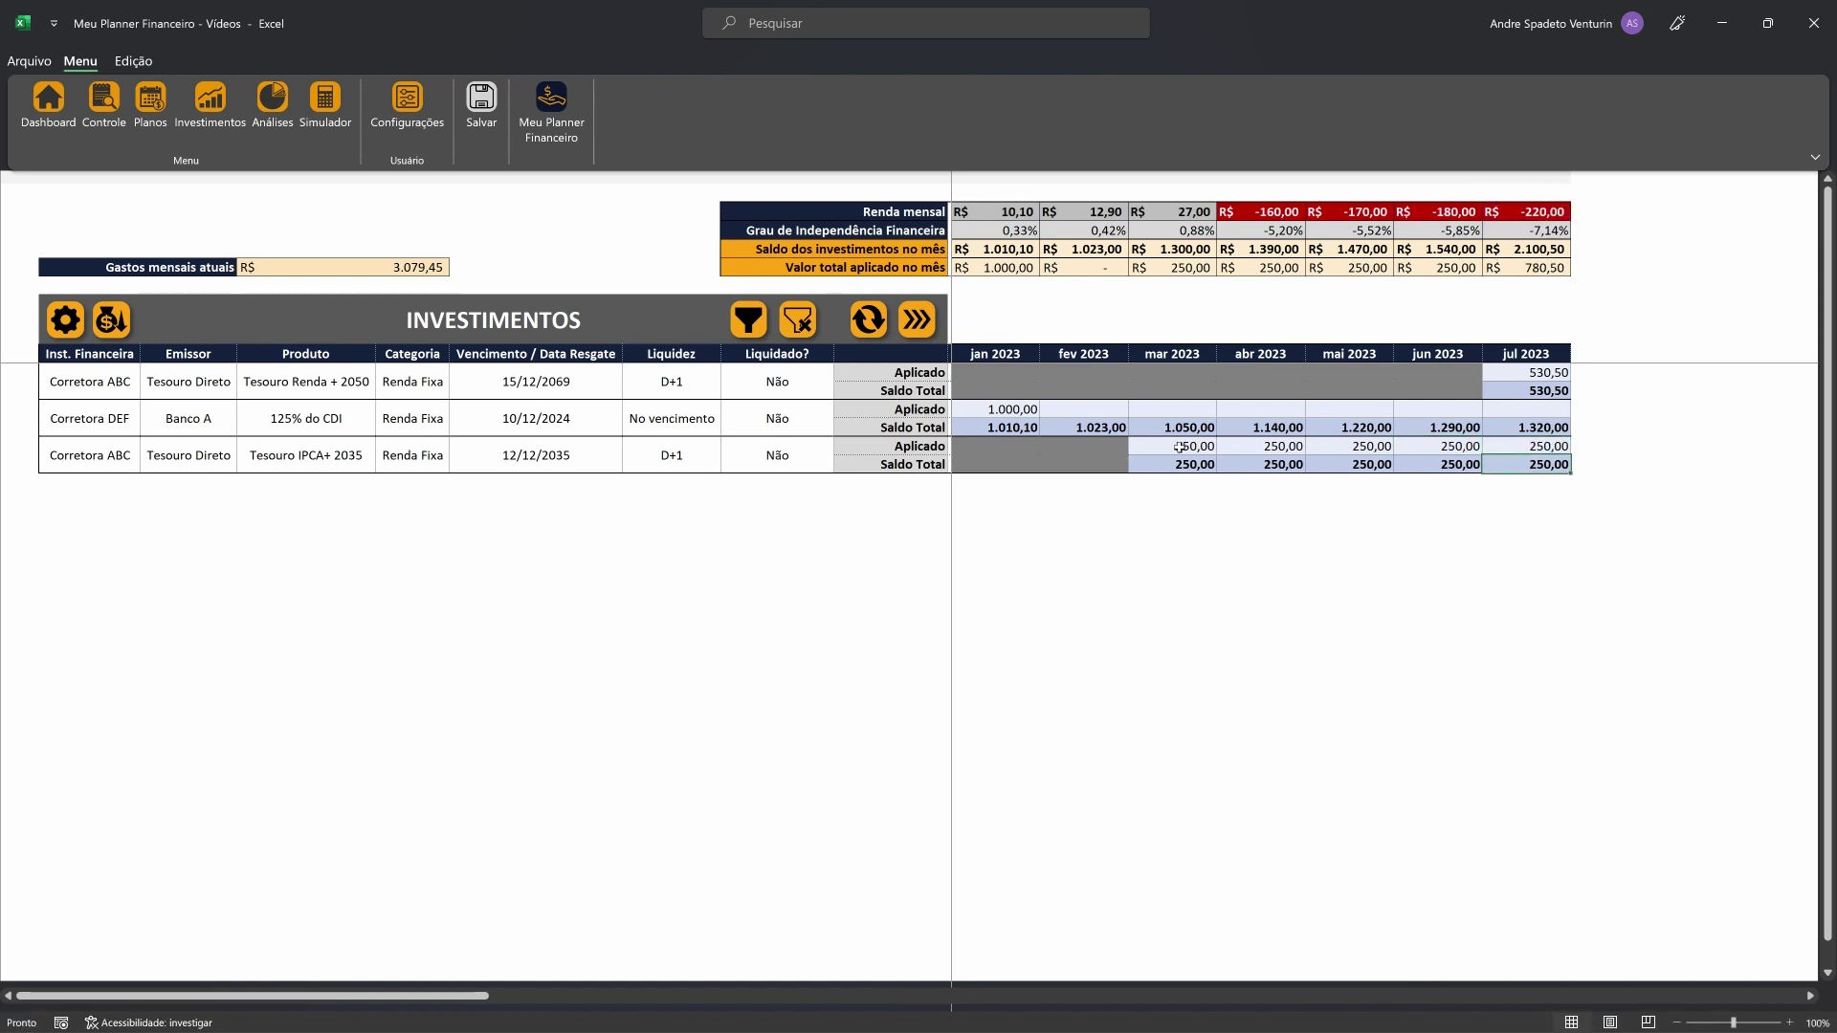
Paste the balances 254,00, 509,04, 766,63, 1.026,80 and 1.289,56 into the Tesouro IPCA+ 2035 Saldo Total from mar to jul 2023
{"action": "left_click_drag", "start_coordinate": [1179, 446], "coordinate": [1519, 450]}
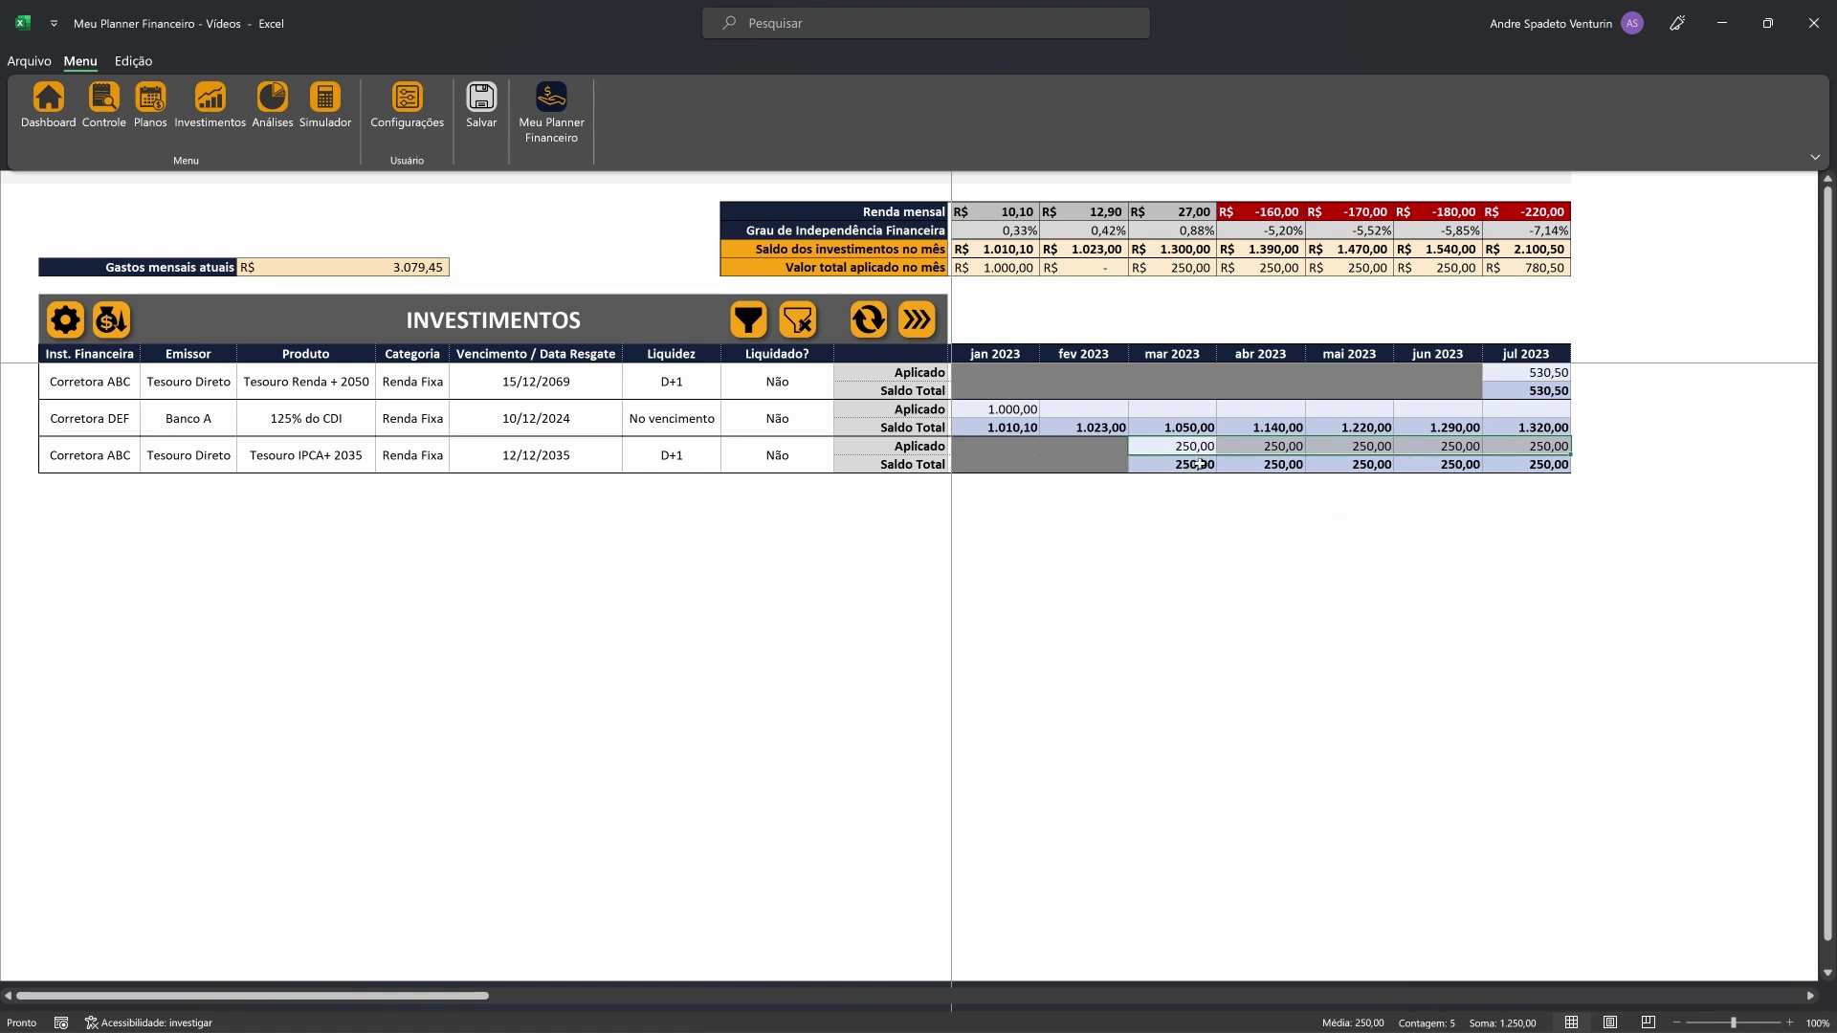
{"action": "left_click_drag", "start_coordinate": [1200, 464], "coordinate": [1531, 464]}
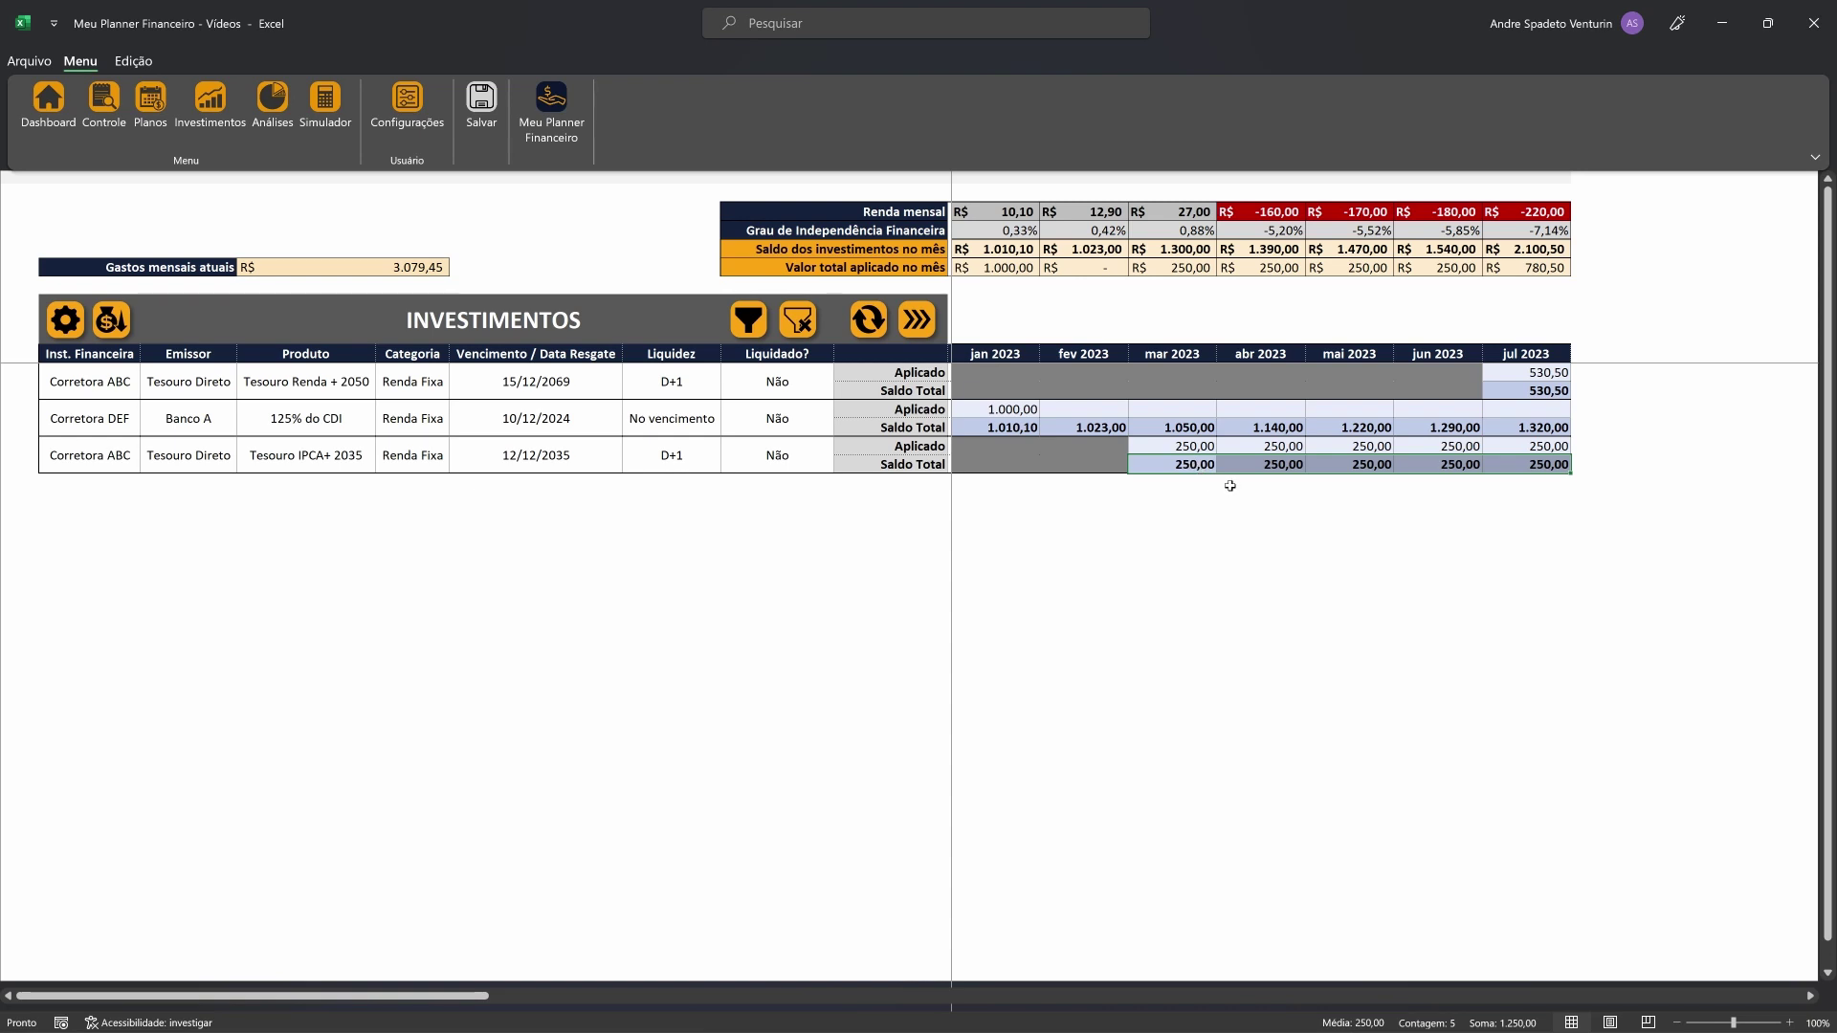
{"action": "key", "text": "ctrl+v"}
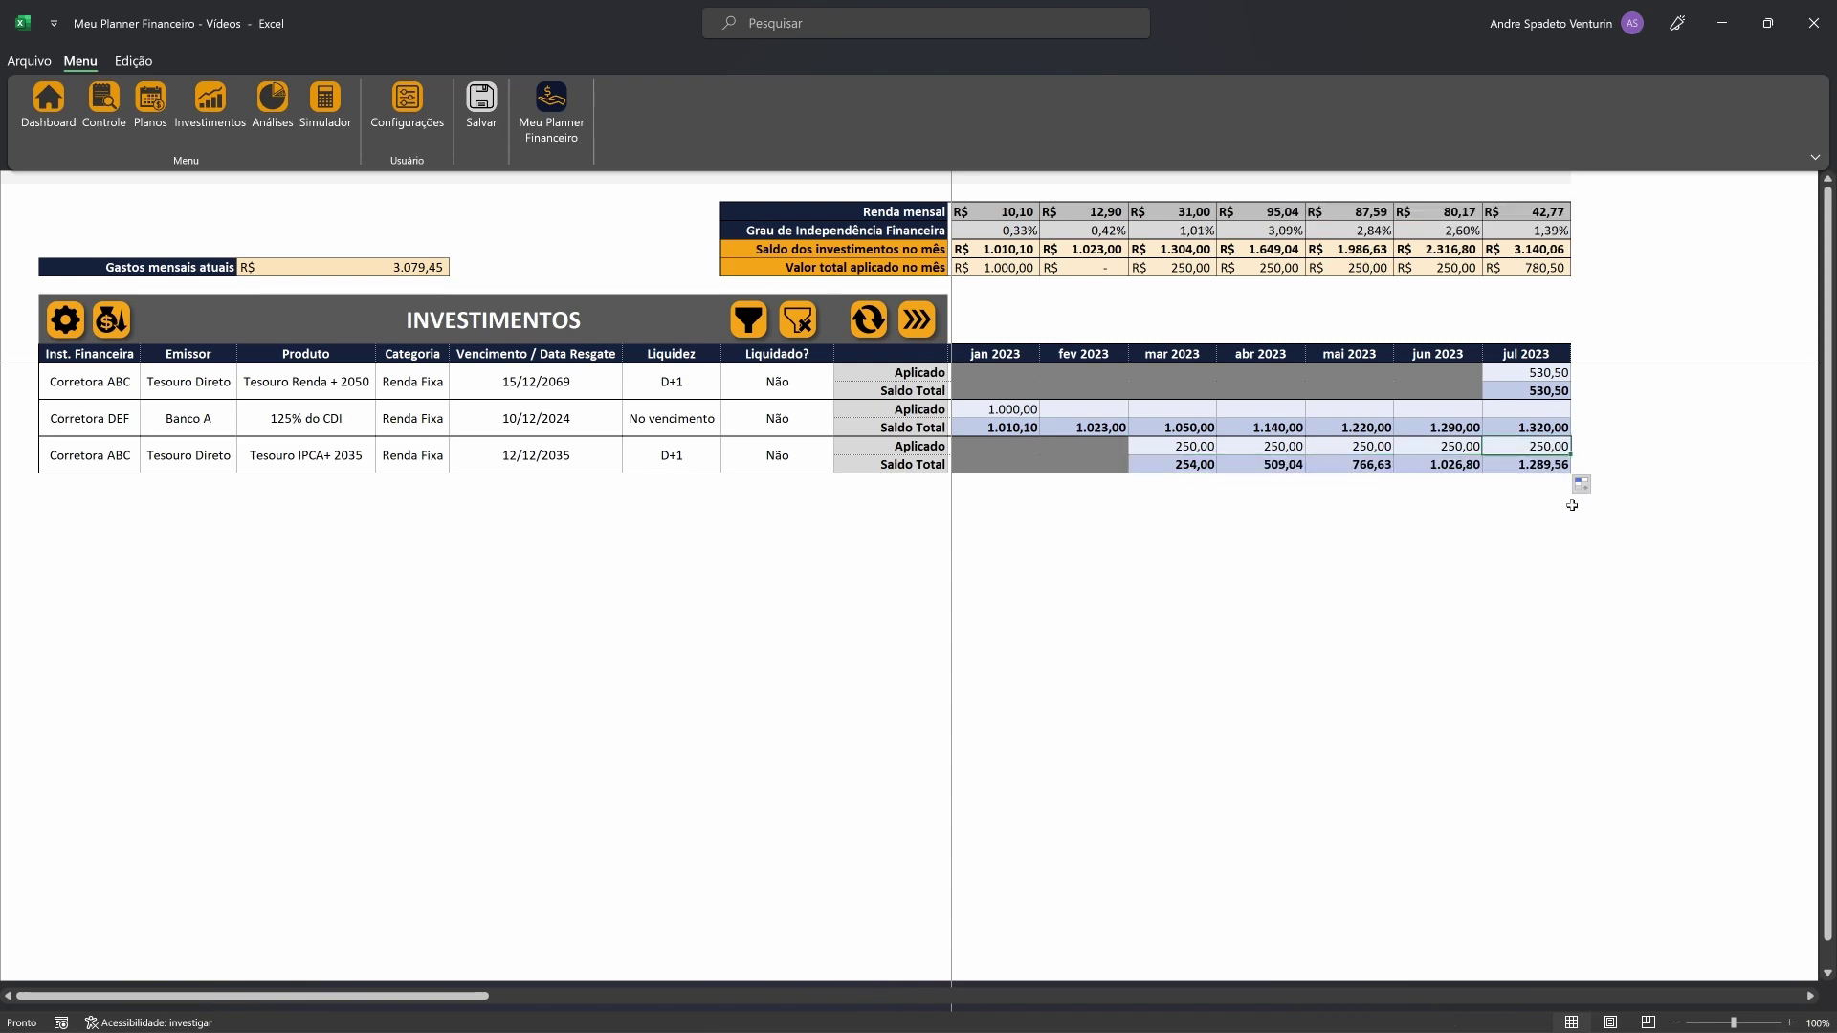
Compare the Tesouro IPCA+ 2035 monthly applied amounts with its balances from mar to jul 2023
{"action": "left_click", "coordinate": [1194, 466]}
{"action": "left_click_drag", "start_coordinate": [1517, 464], "coordinate": [1530, 444]}
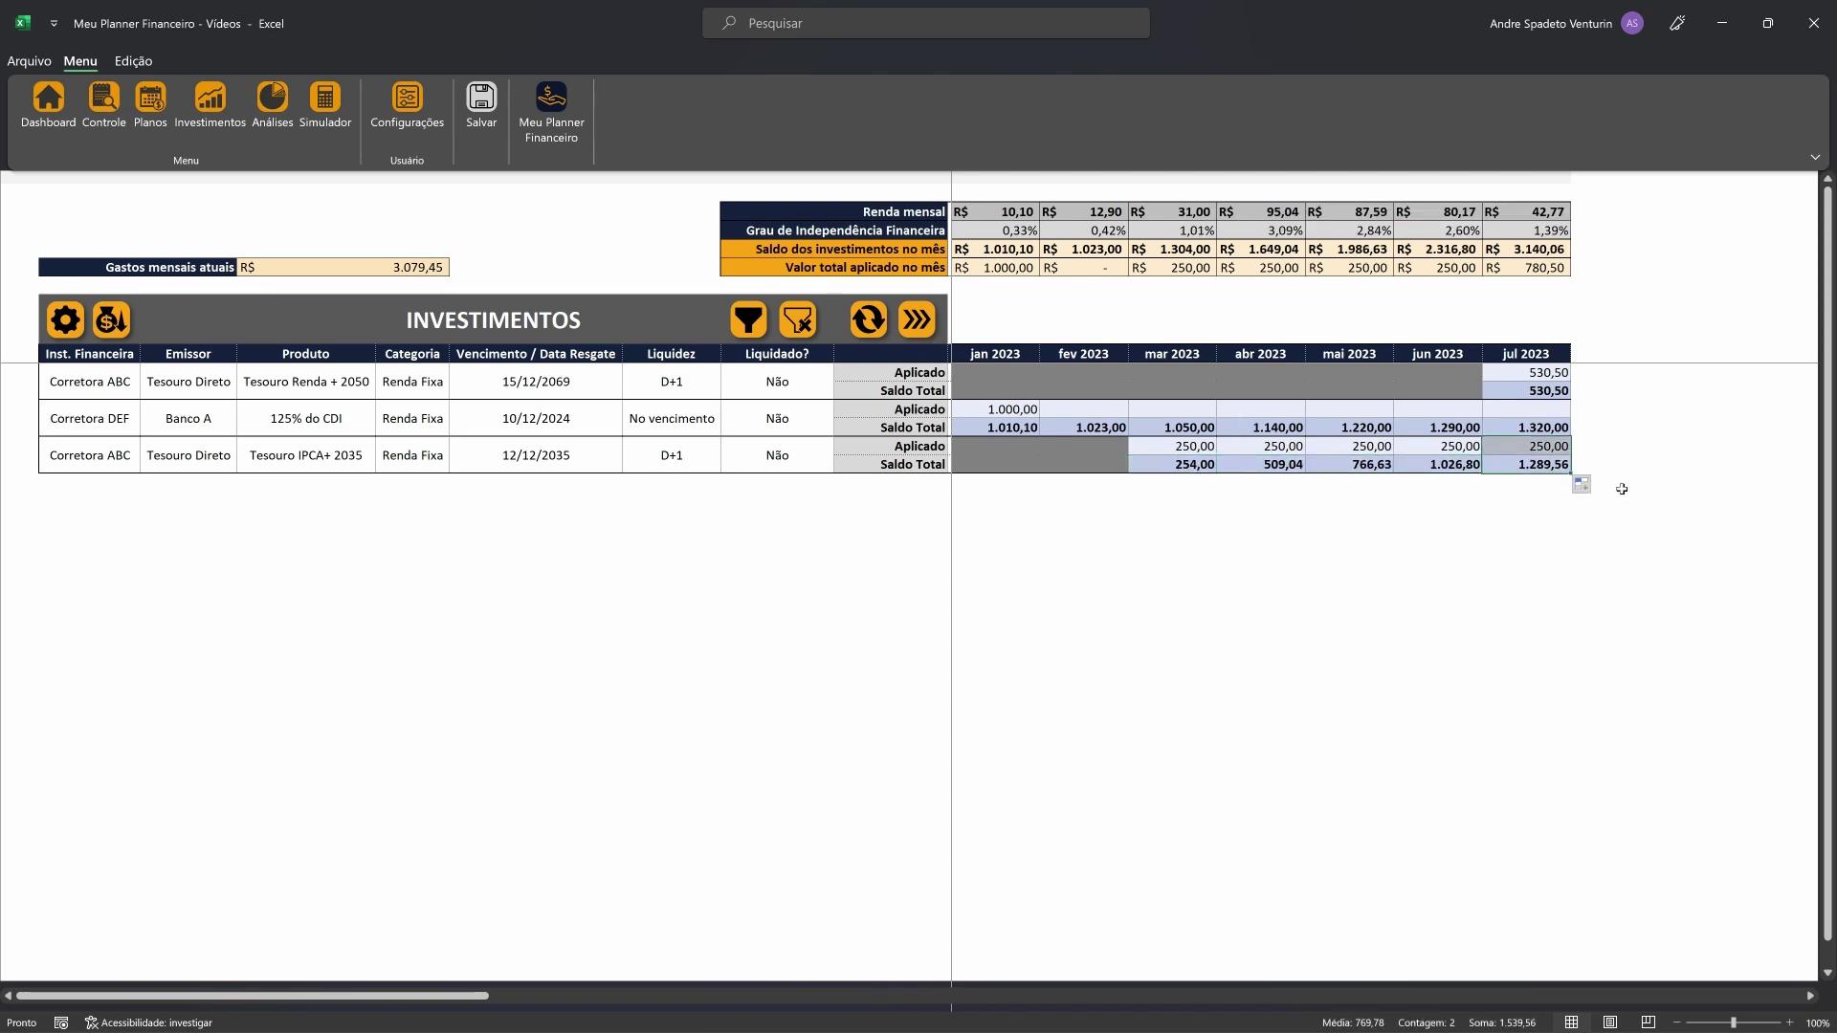
{"action": "left_click", "coordinate": [1562, 484]}
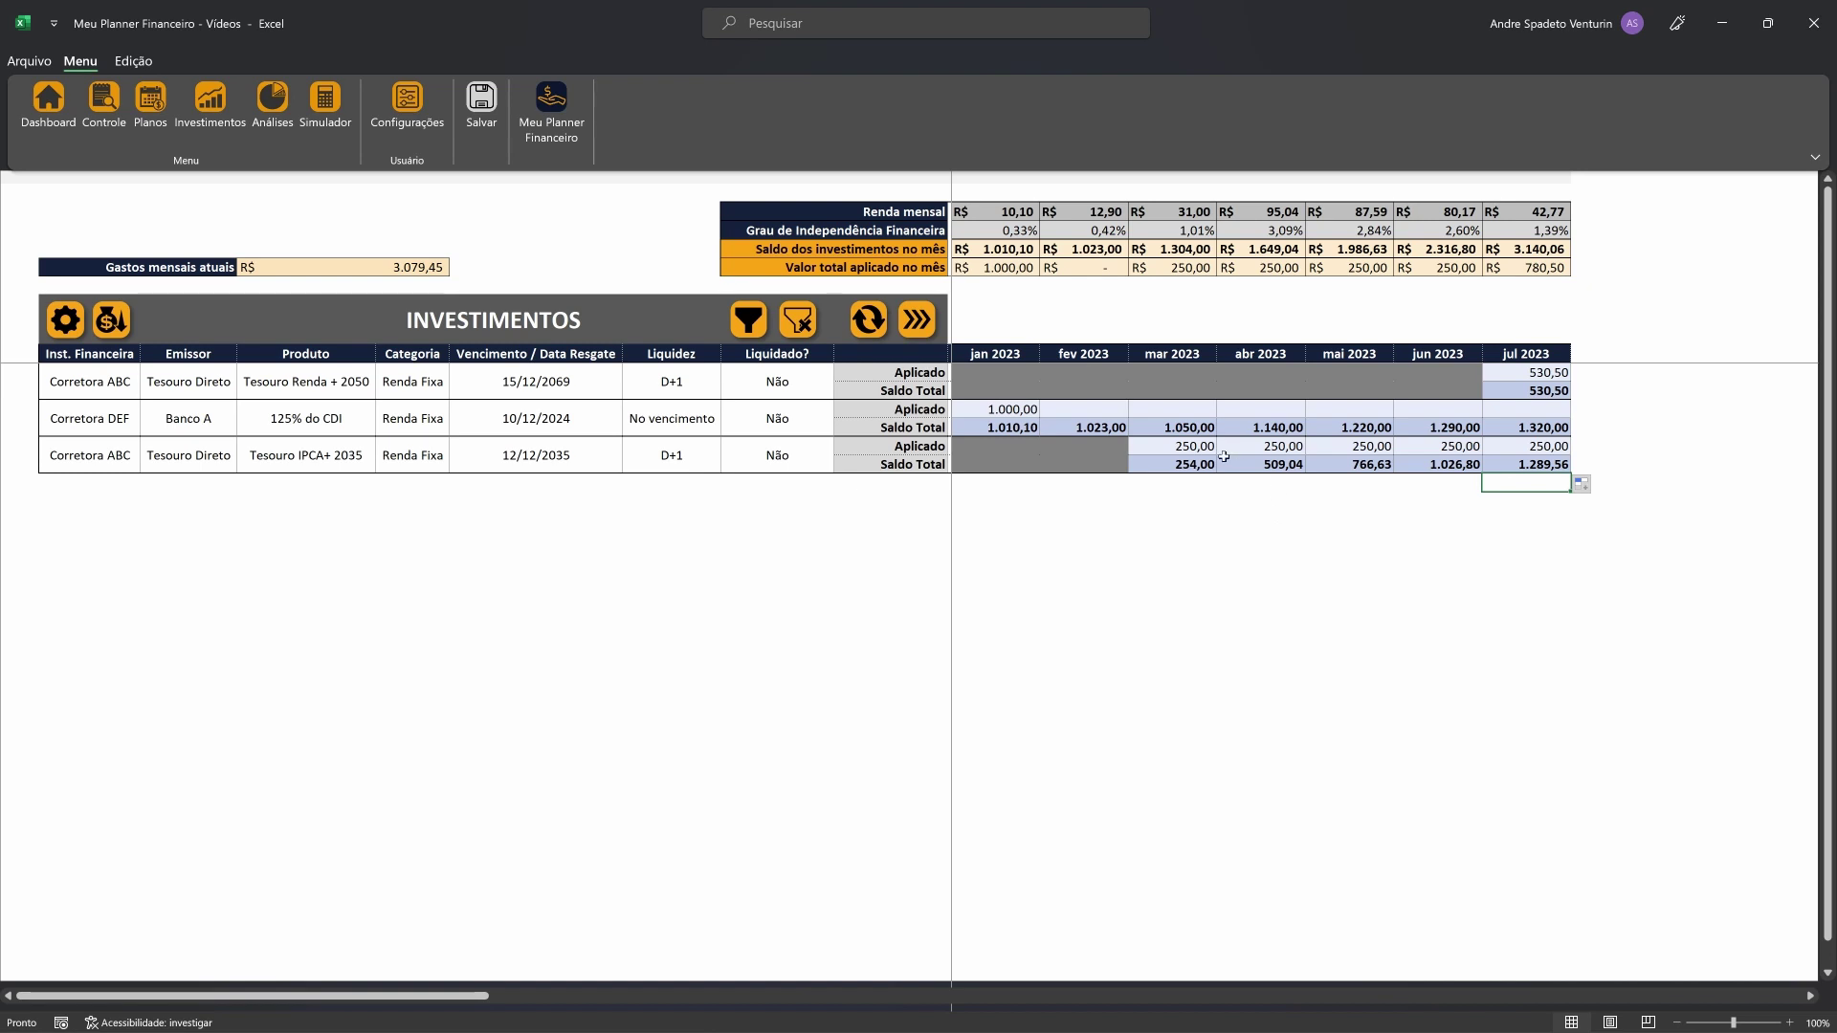
{"action": "left_click", "coordinate": [1193, 446]}
{"action": "left_click", "coordinate": [1285, 447]}
{"action": "left_click", "coordinate": [1346, 446]}
{"action": "left_click", "coordinate": [1433, 448]}
{"action": "left_click", "coordinate": [1532, 445]}
{"action": "left_click", "coordinate": [293, 648]}
Start a new investment at Corretora DEF with issuer Banco B, product LC, product type LC and category Renda fixa
{"action": "left_click", "coordinate": [73, 331]}
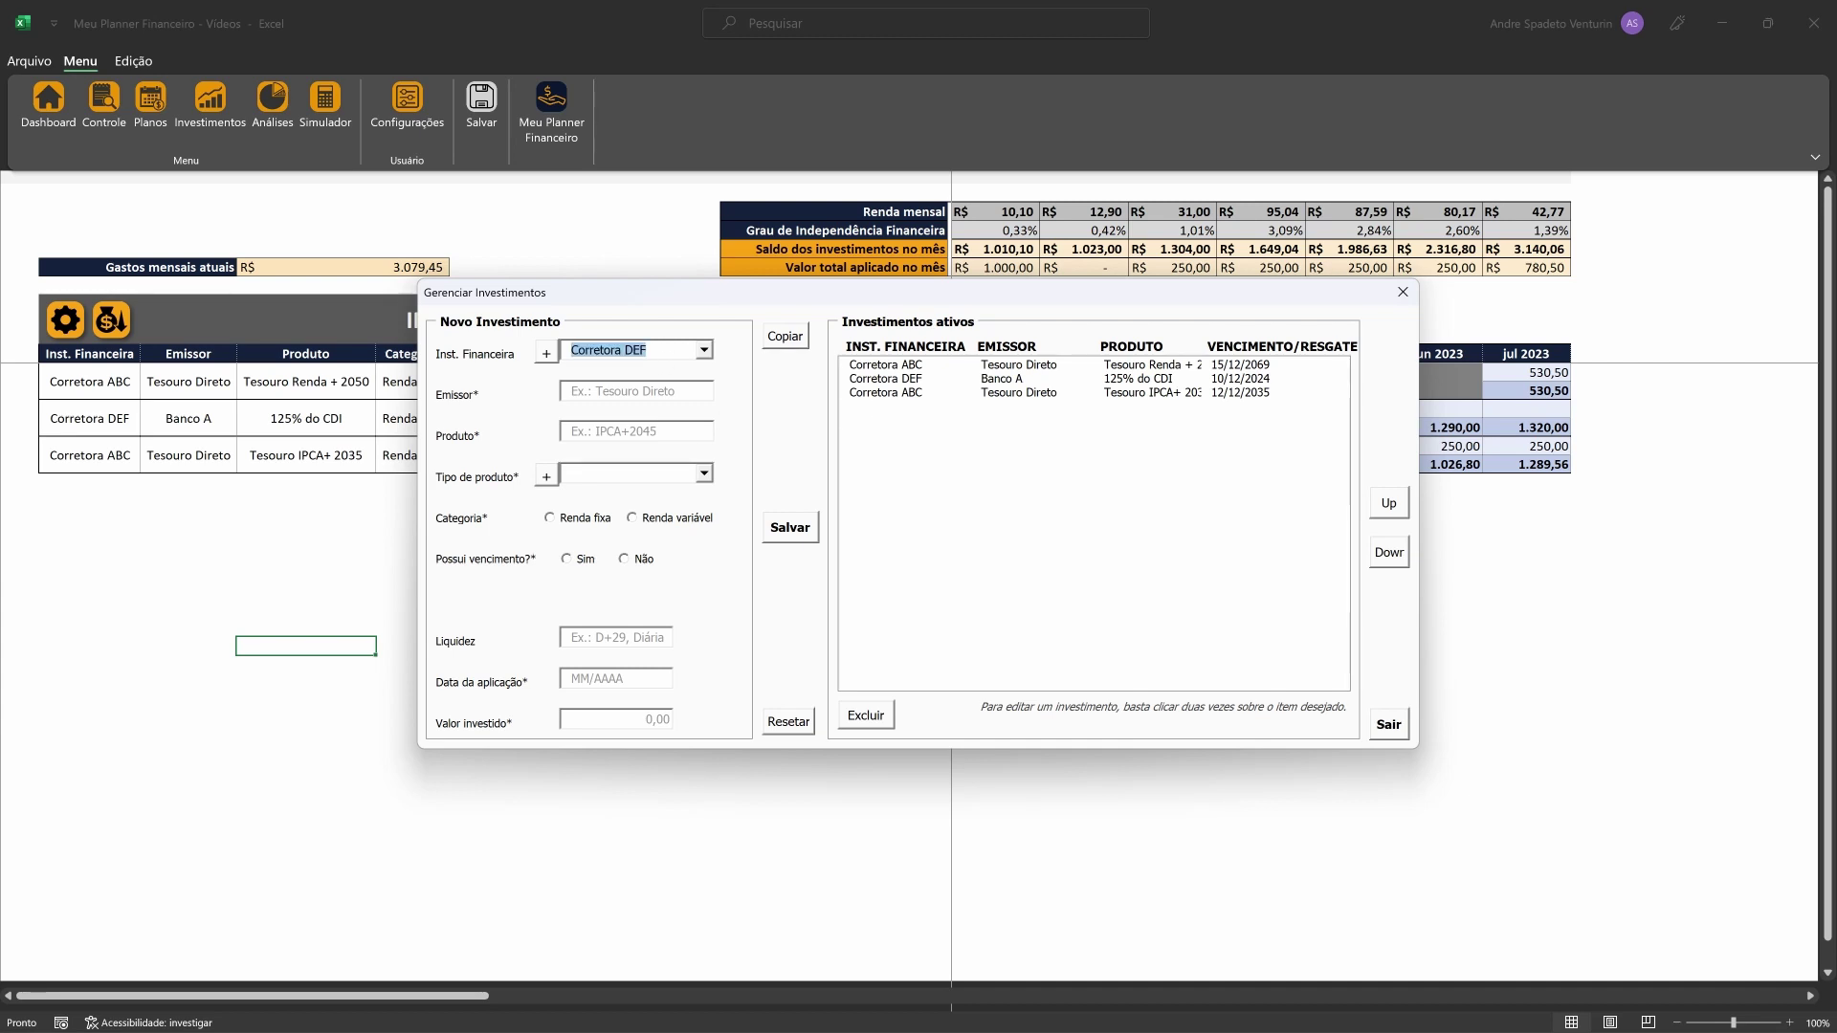
{"action": "left_click", "coordinate": [680, 392]}
{"action": "type", "text": "Banco B"}
{"action": "left_click", "coordinate": [660, 432]}
{"action": "type", "text": "LC"}
{"action": "left_click", "coordinate": [704, 474]}
{"action": "left_click", "coordinate": [613, 594]}
{"action": "left_click", "coordinate": [580, 518]}
Mark the LC investment as having a maturity on 10/12/2026, with liquidity No Vencimento
{"action": "left_click", "coordinate": [638, 559]}
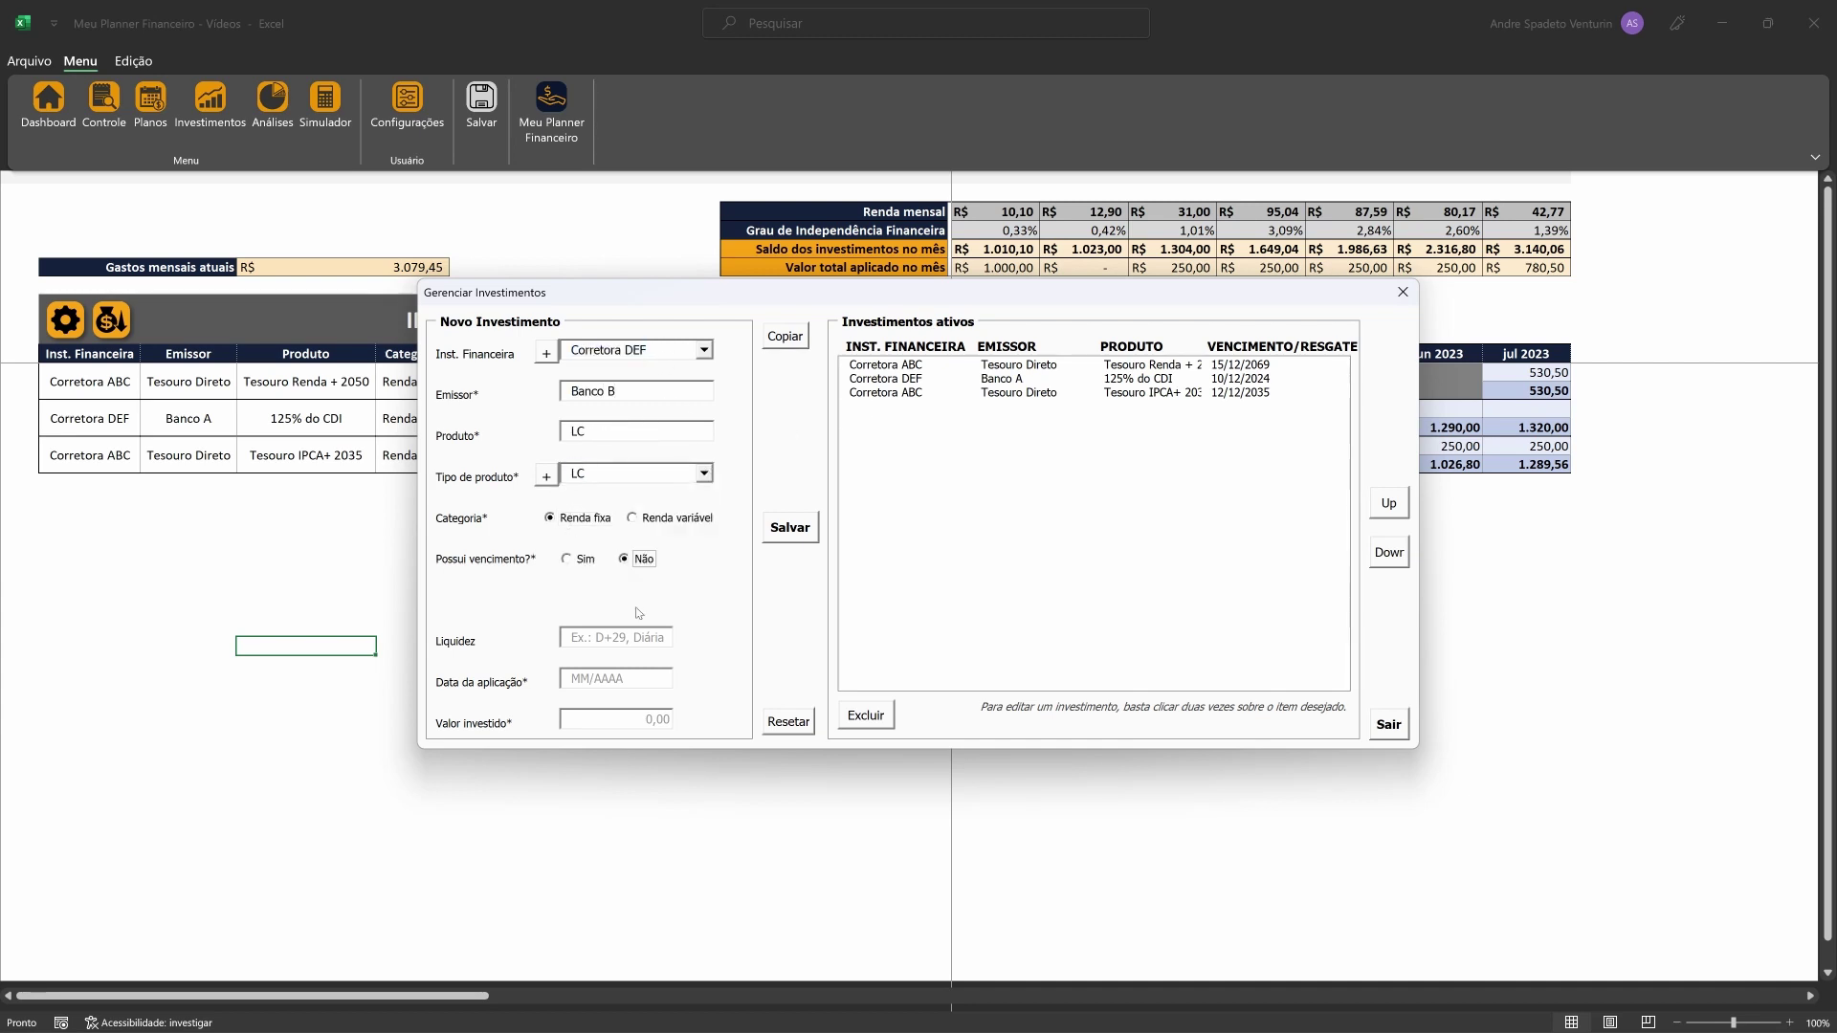
{"action": "left_click", "coordinate": [578, 558]}
{"action": "left_click", "coordinate": [616, 597]}
{"action": "type", "text": "10/12/2026"}
{"action": "key", "text": "Tab"}
{"action": "type", "text": "No Vencimento"}
{"action": "key", "text": "Tab"}
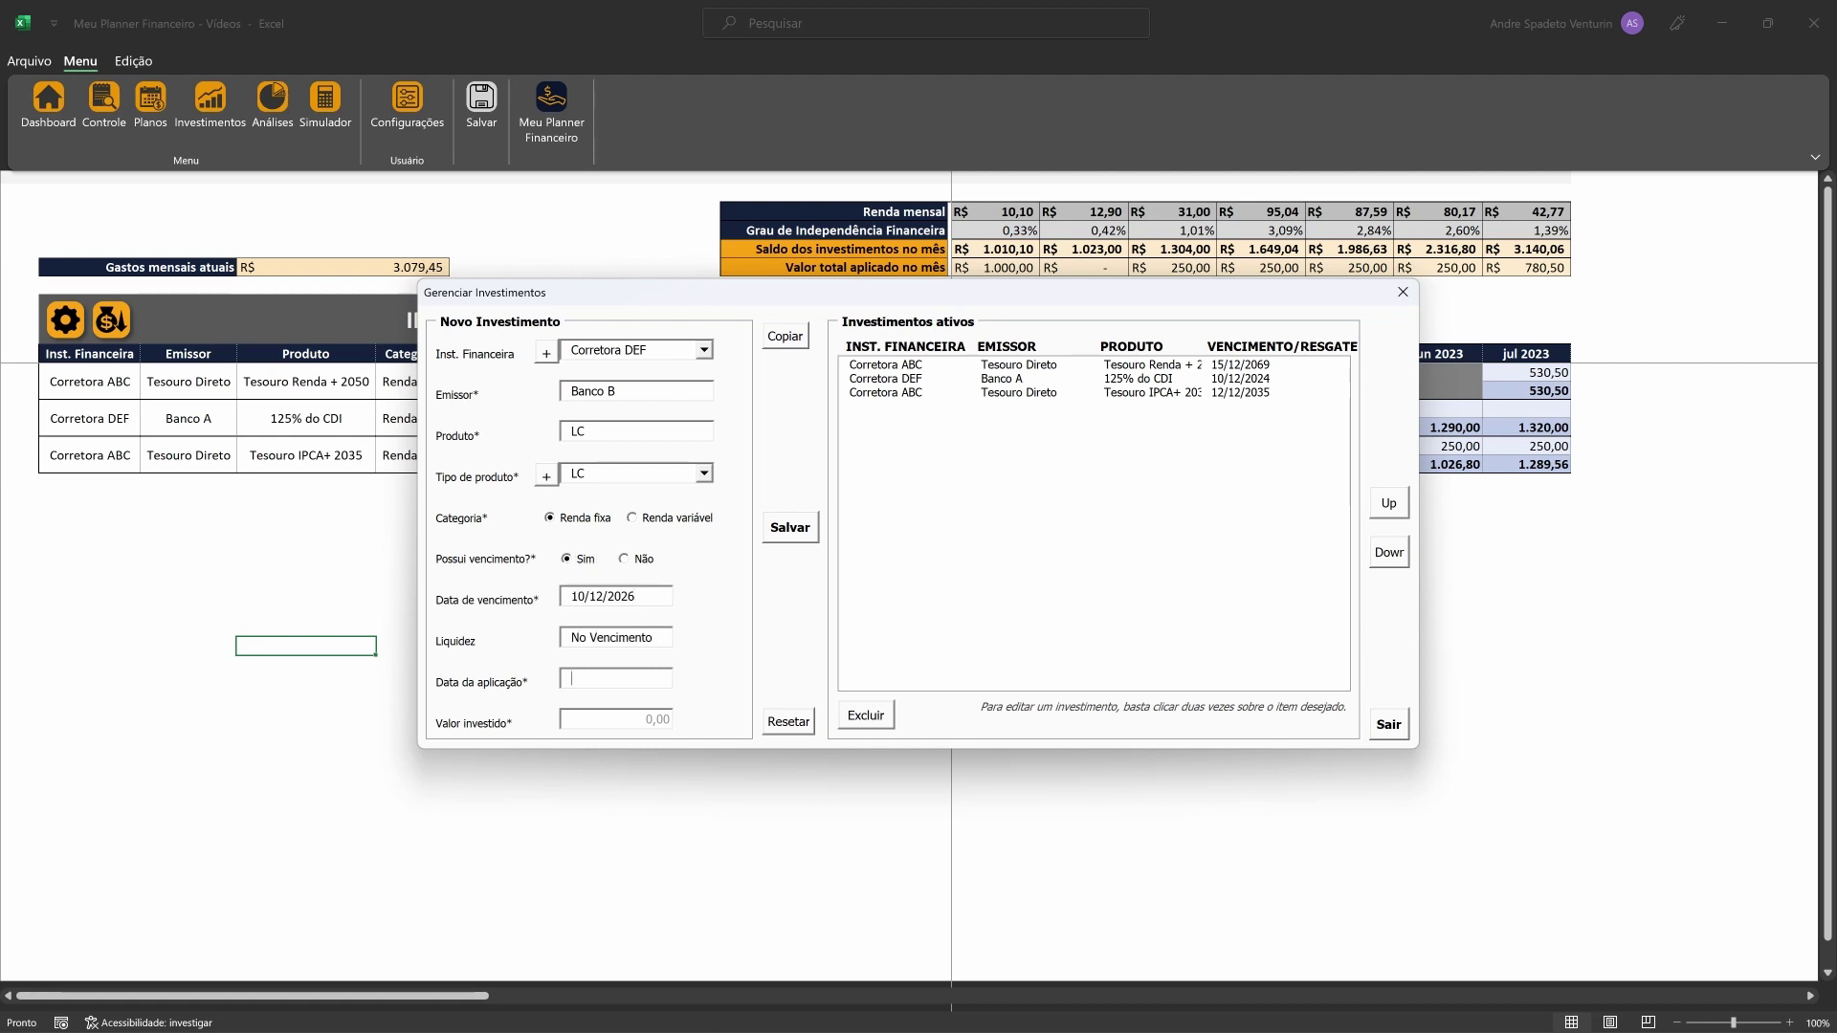
Set the LC investment's application date to 07/2023 and invested amount to 2000, save it and close the form
{"action": "type", "text": "07/2023"}
{"action": "left_click", "coordinate": [630, 724]}
{"action": "type", "text": "2000"}
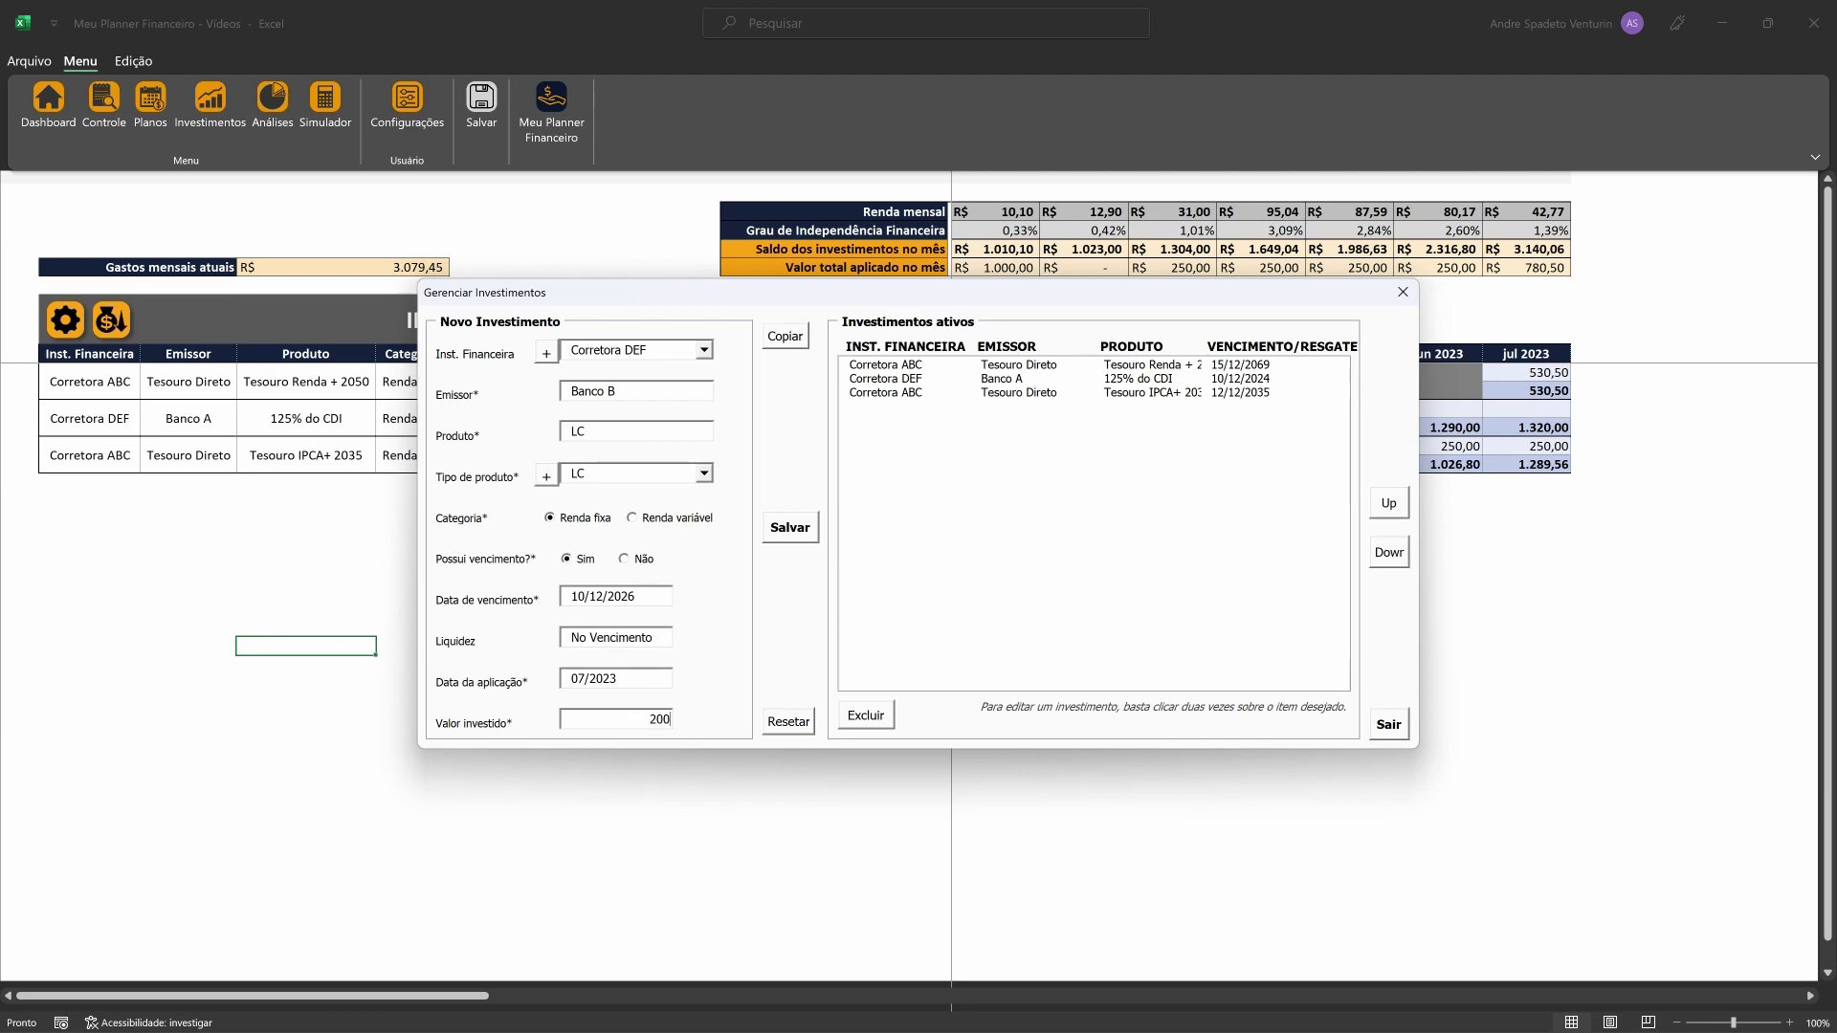
{"action": "left_click", "coordinate": [789, 525]}
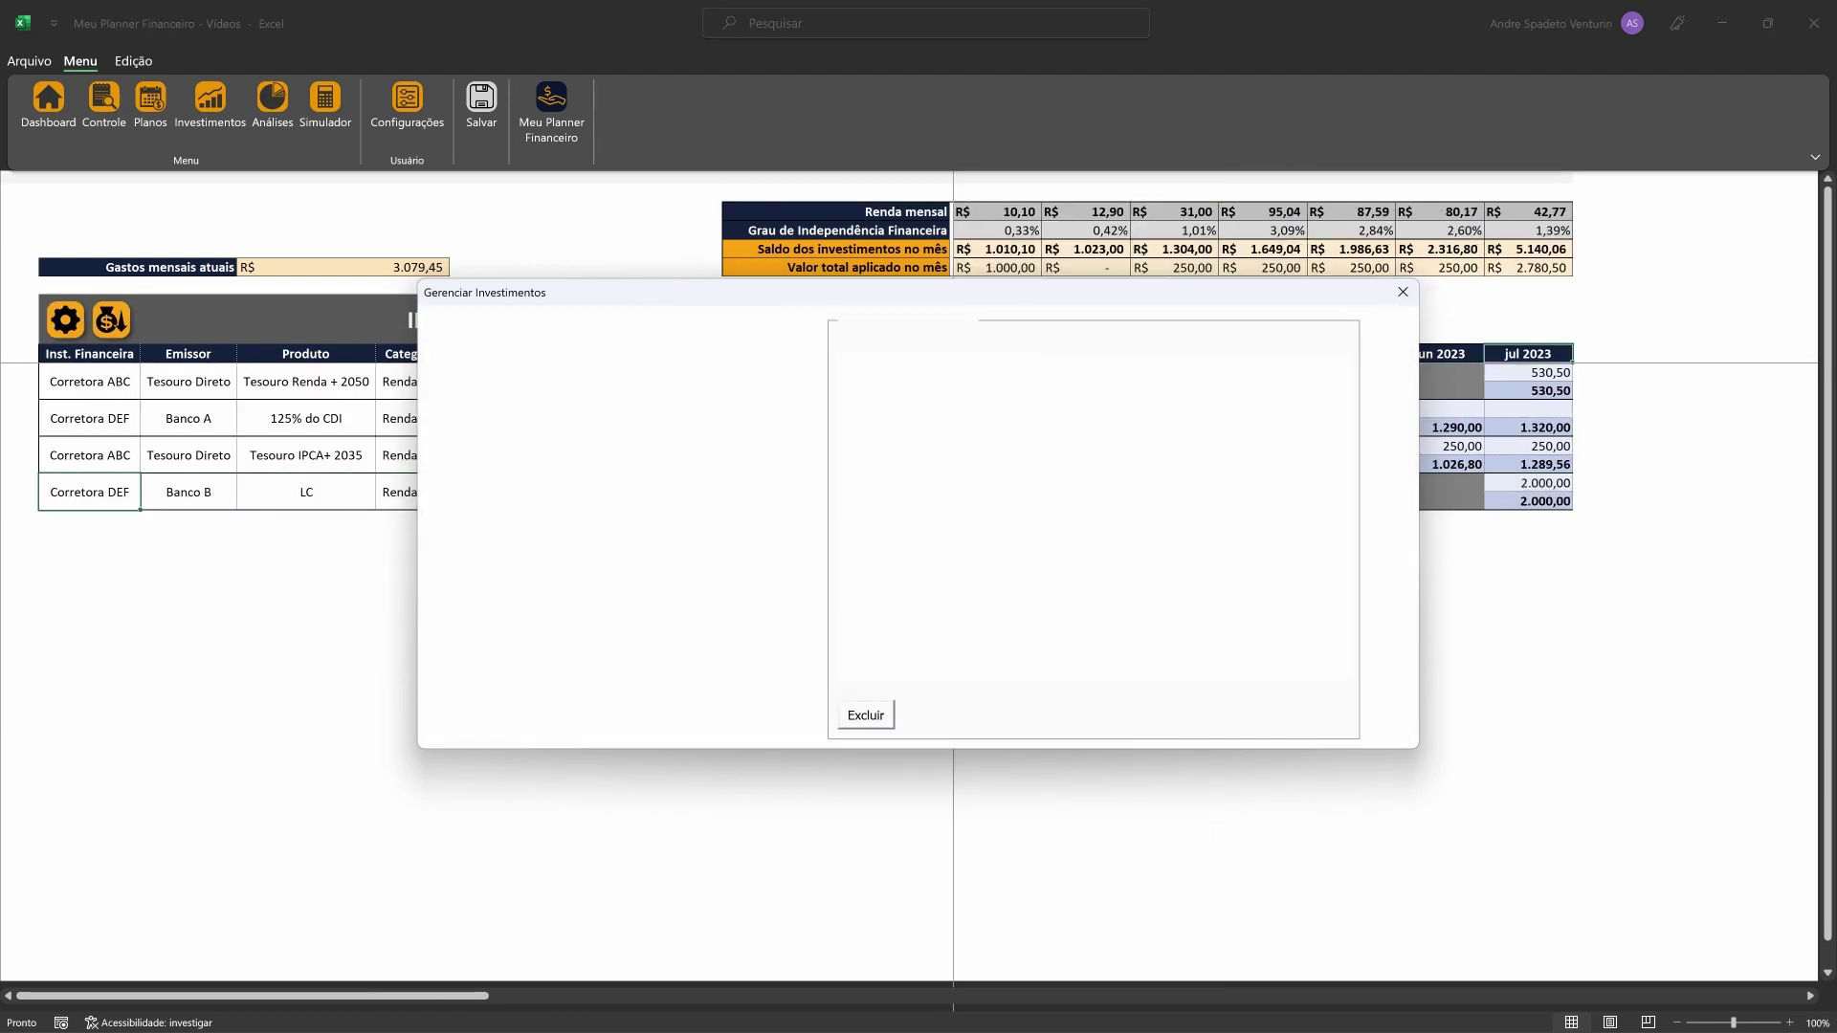
{"action": "left_click", "coordinate": [1389, 724]}
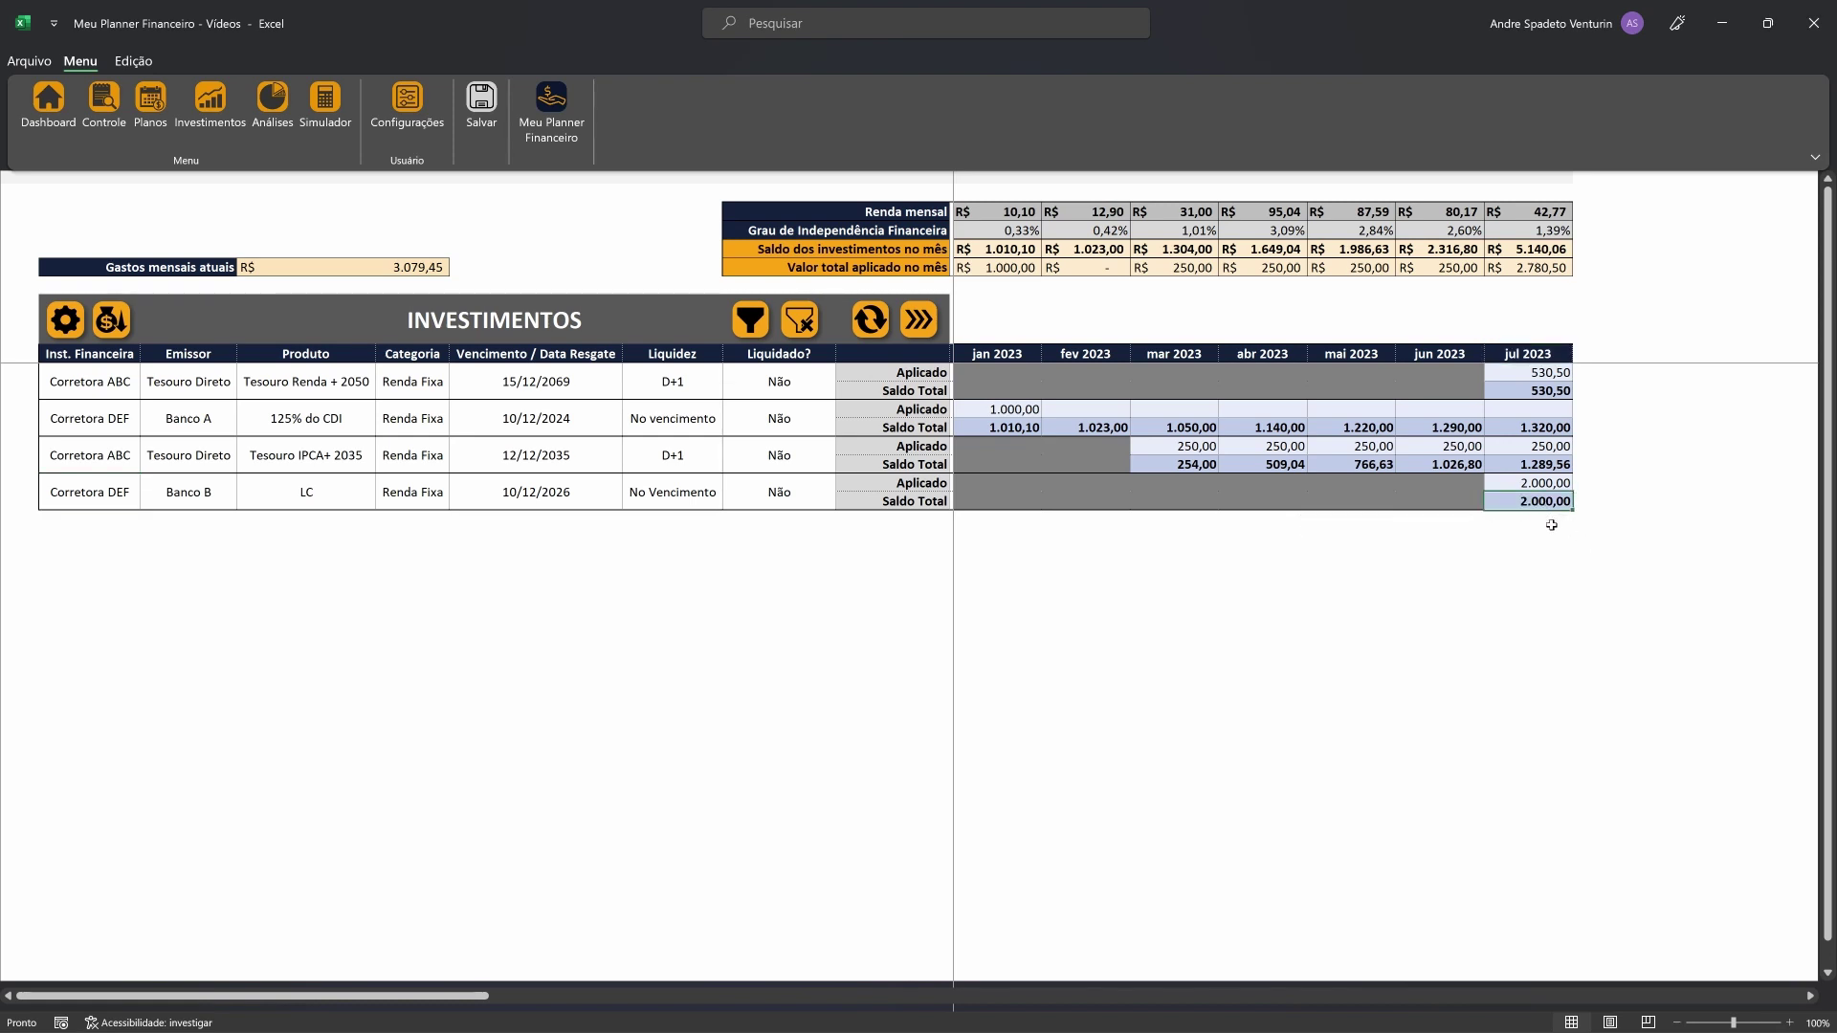
Set the LC investment's Saldo Total for jul 2023 to 2.407,10 and compare it with the applied amount
{"action": "type", "text": "2.407"}
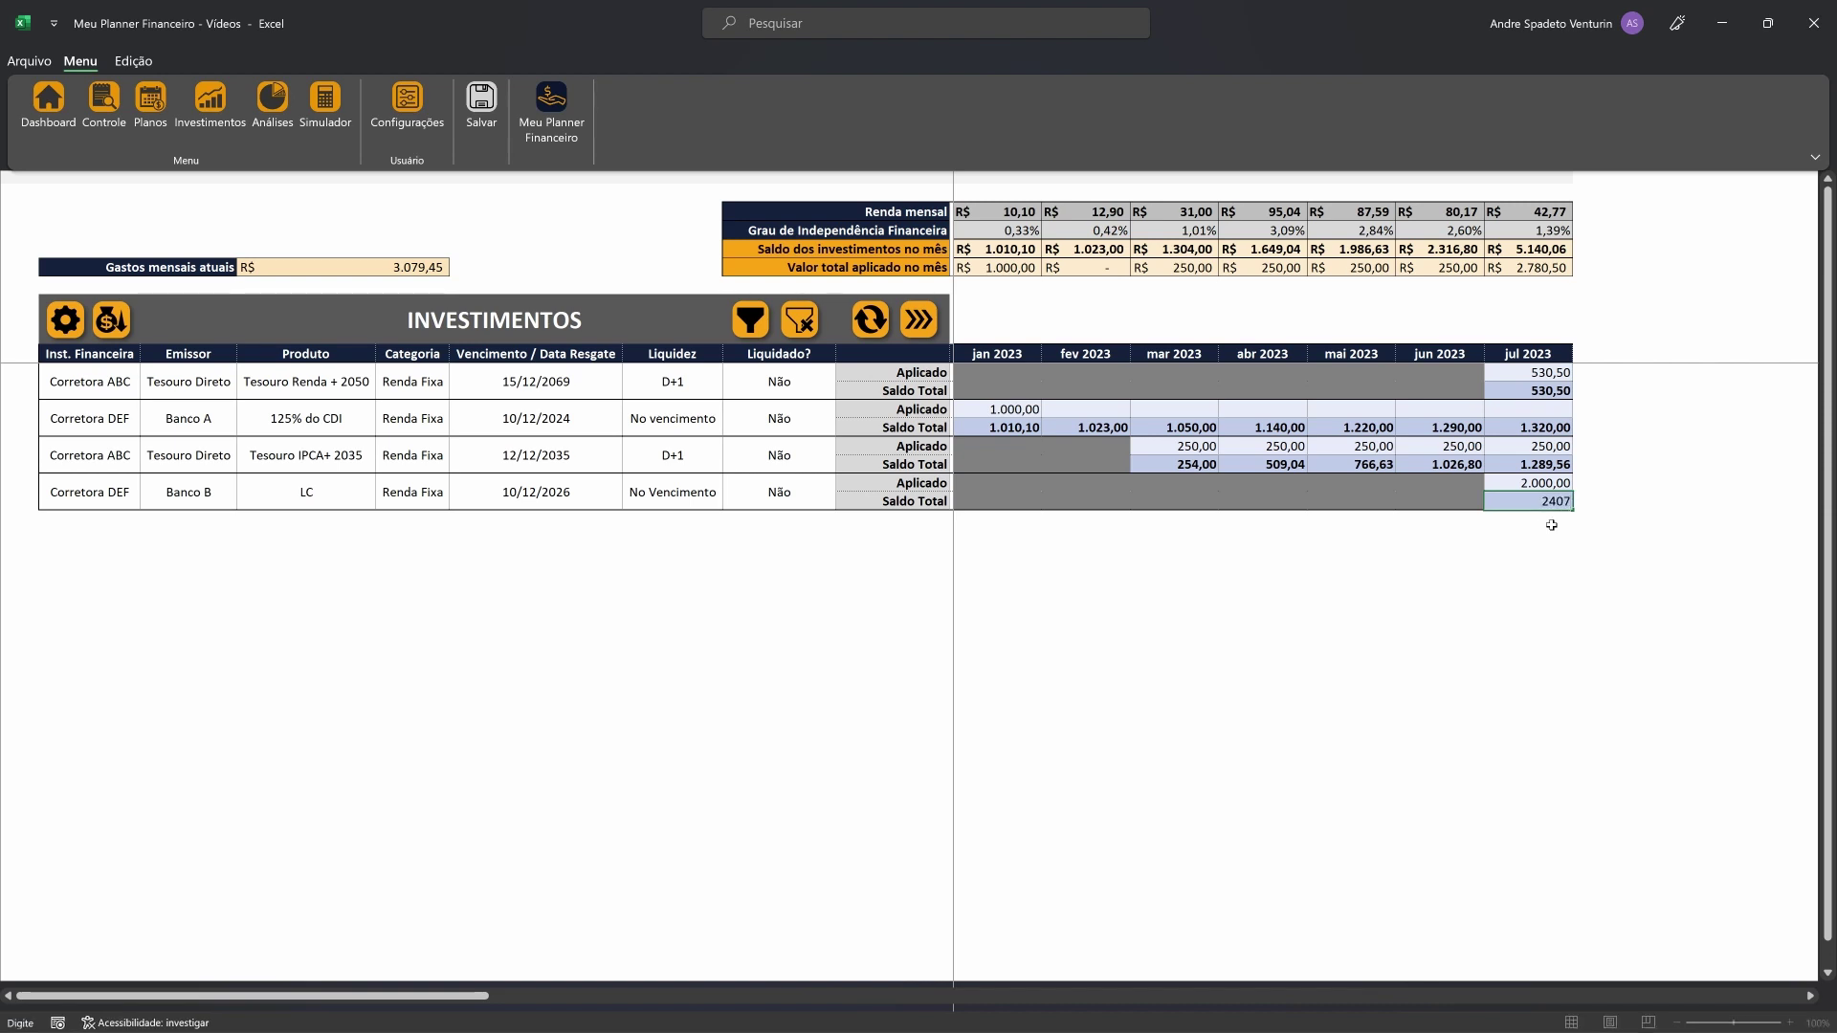
{"action": "type", "text": ",10"}
{"action": "key", "text": "Return"}
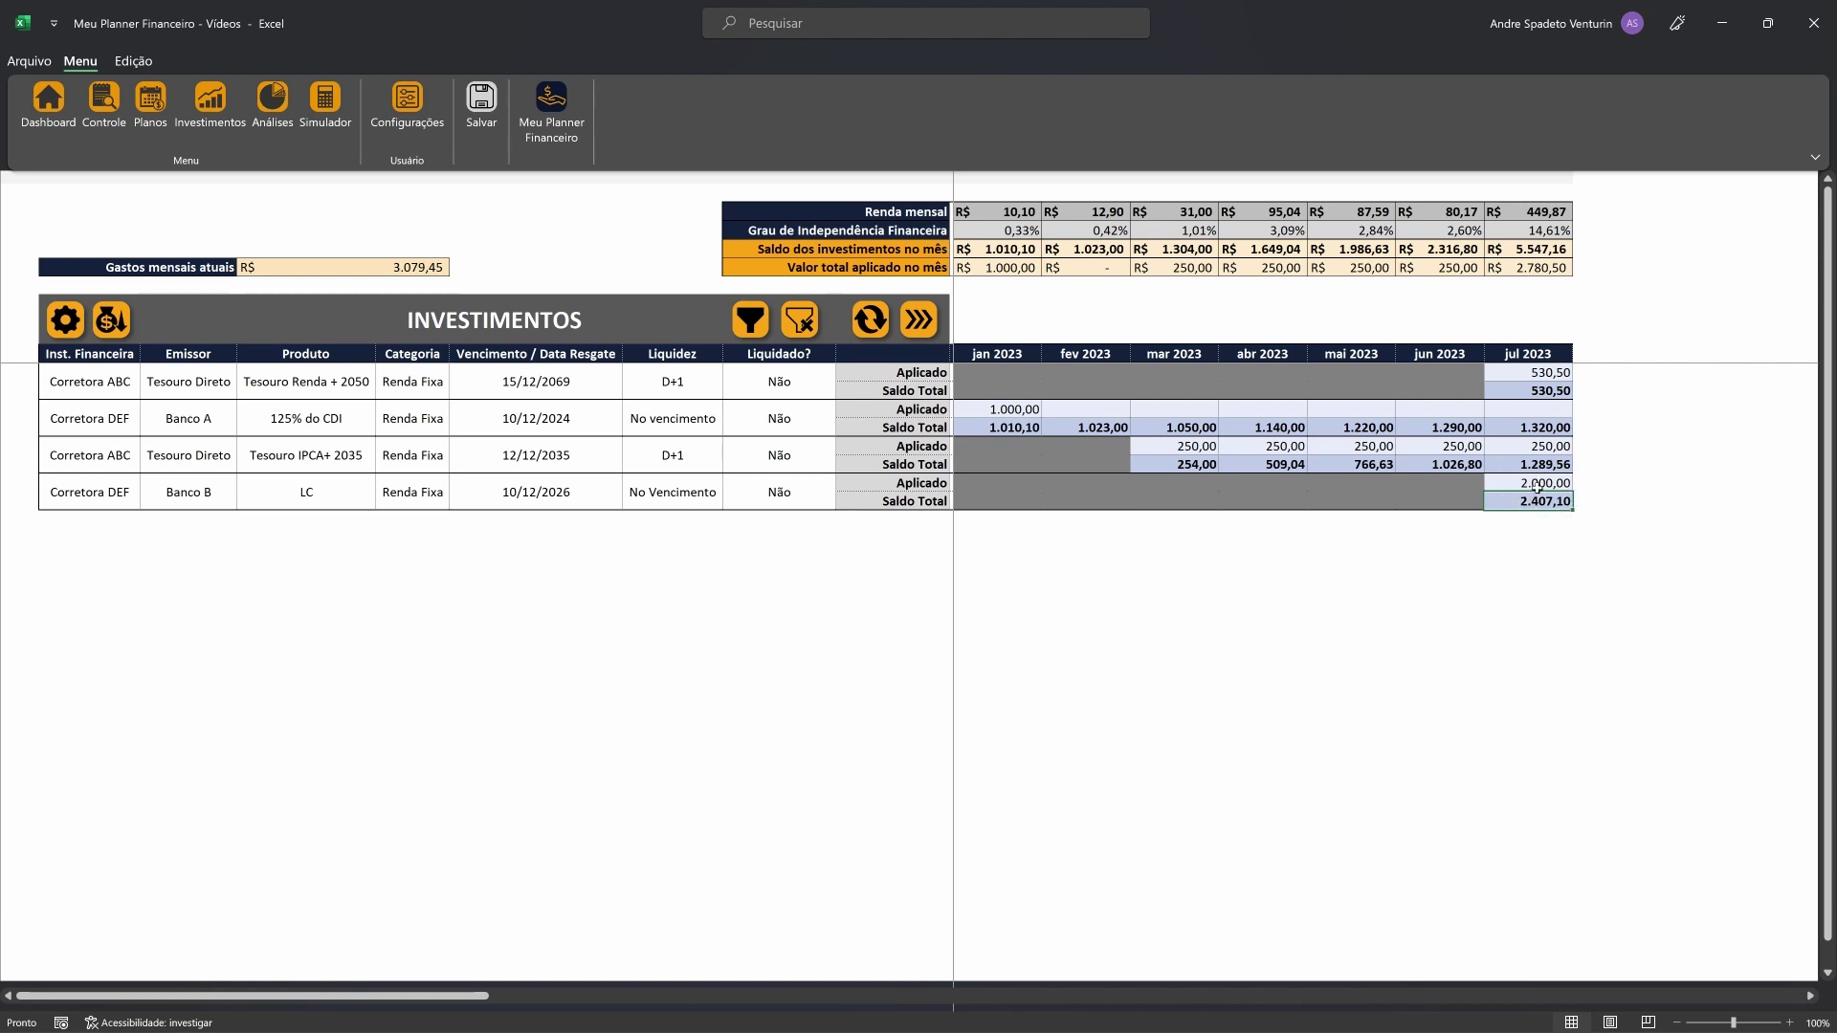
{"action": "left_click_drag", "start_coordinate": [1537, 486], "coordinate": [1539, 502]}
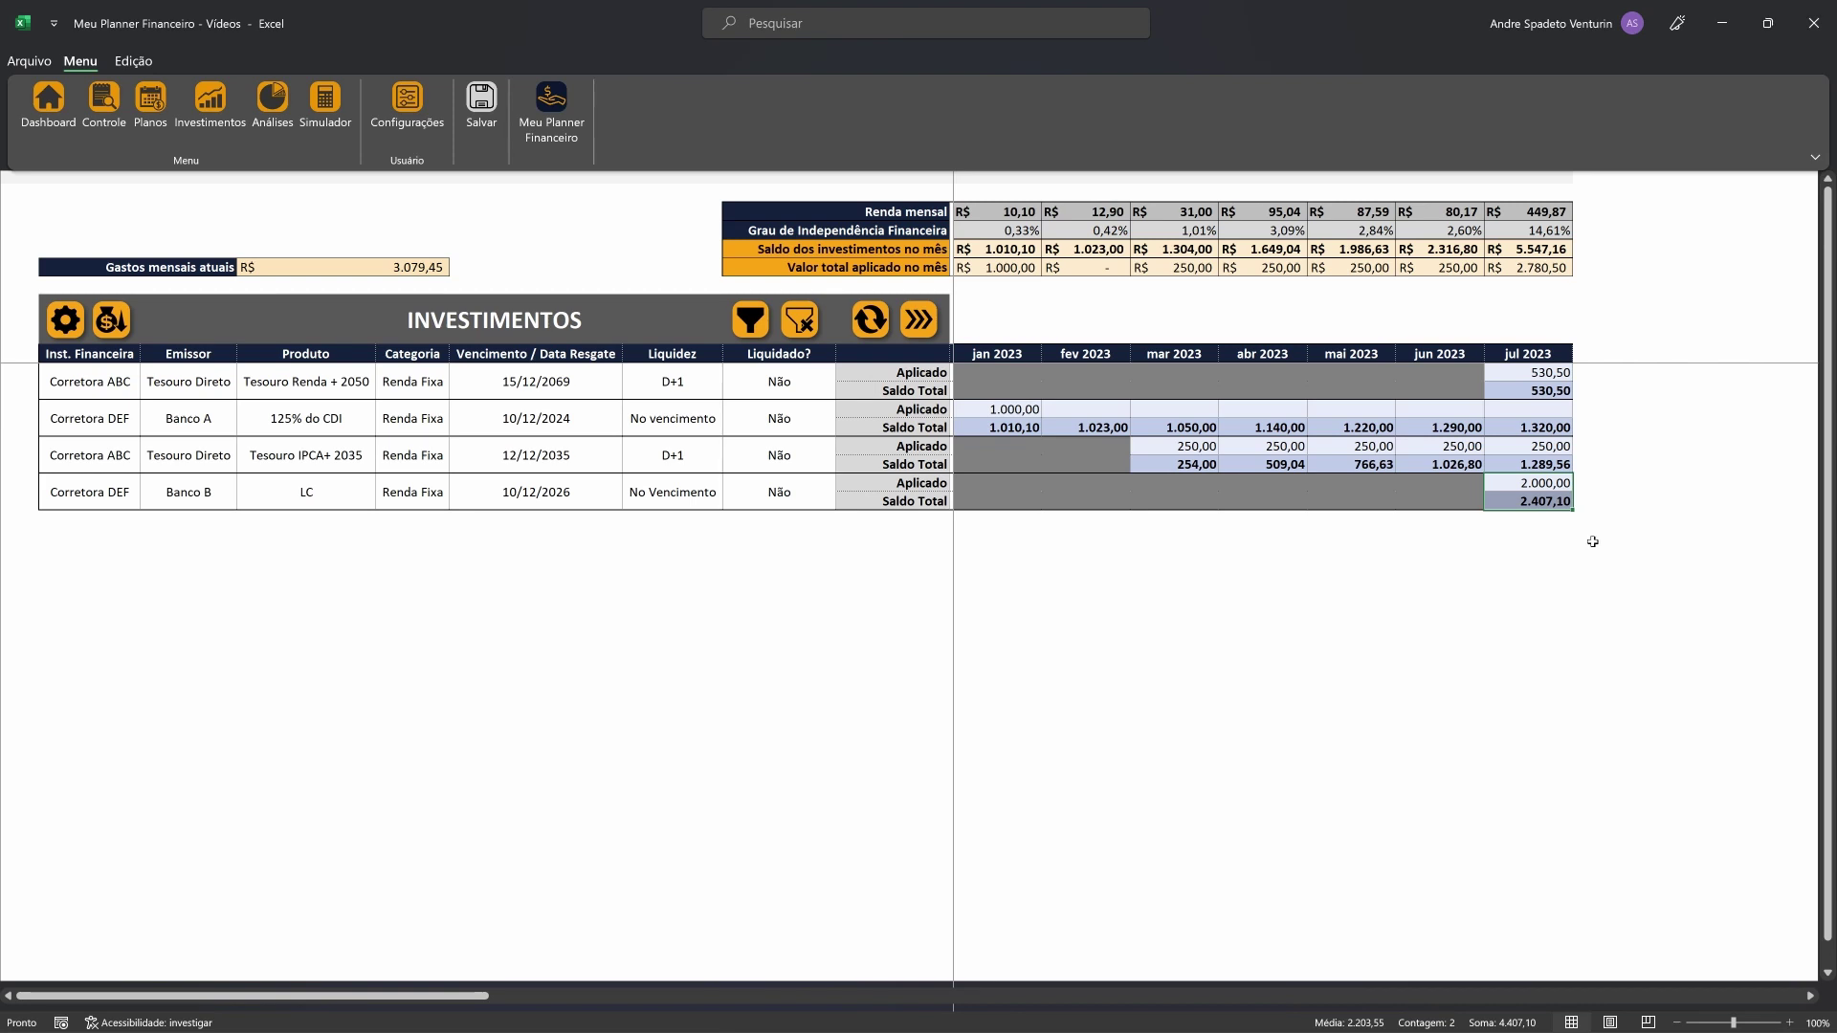
{"action": "left_click", "coordinate": [1557, 504]}
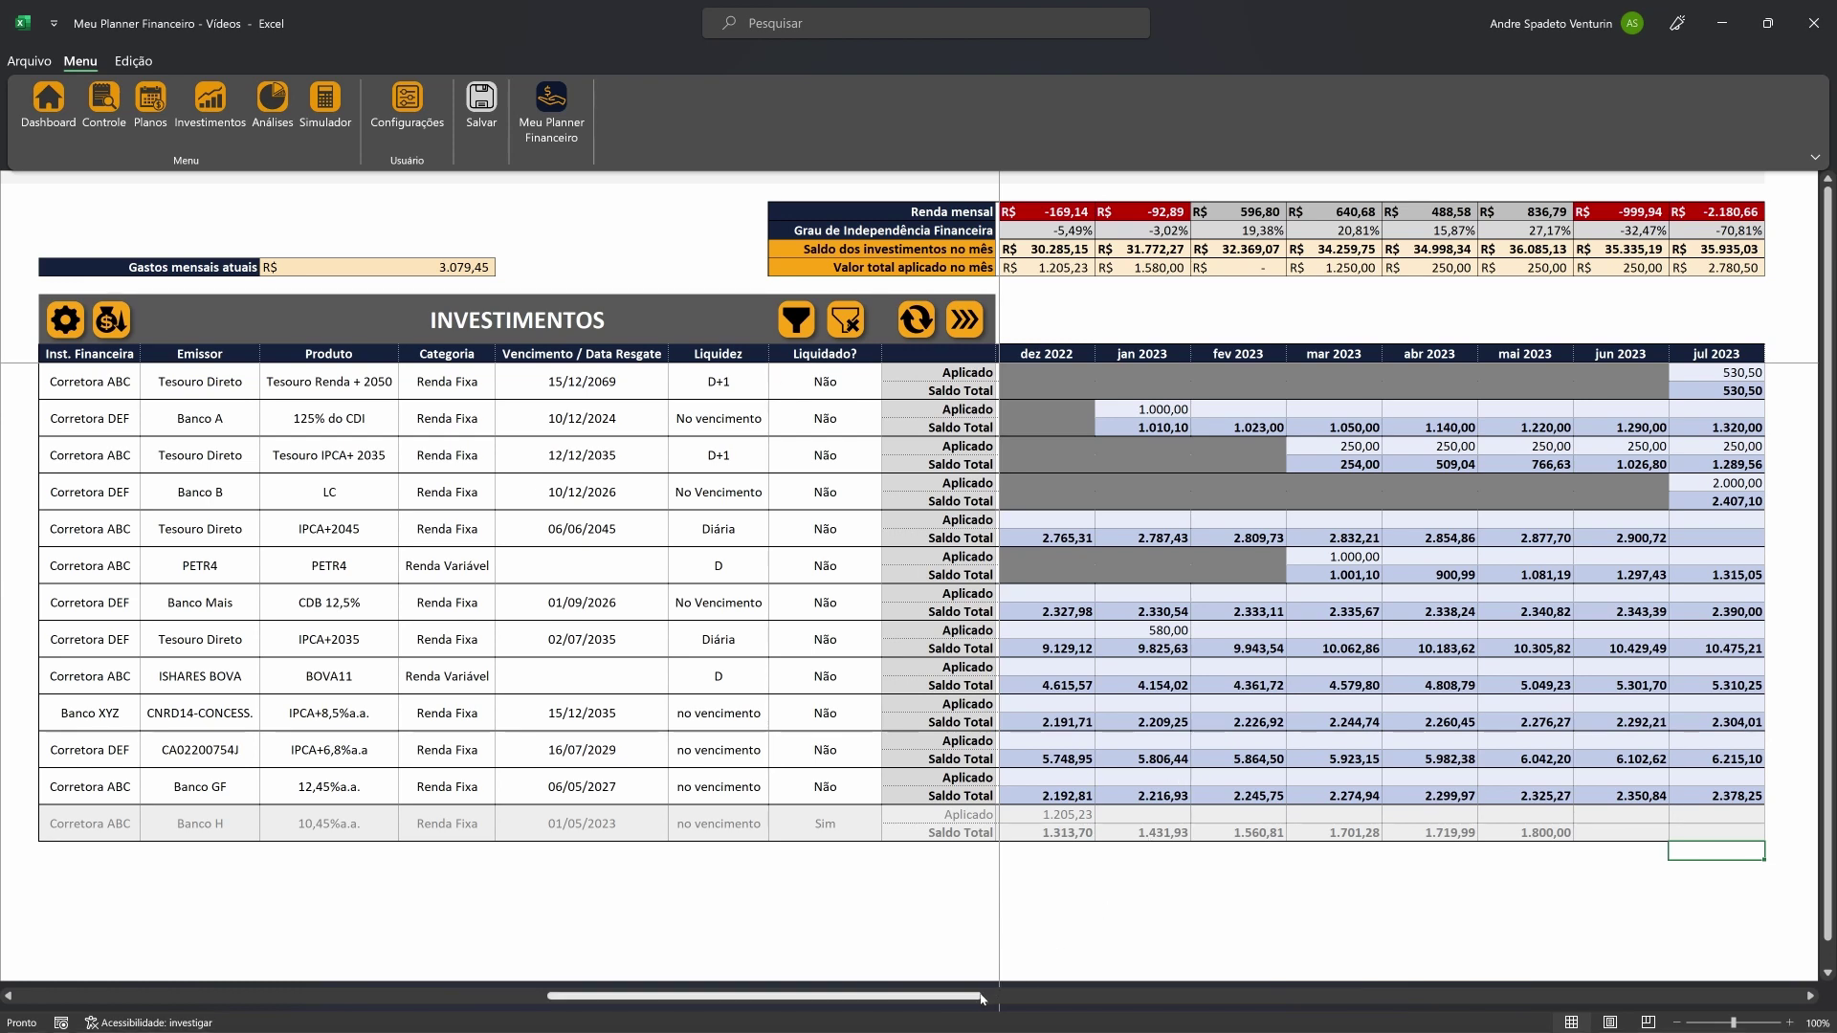
Examine the investment history from jan 2022 and Banco H's maturity, mai and jun 2023 cells alongside the Renda mensal row
{"action": "left_click_drag", "start_coordinate": [976, 996], "coordinate": [400, 997]}
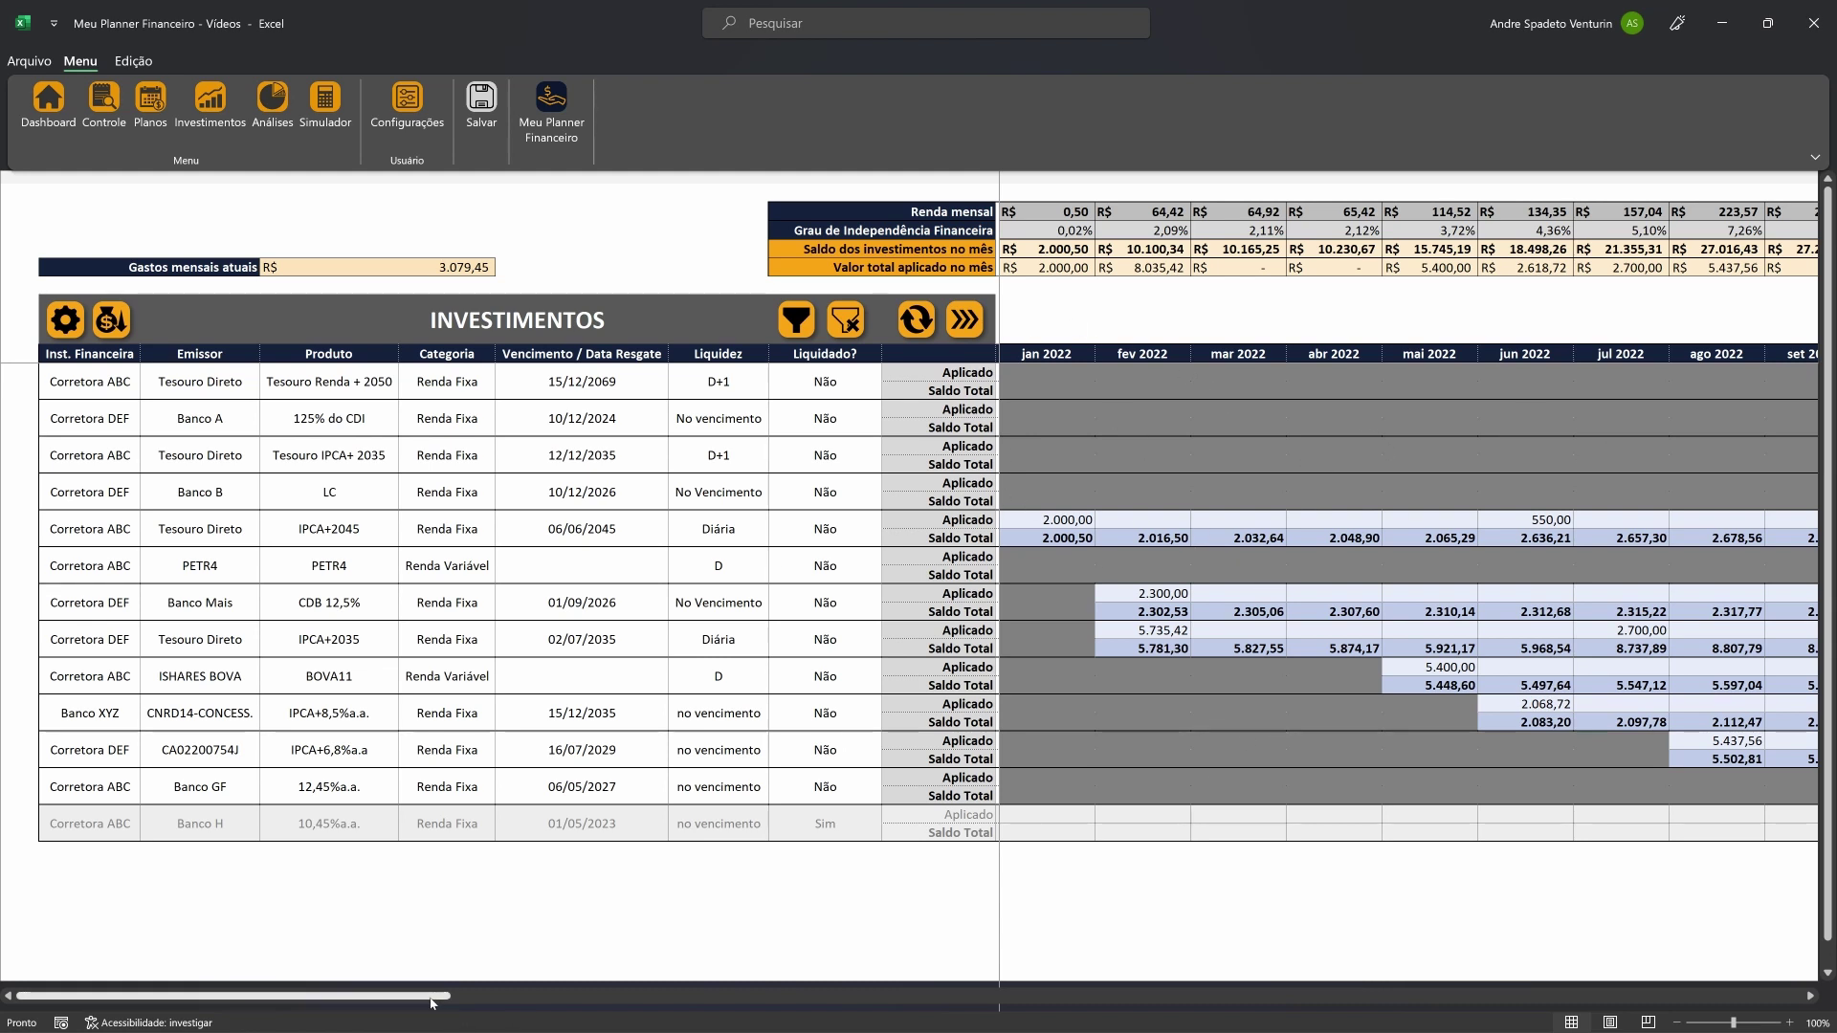
{"action": "left_click_drag", "start_coordinate": [431, 997], "coordinate": [1007, 995]}
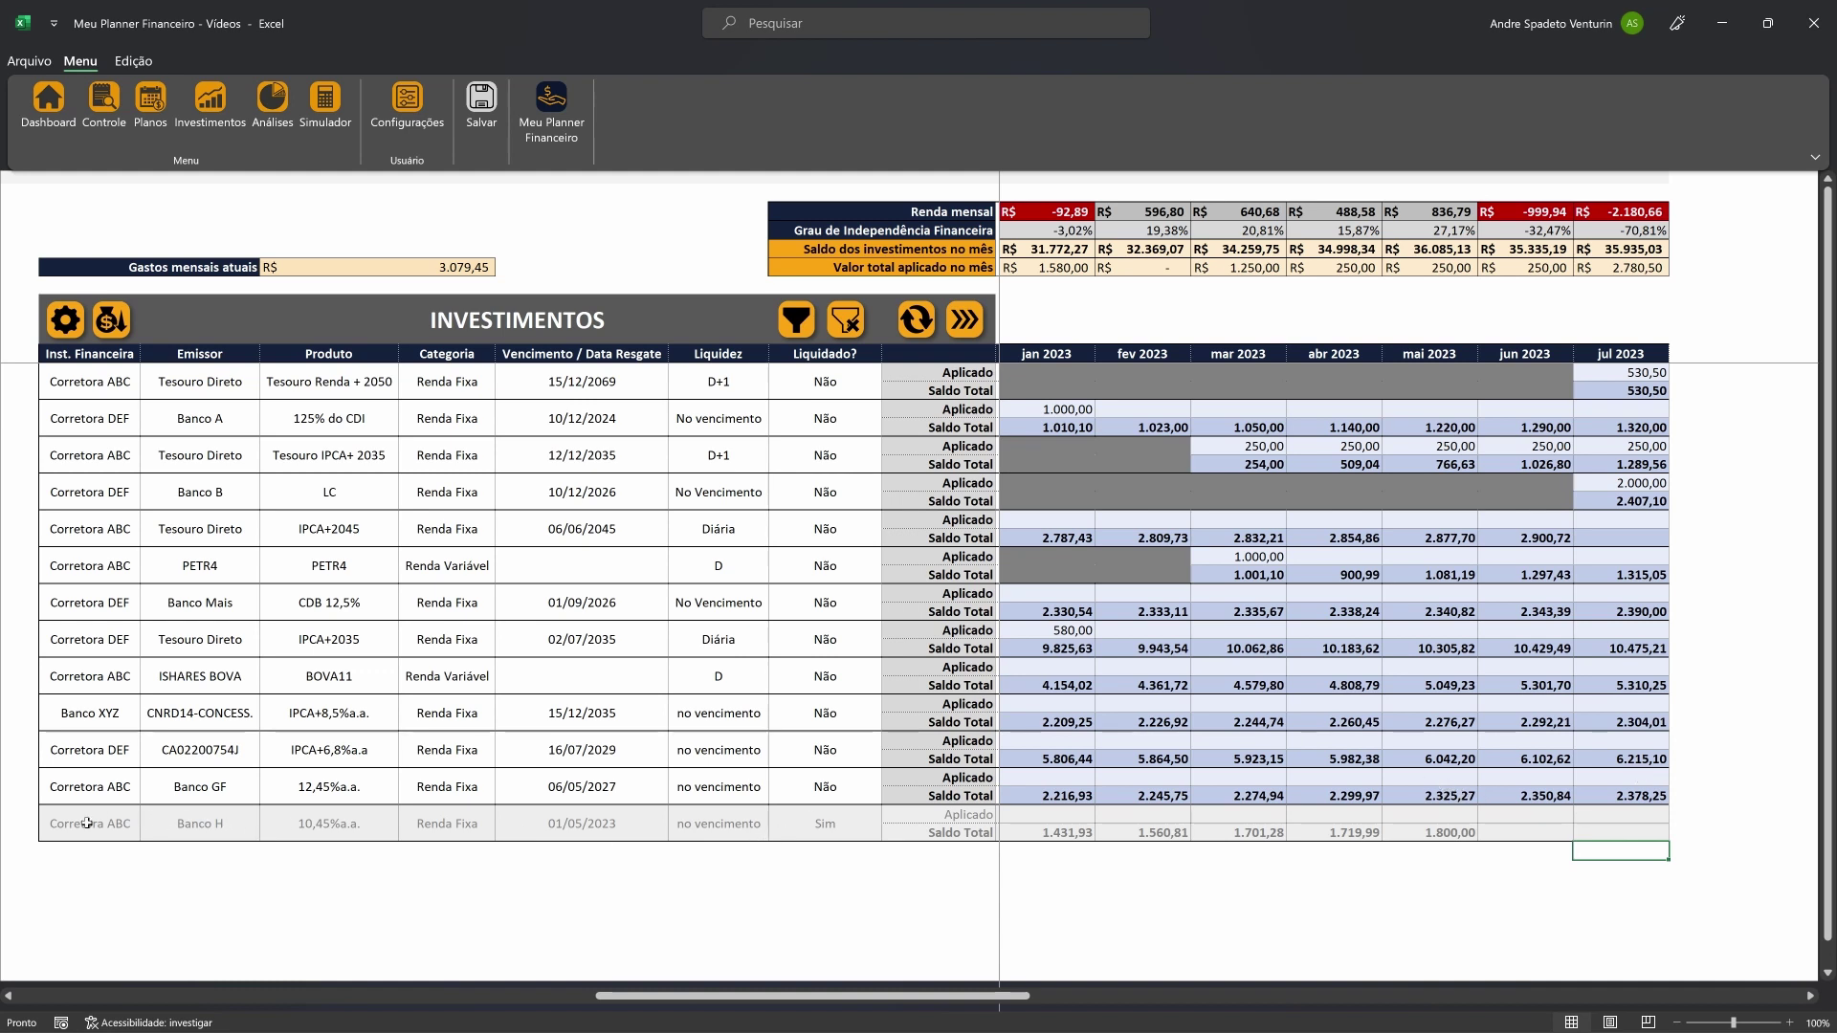
{"action": "left_click_drag", "start_coordinate": [86, 823], "coordinate": [378, 824]}
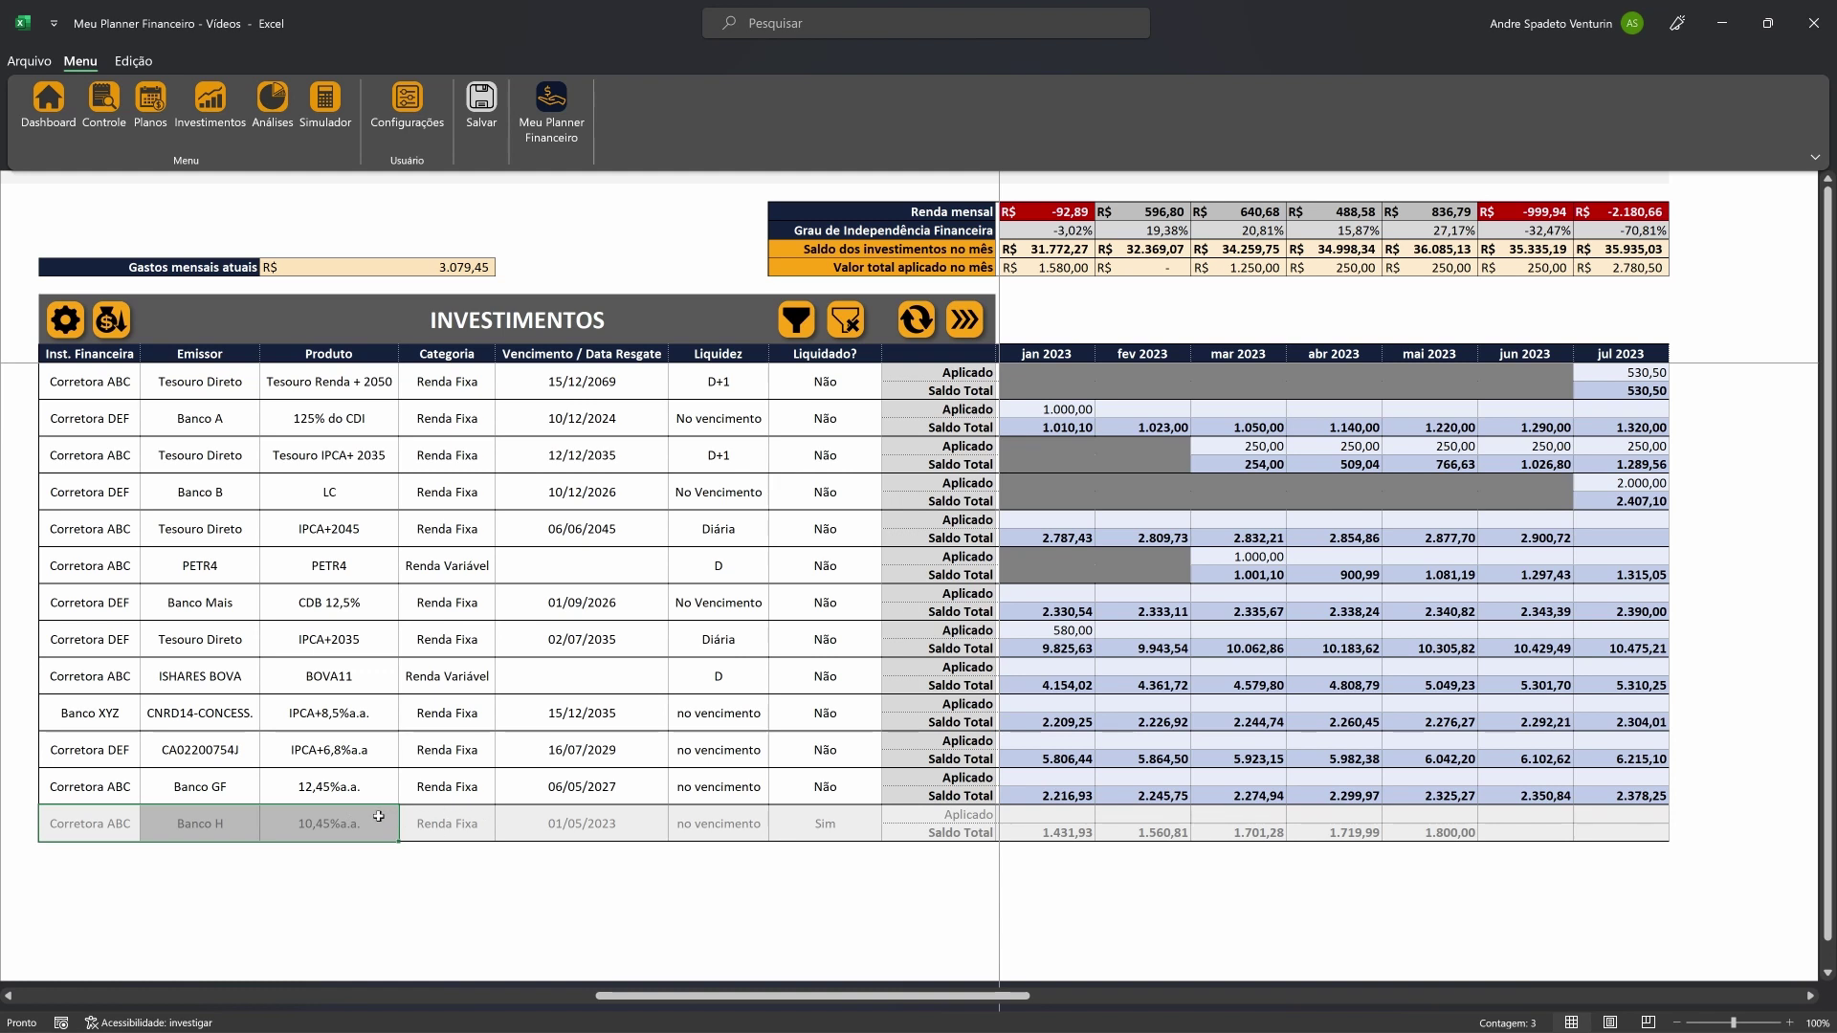
{"action": "left_click", "coordinate": [379, 817]}
{"action": "left_click", "coordinate": [450, 826]}
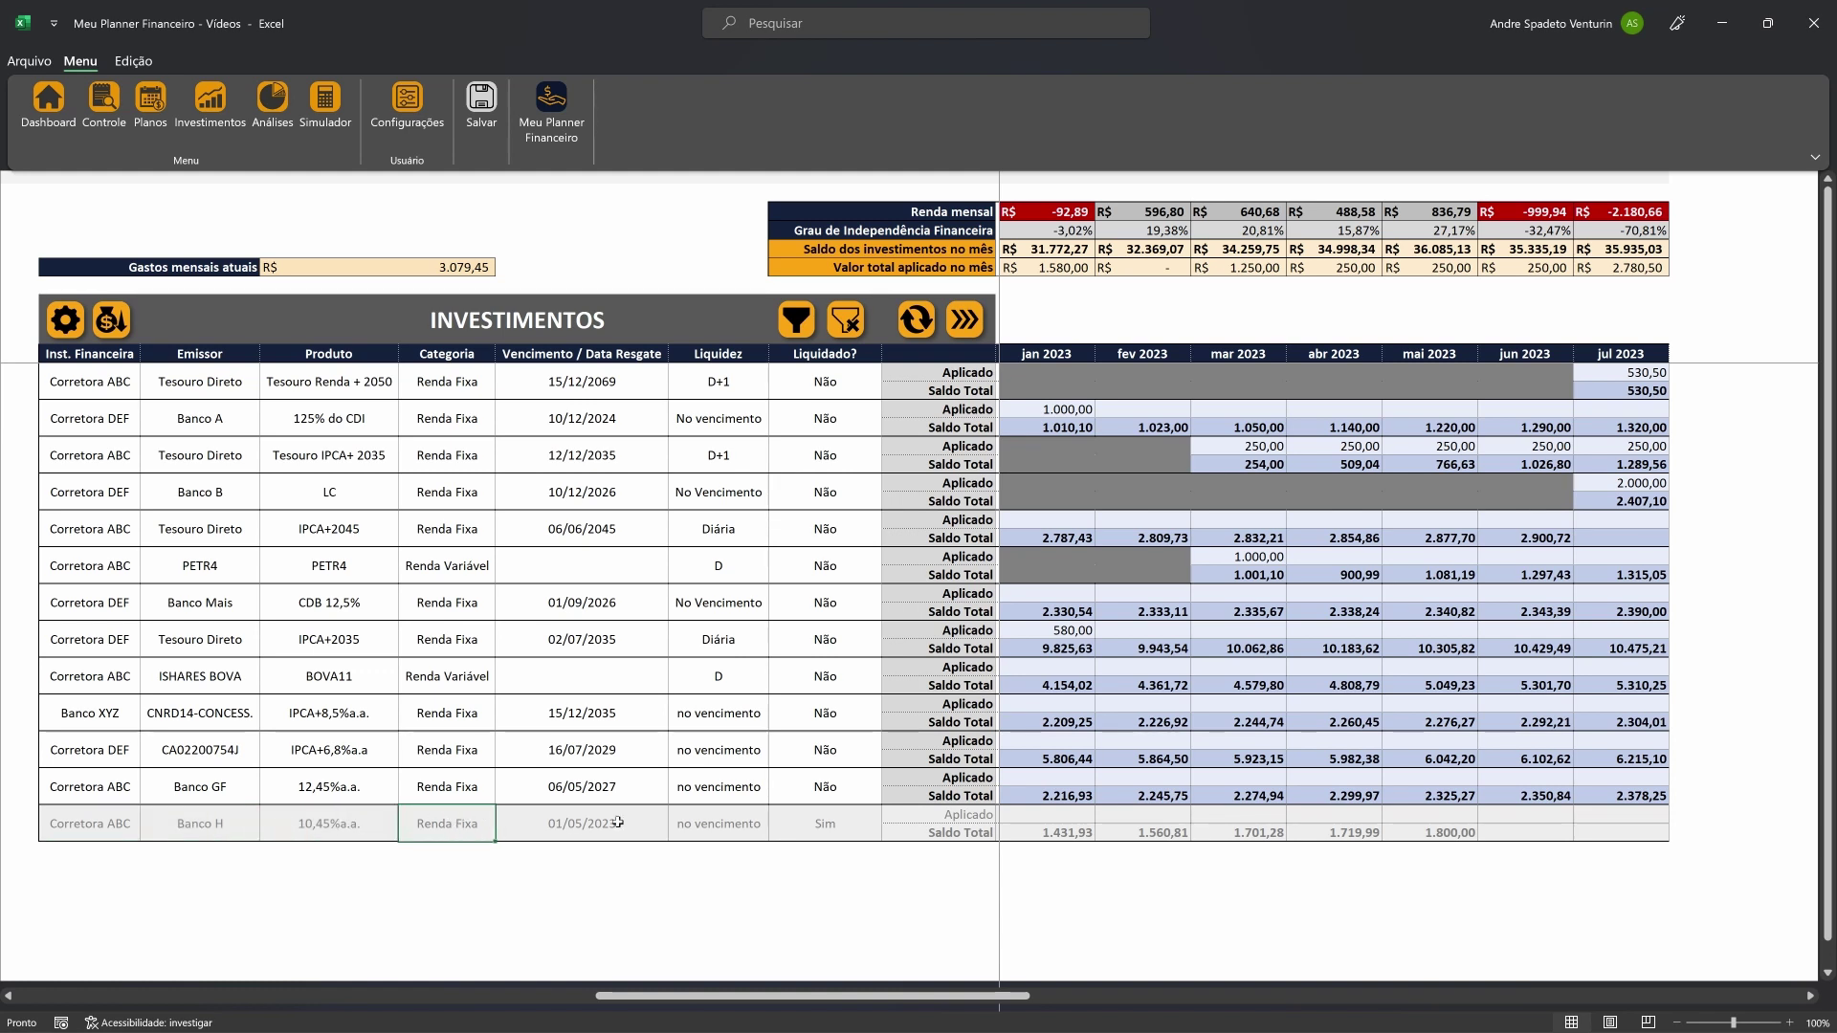
{"action": "left_click", "coordinate": [588, 835]}
{"action": "left_click", "coordinate": [1454, 833]}
{"action": "left_click", "coordinate": [1524, 821]}
{"action": "left_click", "coordinate": [1525, 832]}
{"action": "left_click", "coordinate": [1539, 214]}
{"action": "left_click", "coordinate": [1454, 830]}
{"action": "left_click", "coordinate": [1406, 849]}
Start a redemption of the Banco H investment with a redemption-month balance of 1.800,00 and a net redeemed value of 1.739,10
{"action": "left_click", "coordinate": [112, 321]}
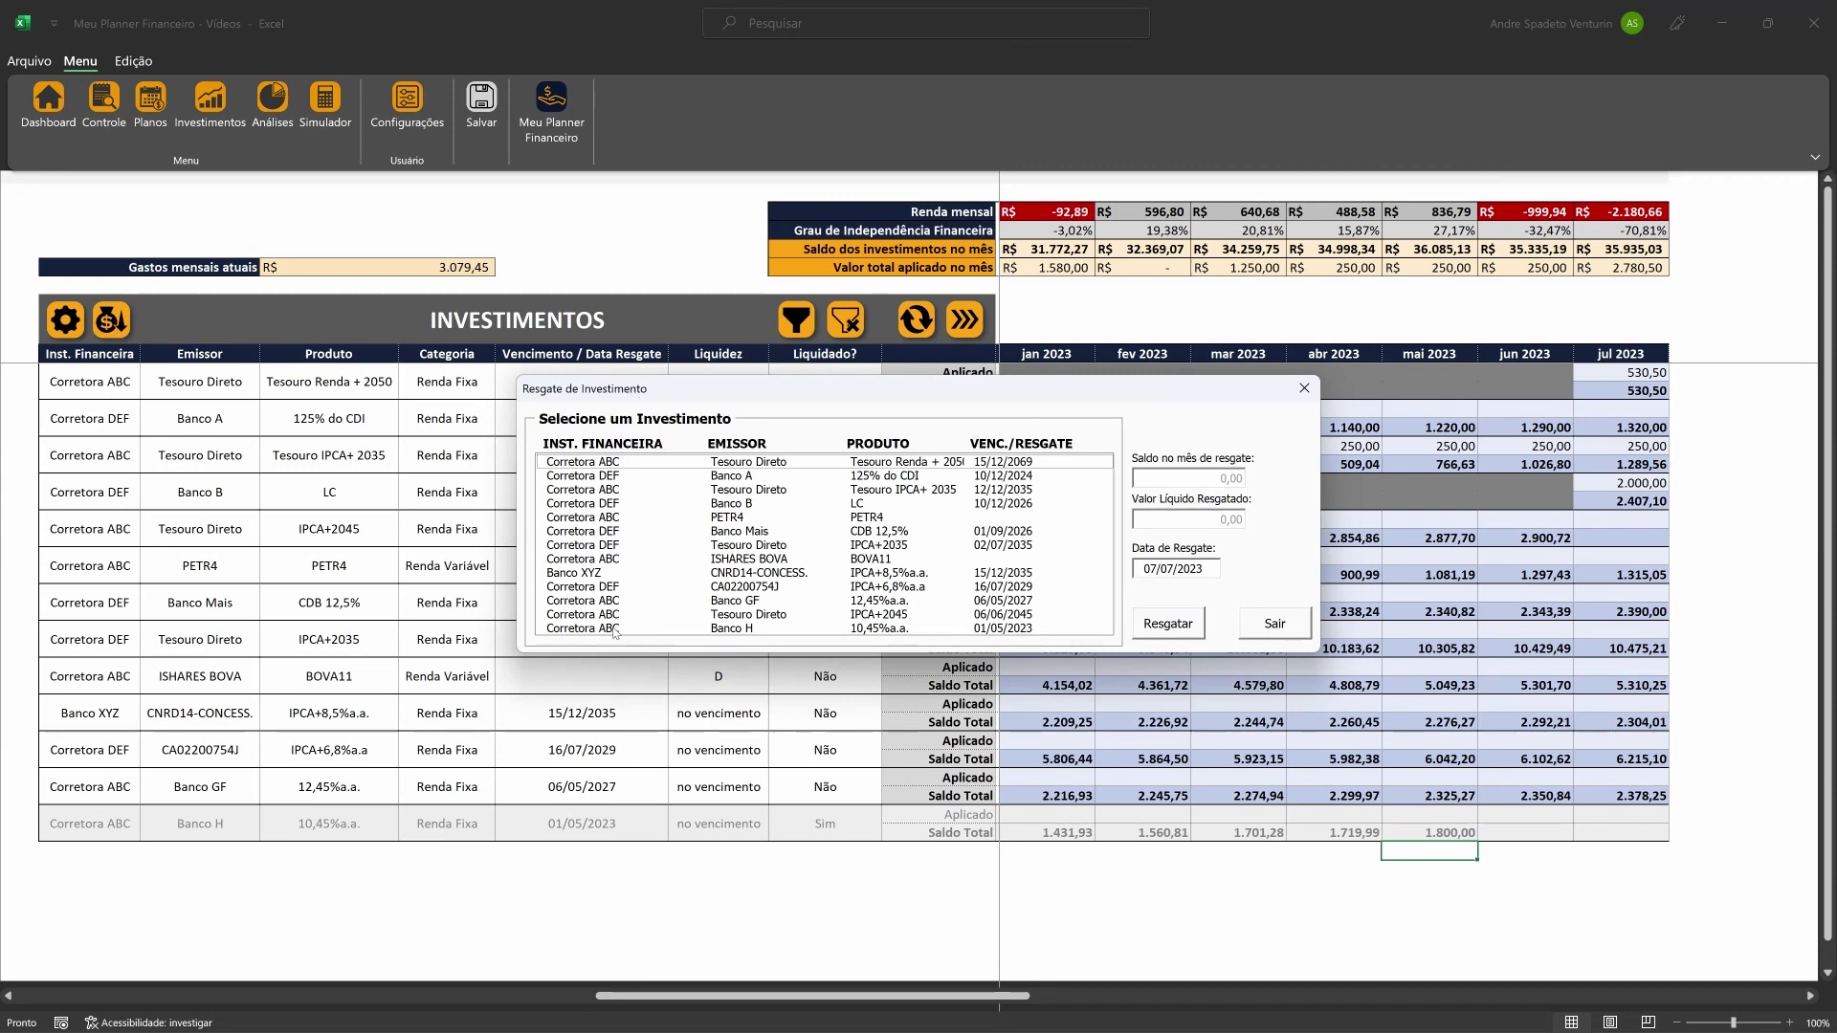
{"action": "left_click", "coordinate": [689, 628]}
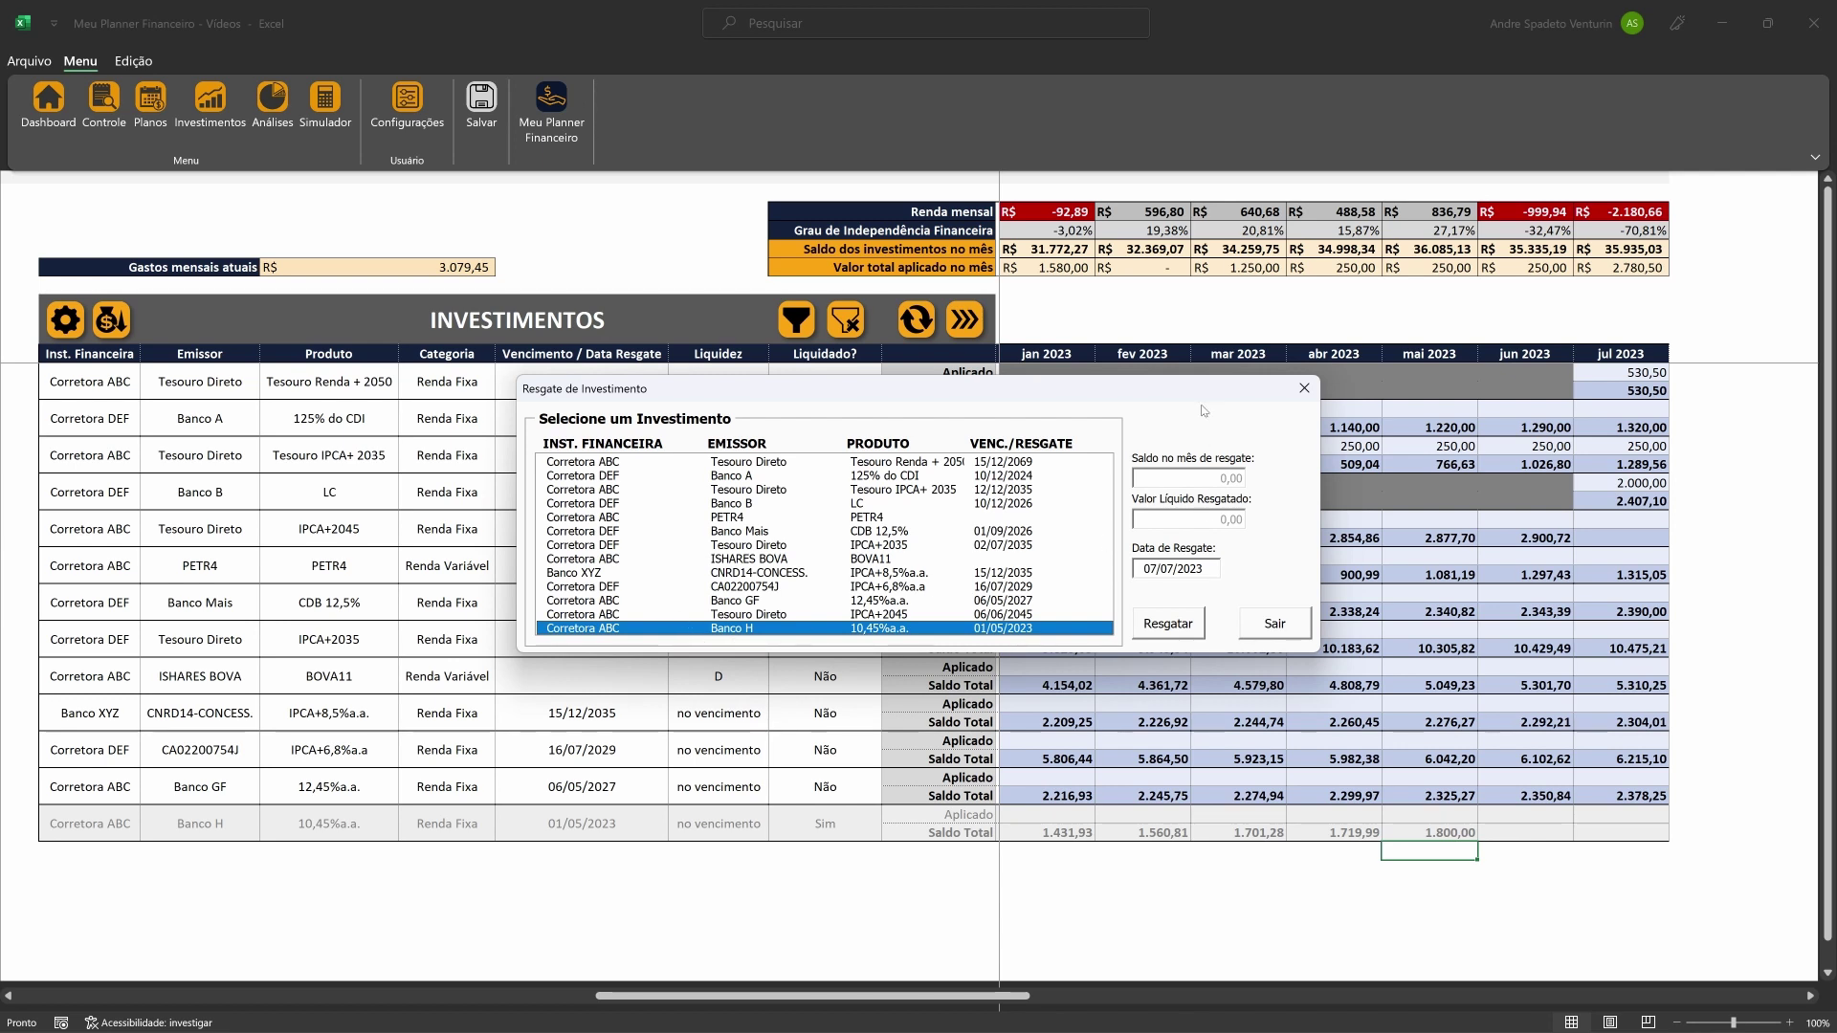
{"action": "left_click", "coordinate": [1218, 483]}
{"action": "type", "text": "1800"}
{"action": "left_click", "coordinate": [1211, 525]}
{"action": "type", "text": "1739,10"}
Date the Banco H redemption 01/05/2023, register it, and check the investment's mai 2023 applied amount and balance
{"action": "key", "text": "Tab"}
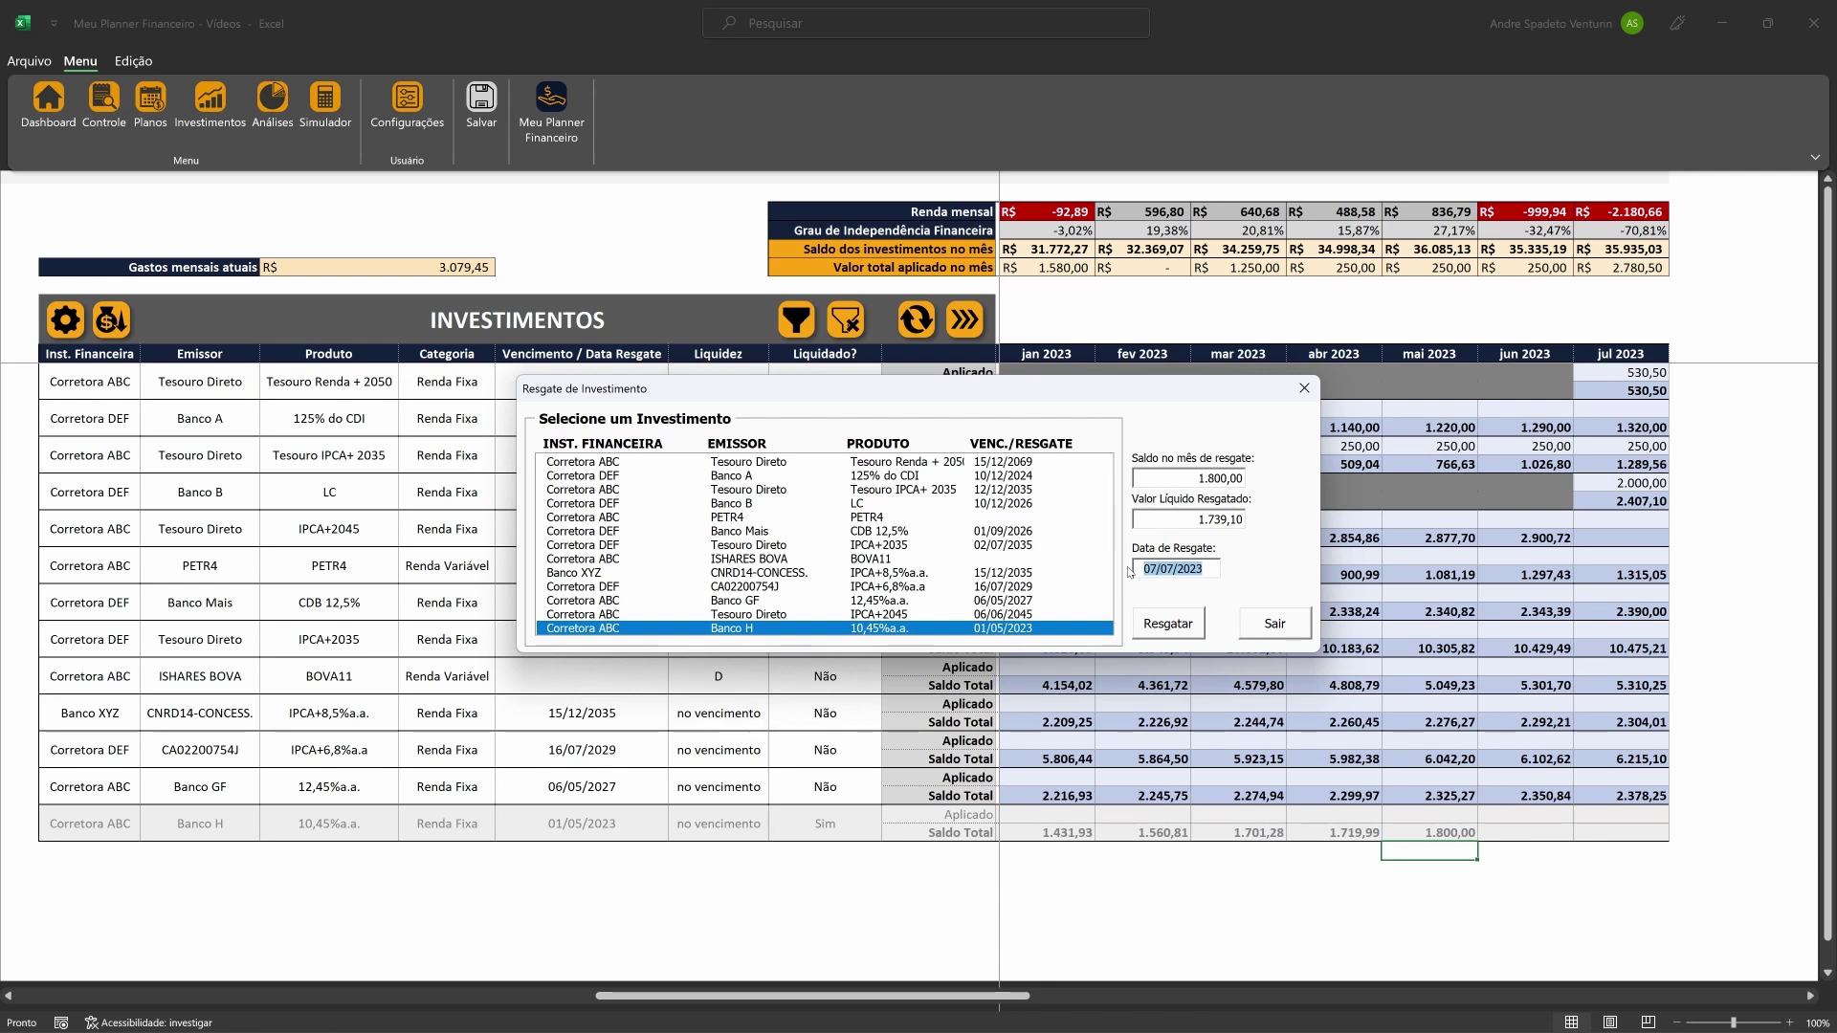
{"action": "type", "text": "01/05/2023"}
{"action": "left_click", "coordinate": [1168, 632]}
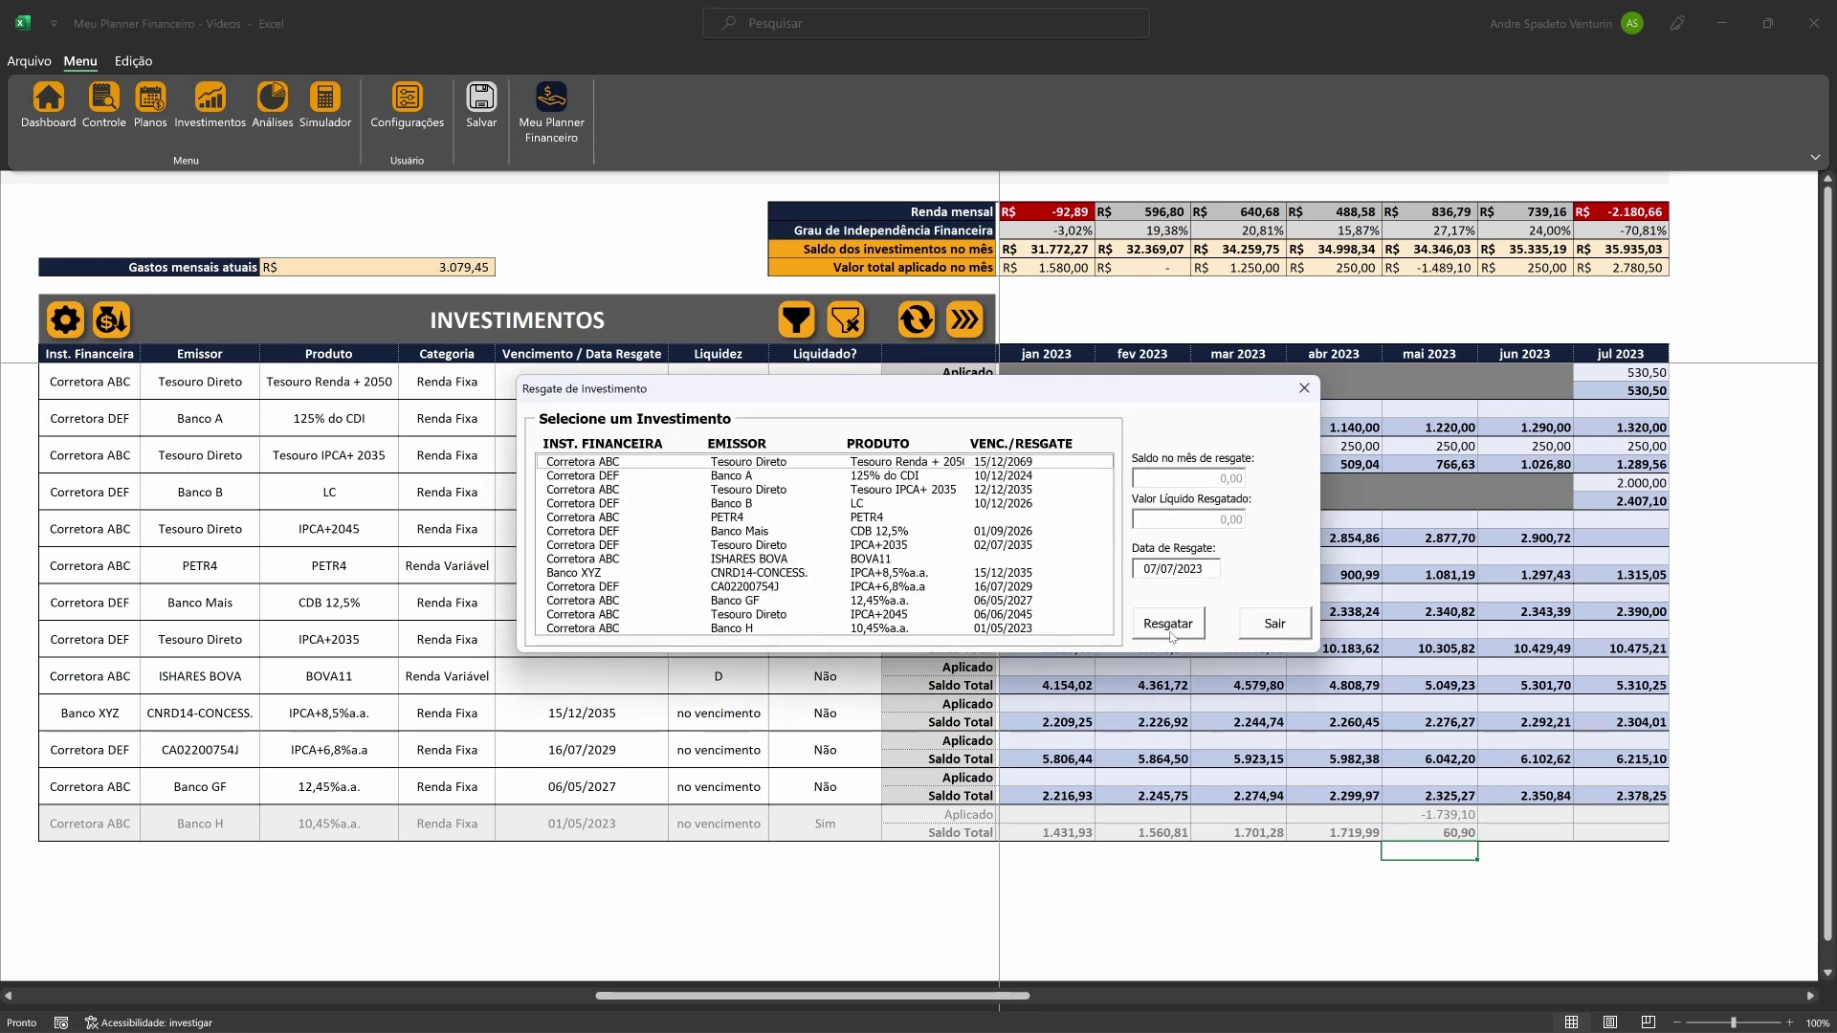
{"action": "left_click", "coordinate": [1274, 627]}
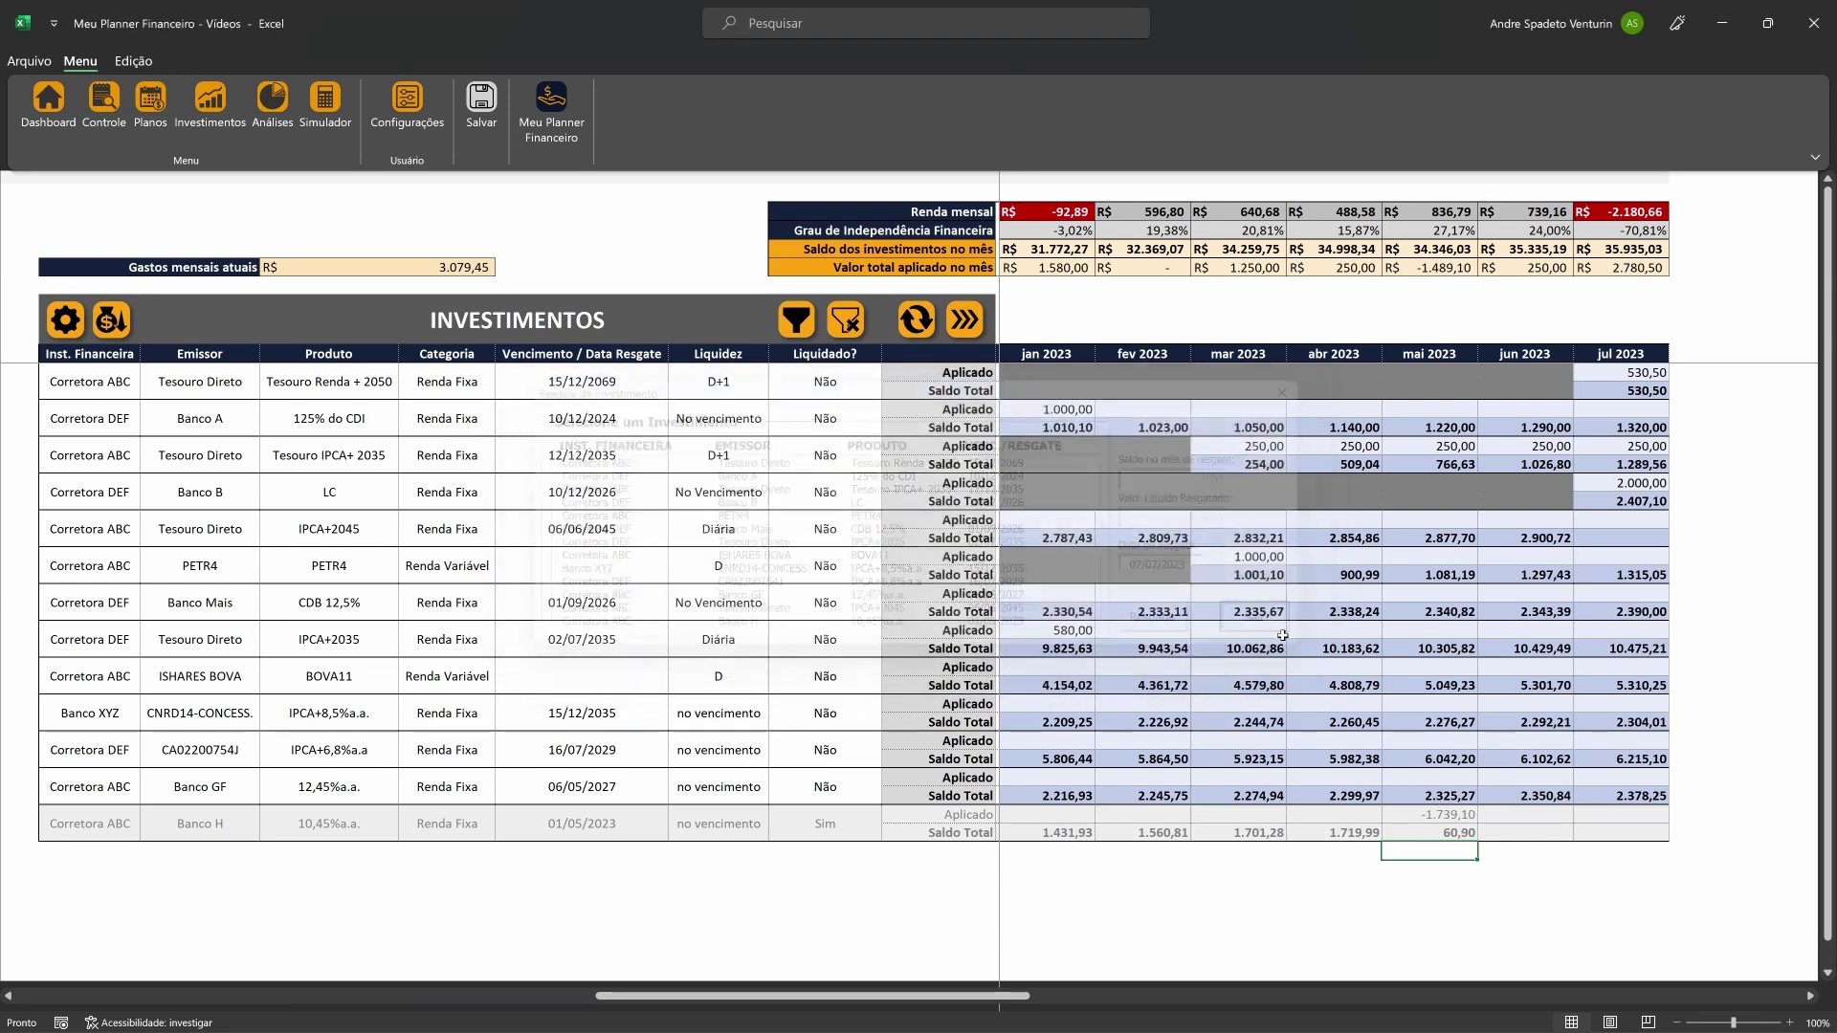
{"action": "left_click", "coordinate": [1435, 818]}
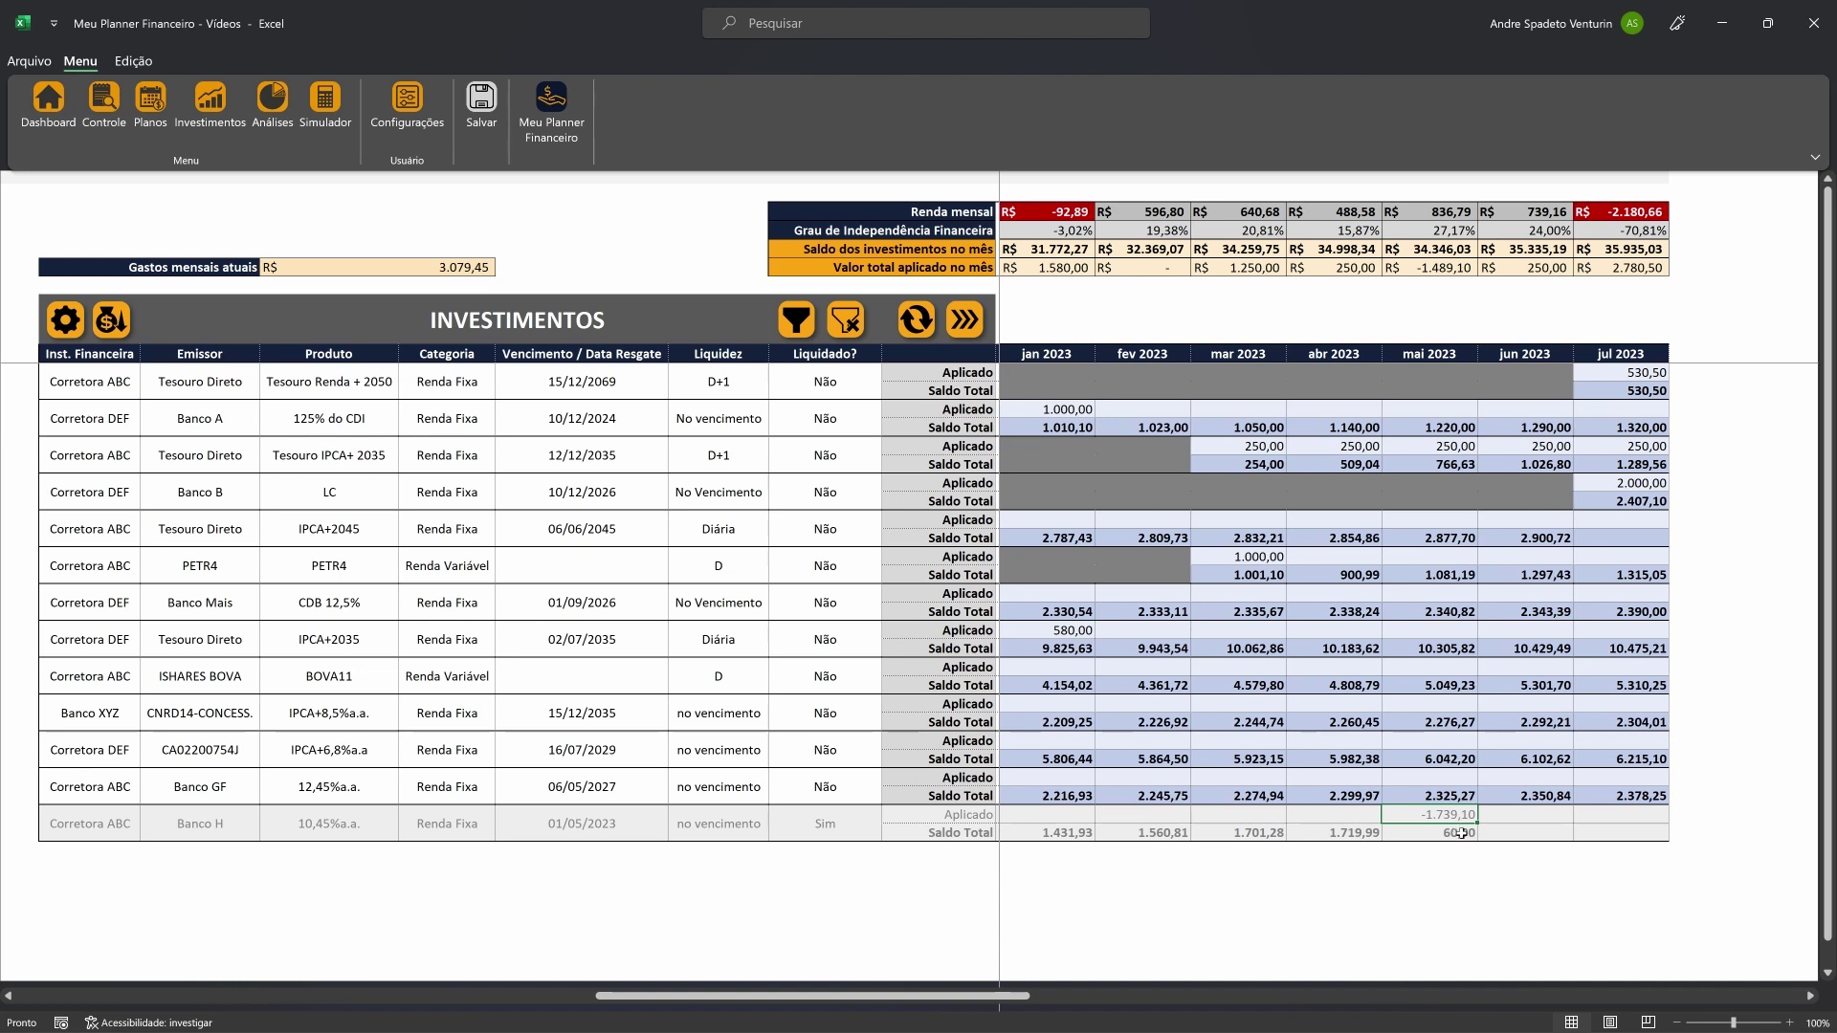
{"action": "left_click", "coordinate": [1451, 832]}
Start a redemption of the Tesouro Direto IPCA+2045 investment with a redemption-month balance of 2.900,72 and a net redeemed value of 2.816,00
{"action": "left_click", "coordinate": [1561, 537]}
{"action": "left_click", "coordinate": [625, 533]}
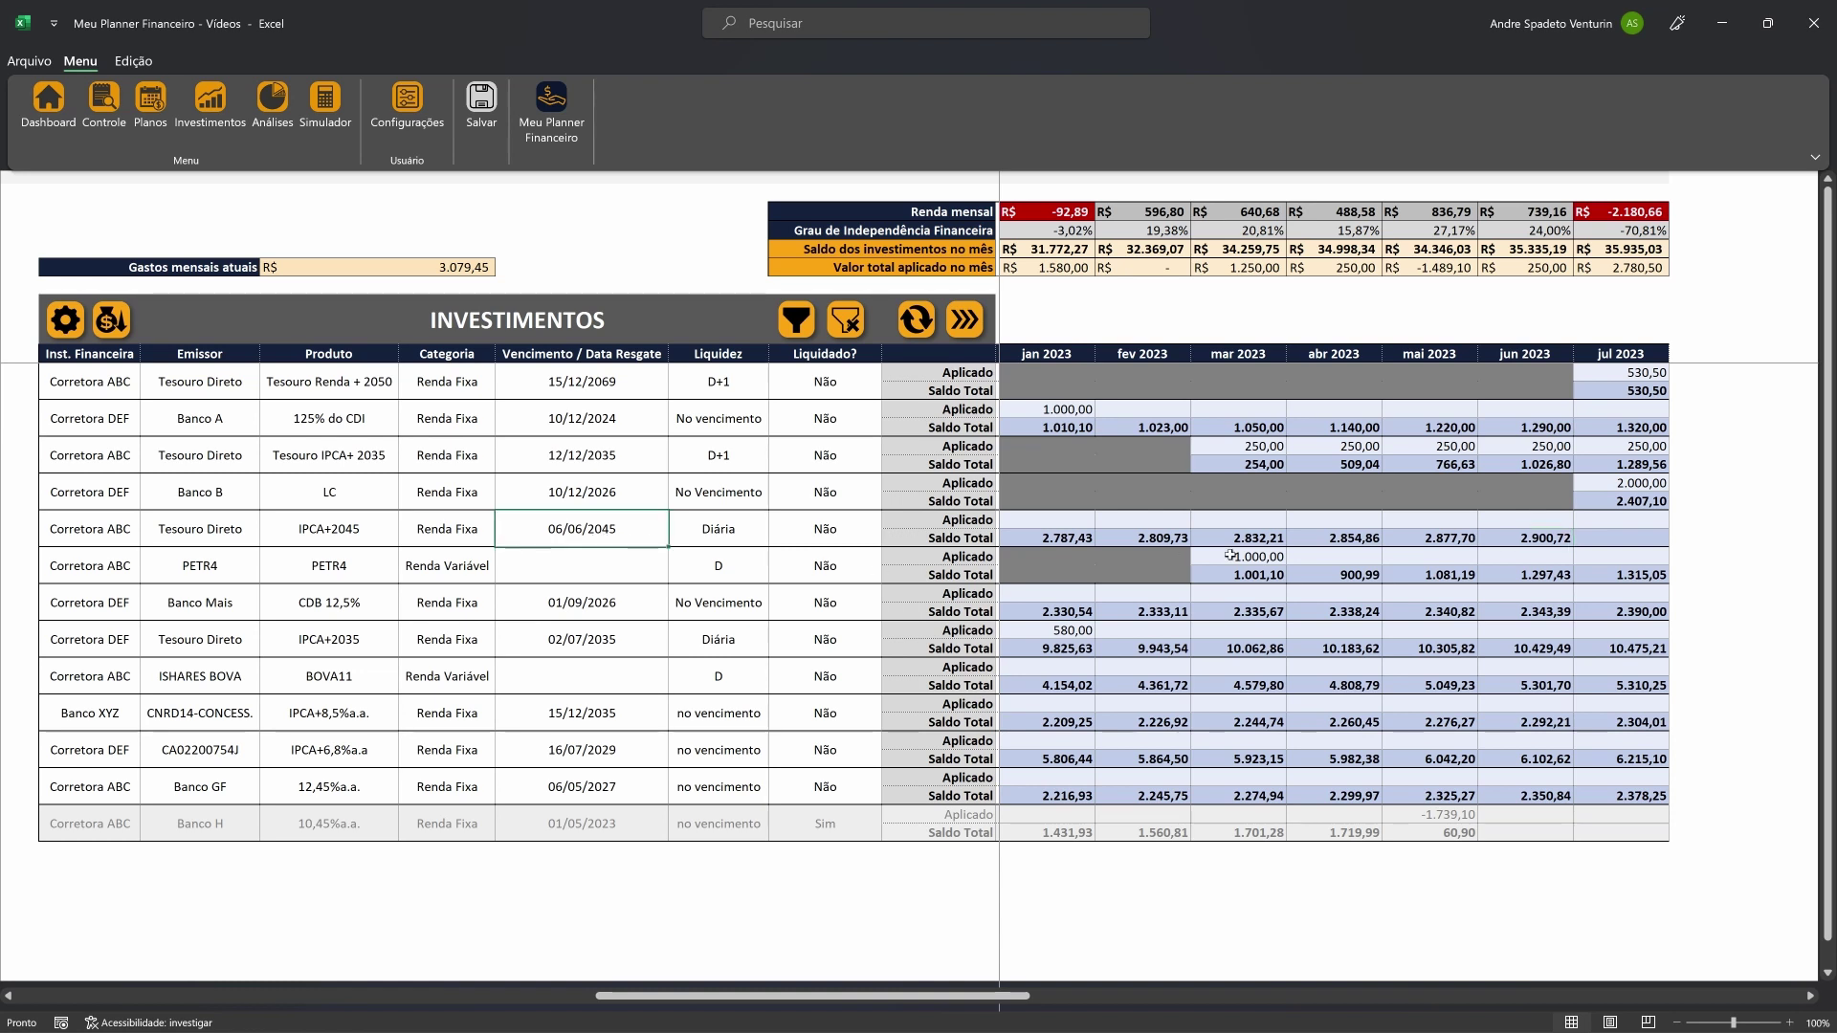
{"action": "left_click", "coordinate": [1525, 524]}
{"action": "left_click", "coordinate": [110, 321]}
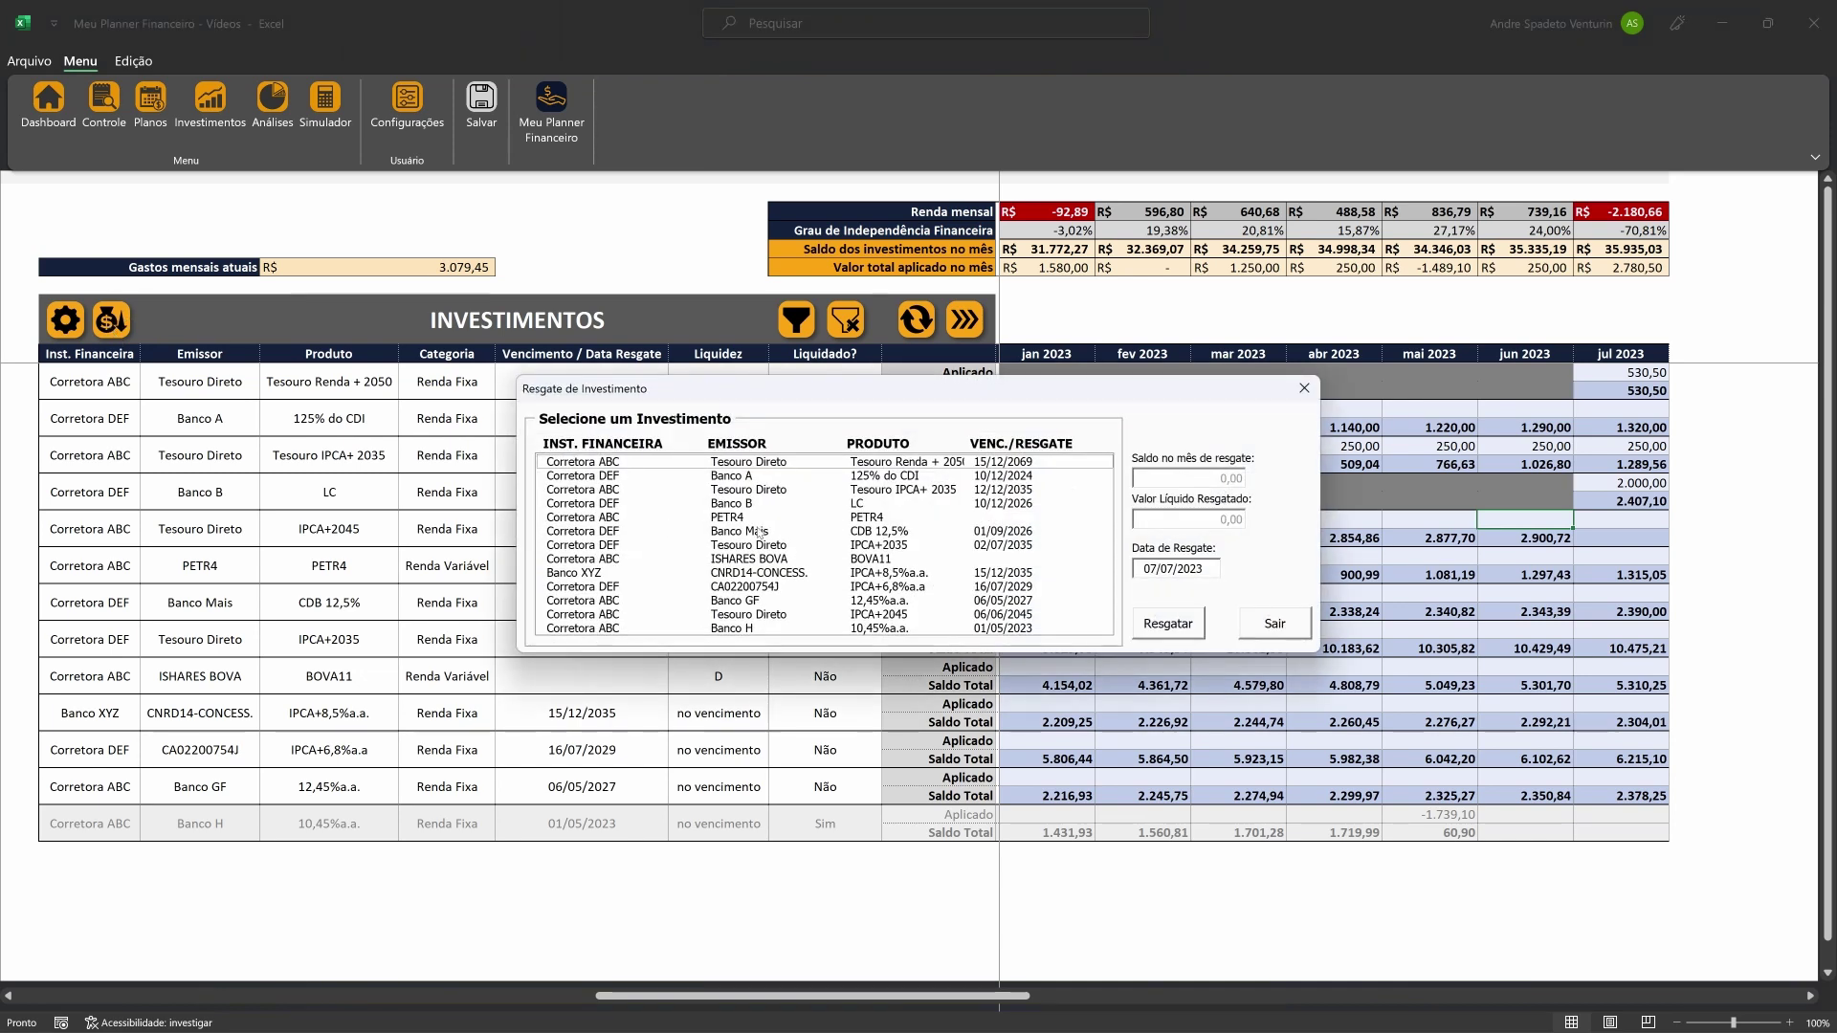
{"action": "left_click", "coordinate": [758, 545]}
{"action": "left_click", "coordinate": [786, 615]}
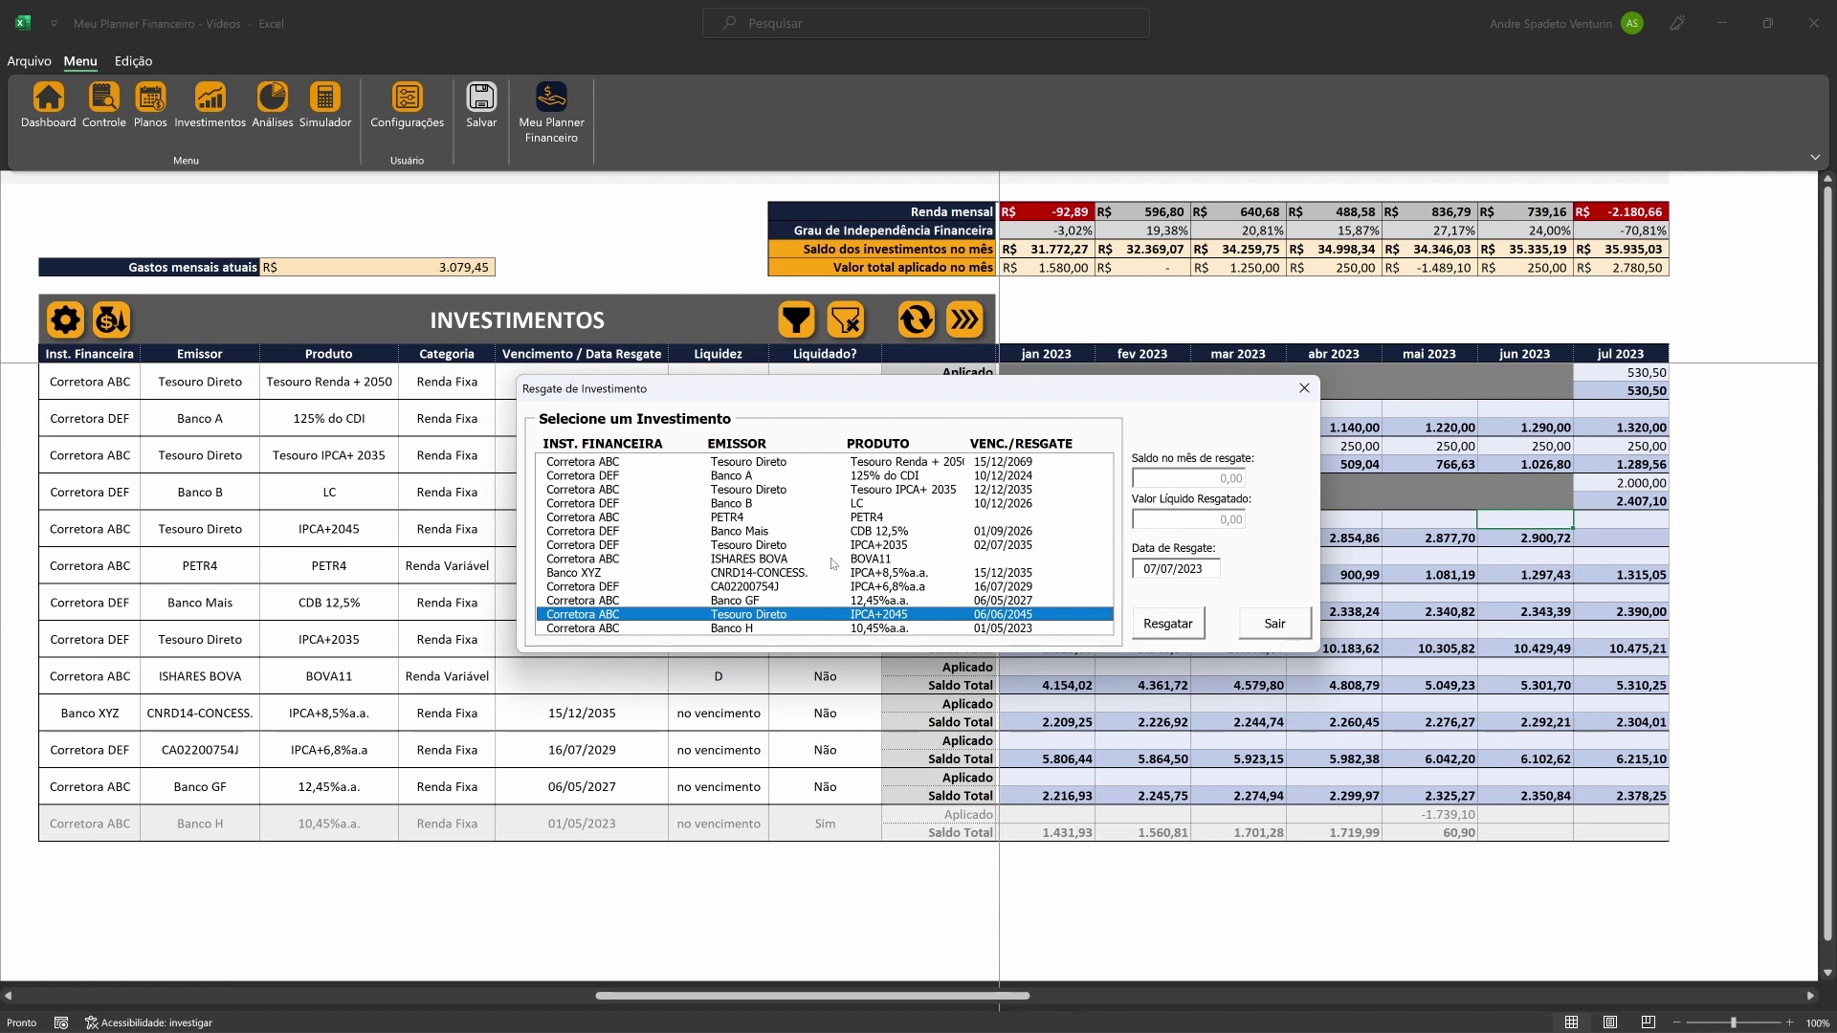
{"action": "left_click", "coordinate": [1231, 484]}
{"action": "type", "text": "2900,72"}
{"action": "left_click", "coordinate": [1207, 520]}
{"action": "type", "text": "2816"}
Date the IPCA+2045 redemption 07/06/2023, register it and close the redemption form
{"action": "key", "text": "Tab"}
{"action": "type", "text": "07/06/2023"}
{"action": "double_click", "coordinate": [1167, 569]}
{"action": "type", "text": "06"}
{"action": "left_click", "coordinate": [1189, 631]}
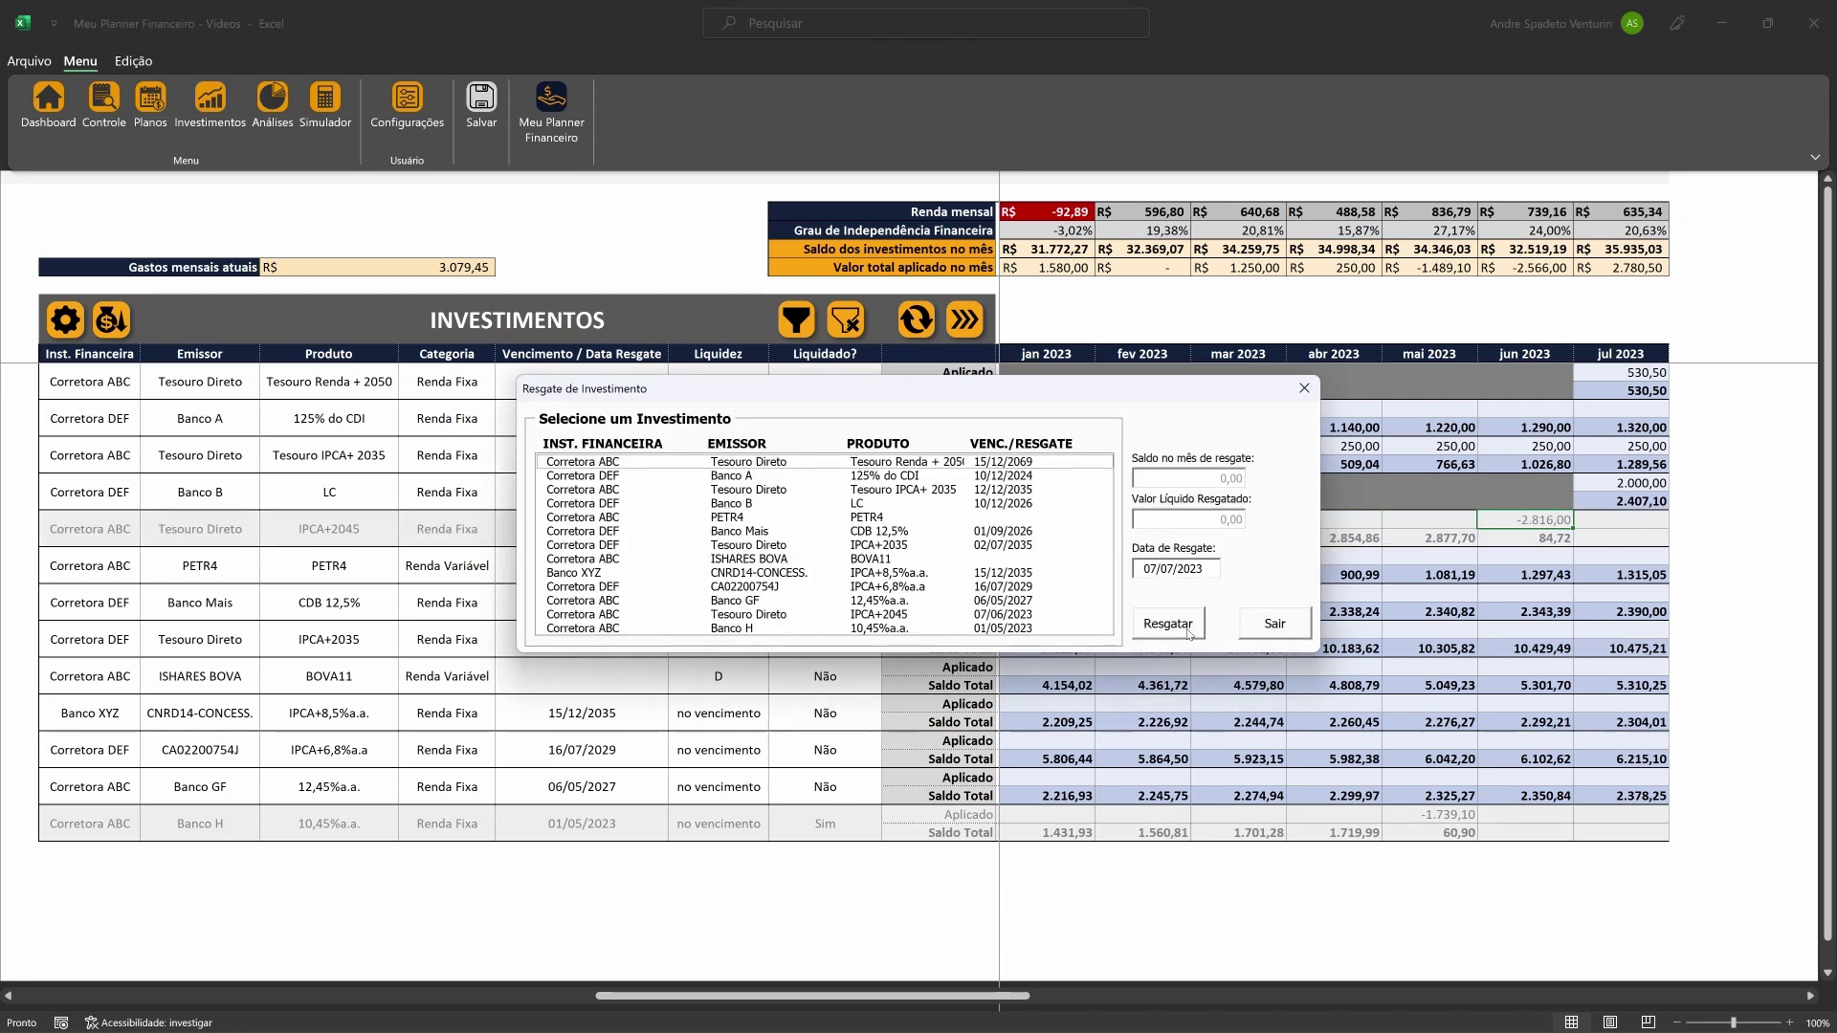
{"action": "left_click", "coordinate": [1276, 625]}
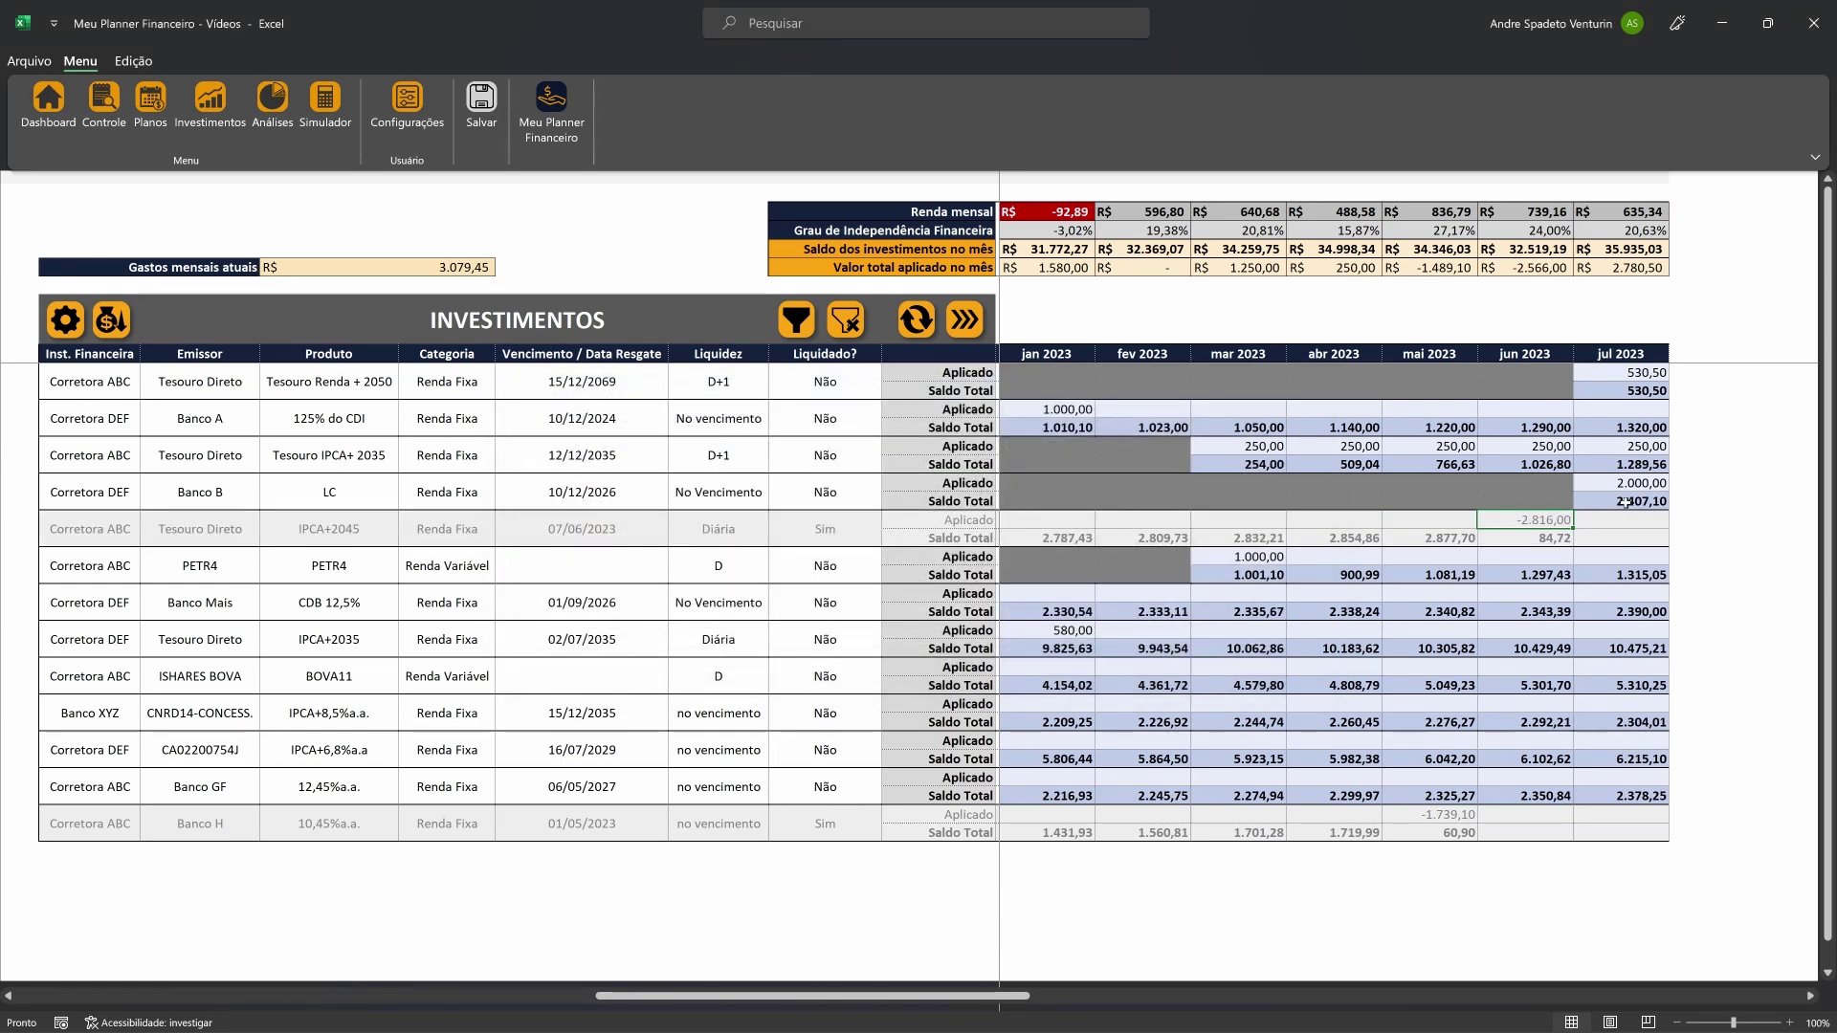
Check the redeemed IPCA+2045 and Banco H rows and filter the list to hide liquidated investments
{"action": "left_click", "coordinate": [1521, 540]}
{"action": "left_click", "coordinate": [110, 531]}
{"action": "left_click", "coordinate": [115, 817]}
{"action": "left_click", "coordinate": [796, 330]}
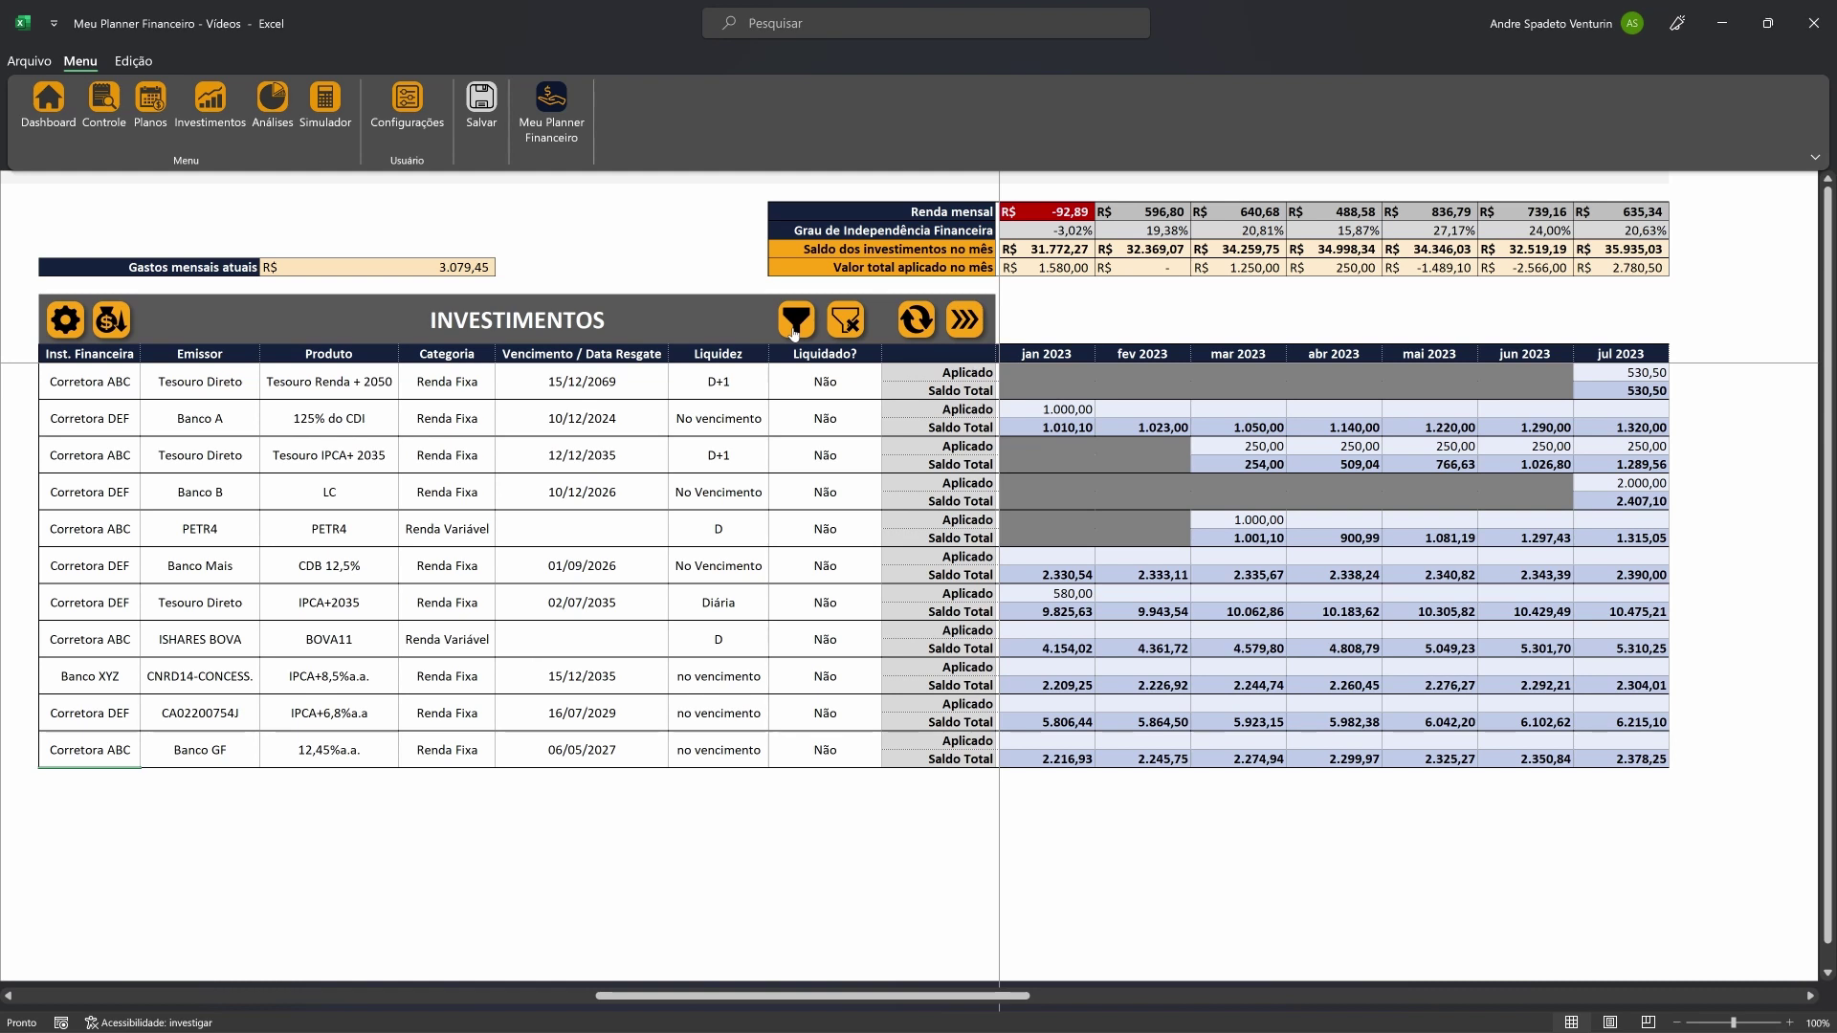
Clear the filter to list all investments again and look over the Inst. Financeira column
{"action": "left_click", "coordinate": [851, 326]}
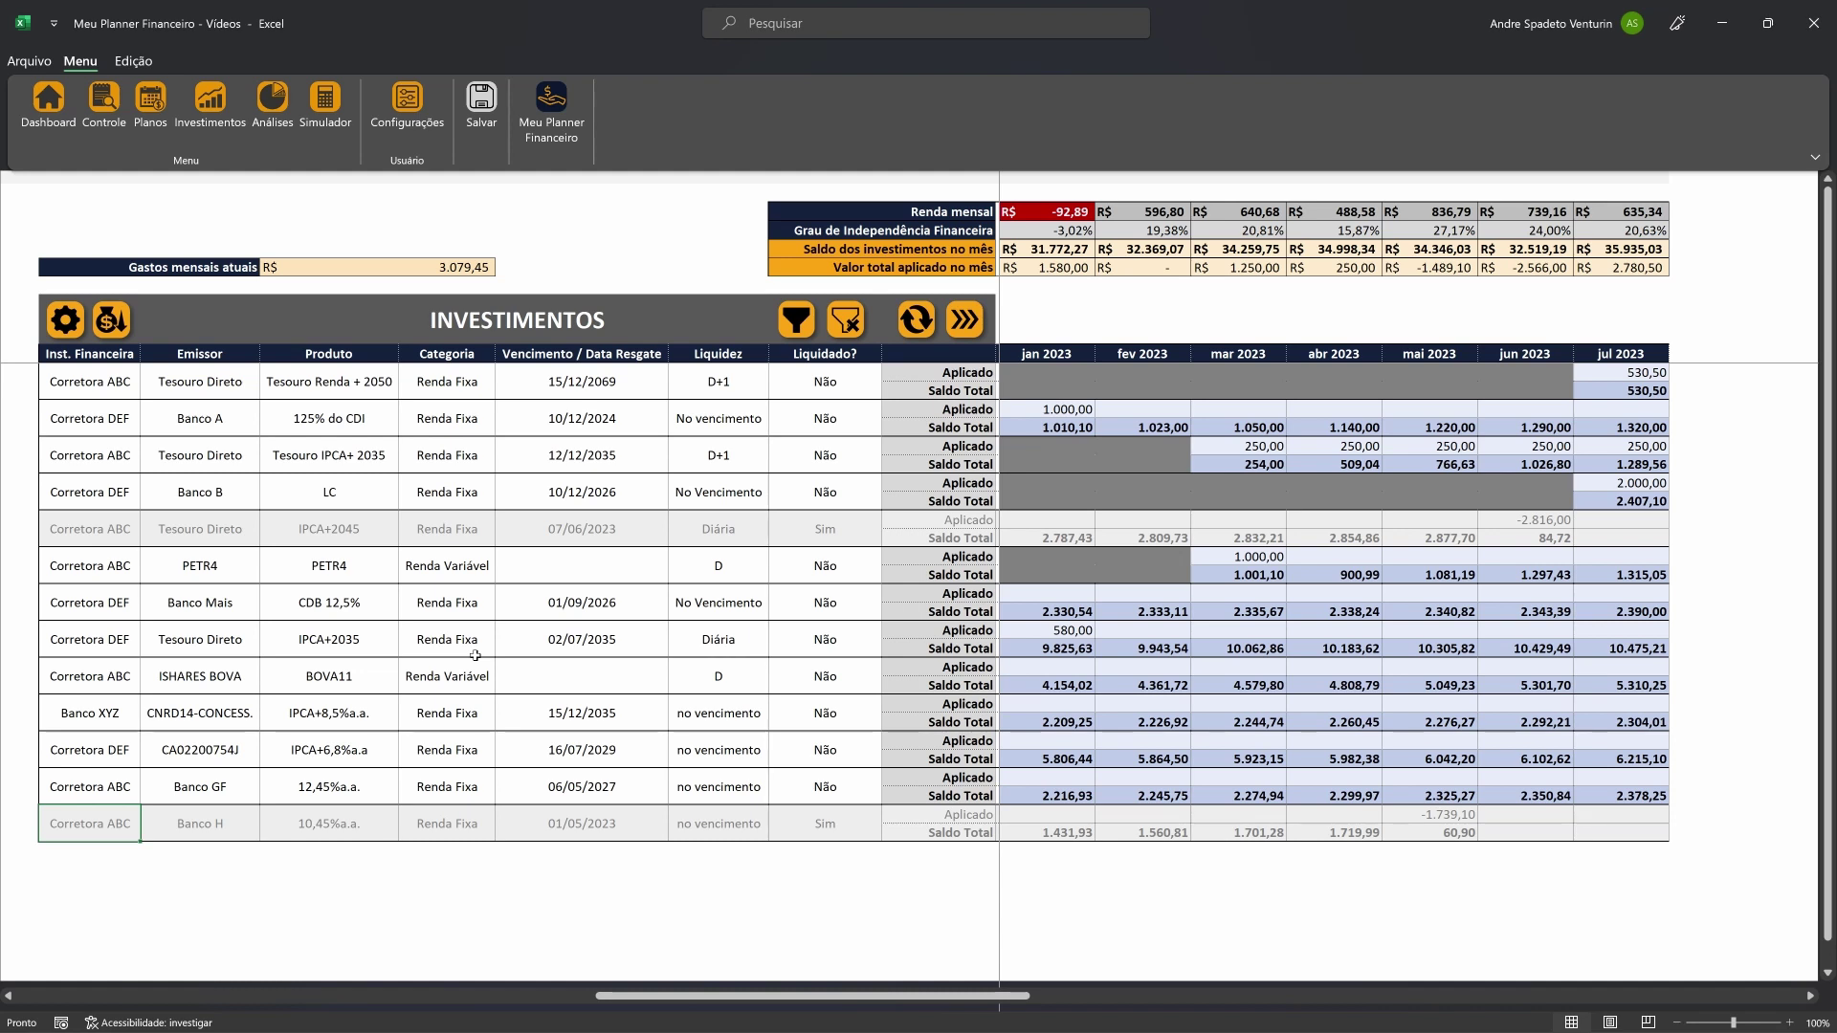
{"action": "left_click_drag", "start_coordinate": [95, 381], "coordinate": [125, 825]}
{"action": "left_click", "coordinate": [119, 738]}
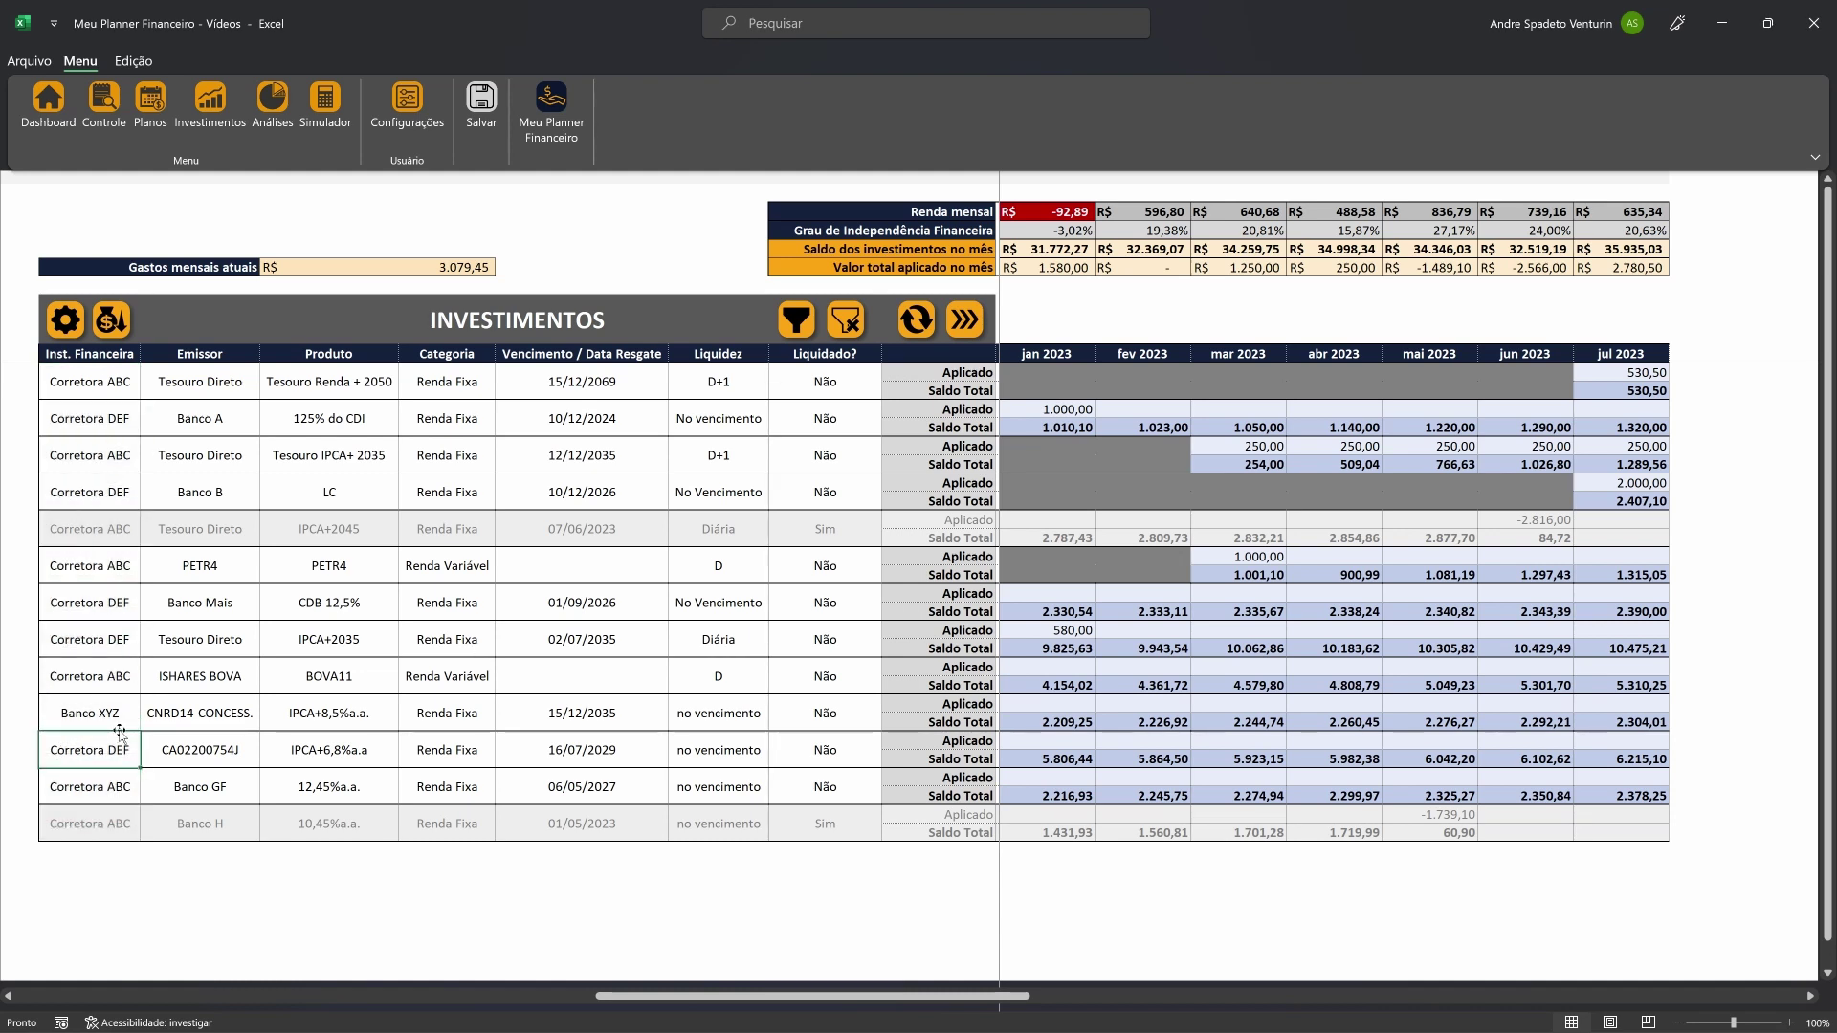